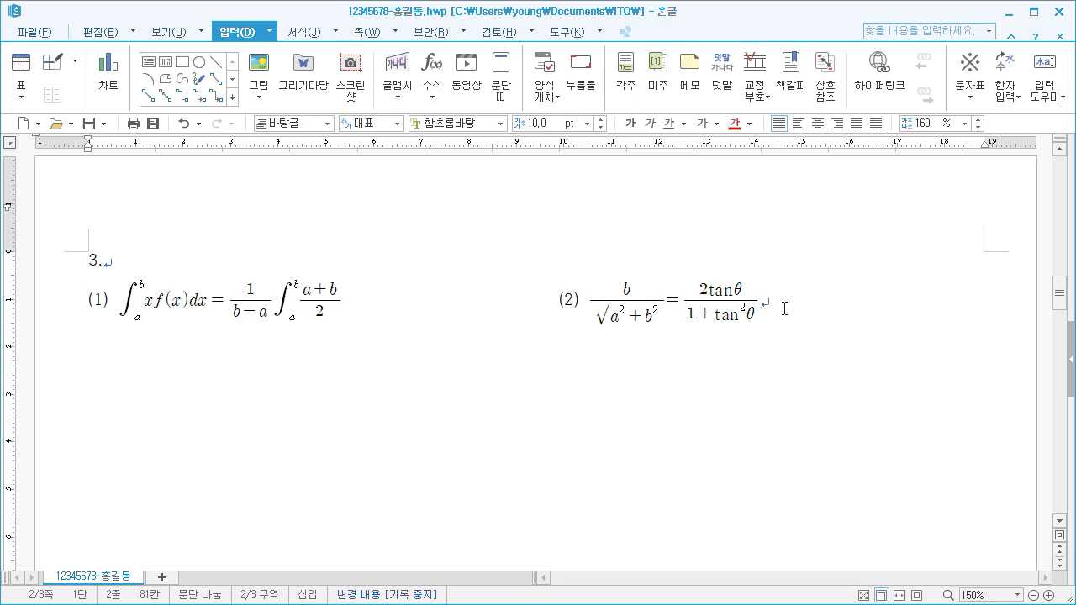
# Step: Add the item number "4." three lines below the equations of item 3
pyautogui.press('Return')
pyautogui.press('Return')
pyautogui.press('Return')
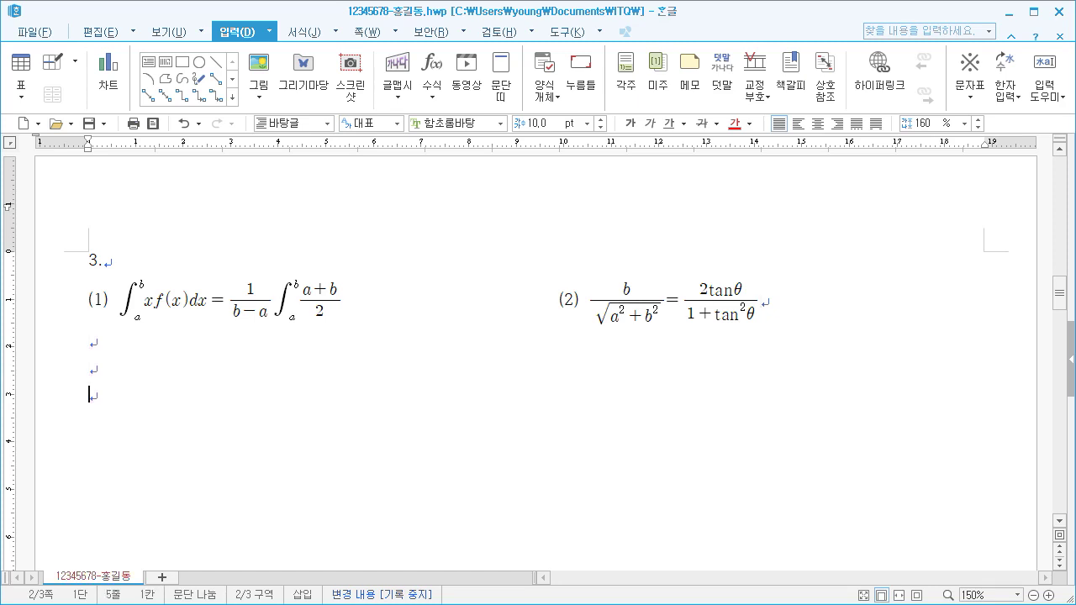
pyautogui.write('4.')
# Step: Draw a rectangle about 28 mm wide and 8 mm high below item 4
pyautogui.click(186, 67)
pyautogui.moveTo(221, 495); pyautogui.dragTo(354, 533)
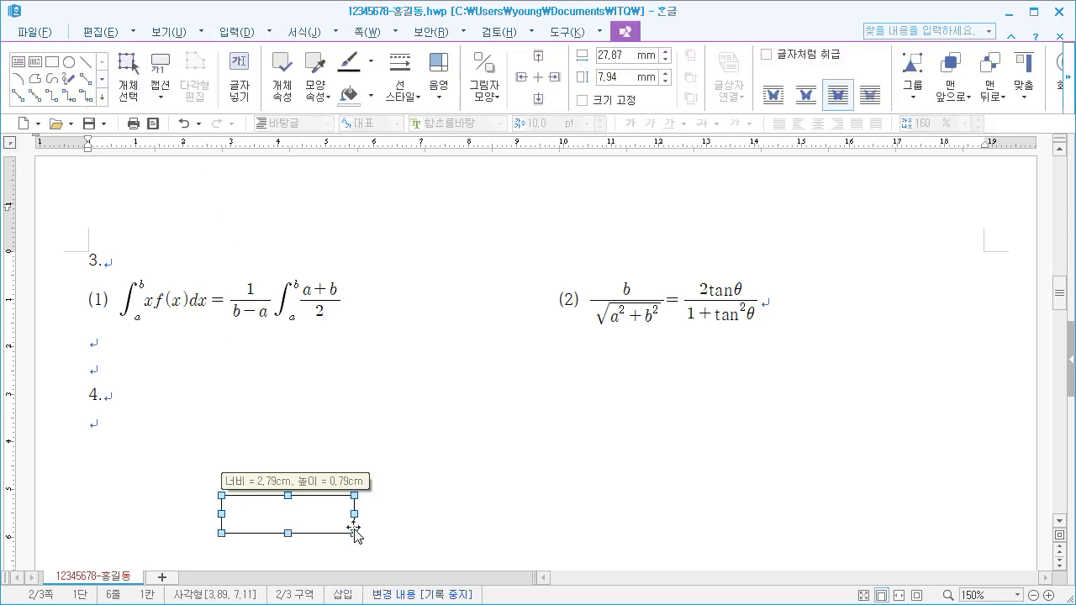
pyautogui.scroll(-3, 330, 464)
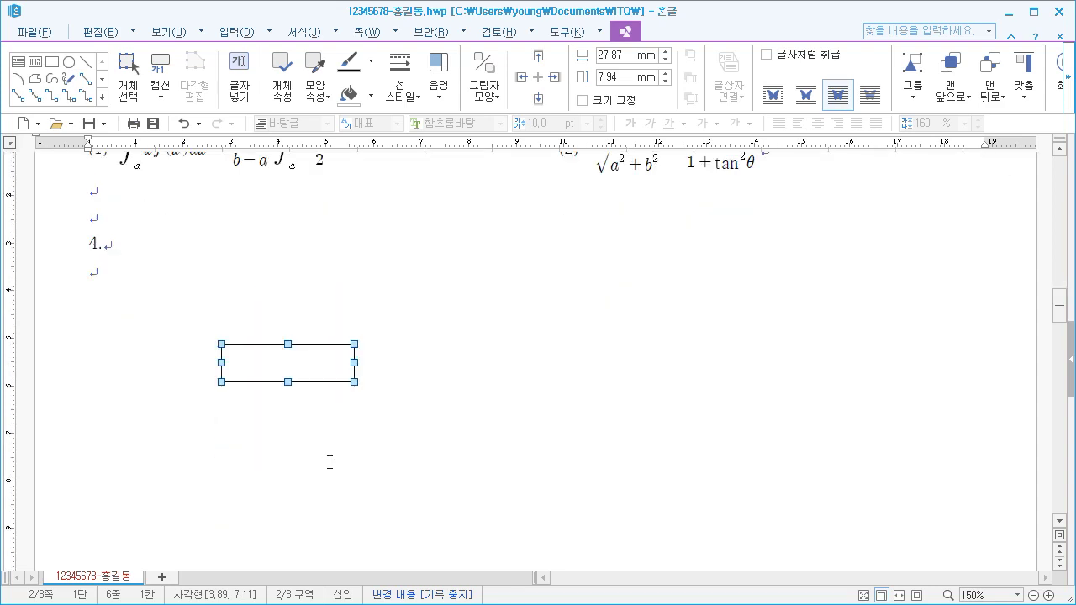
pyautogui.scroll(-2, 330, 462)
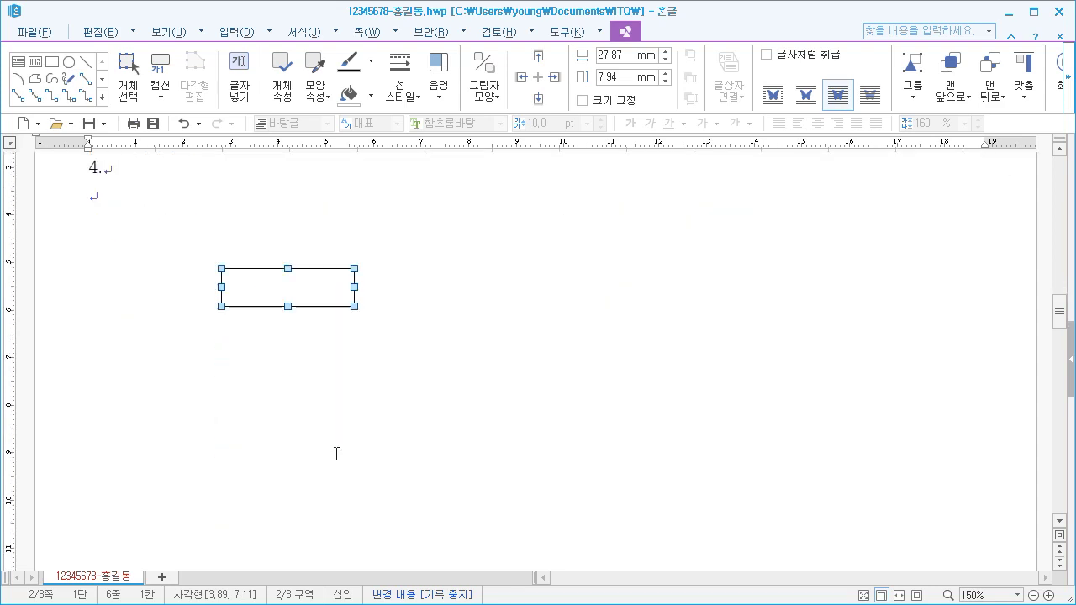
# Step: Set the rectangle's width to 110 mm and height to 150 mm, and lock its size (크기 고정)
pyautogui.rightClick(265, 289)
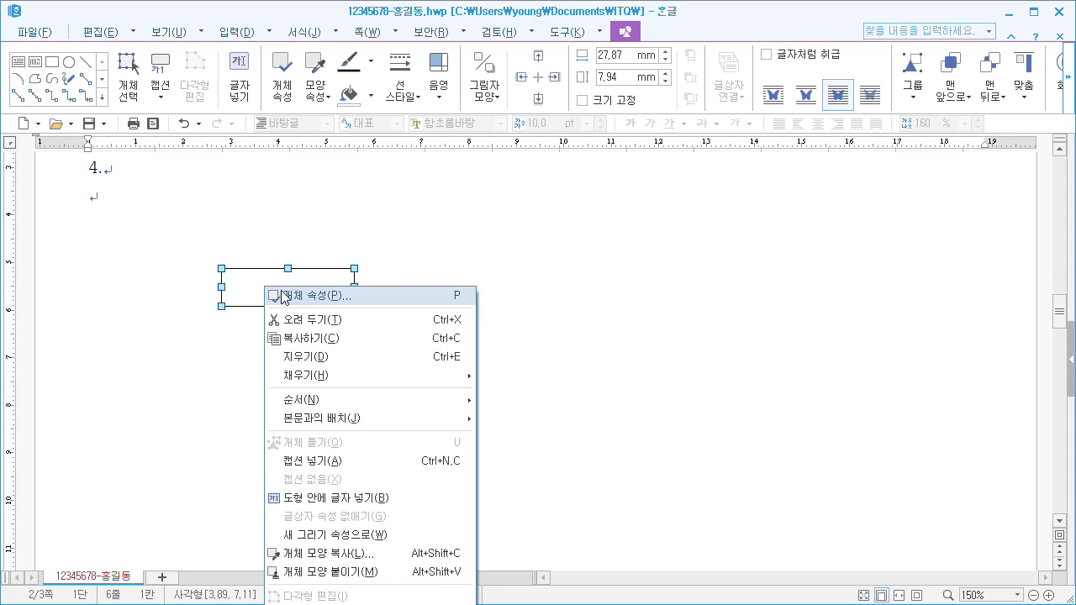
pyautogui.click(327, 296)
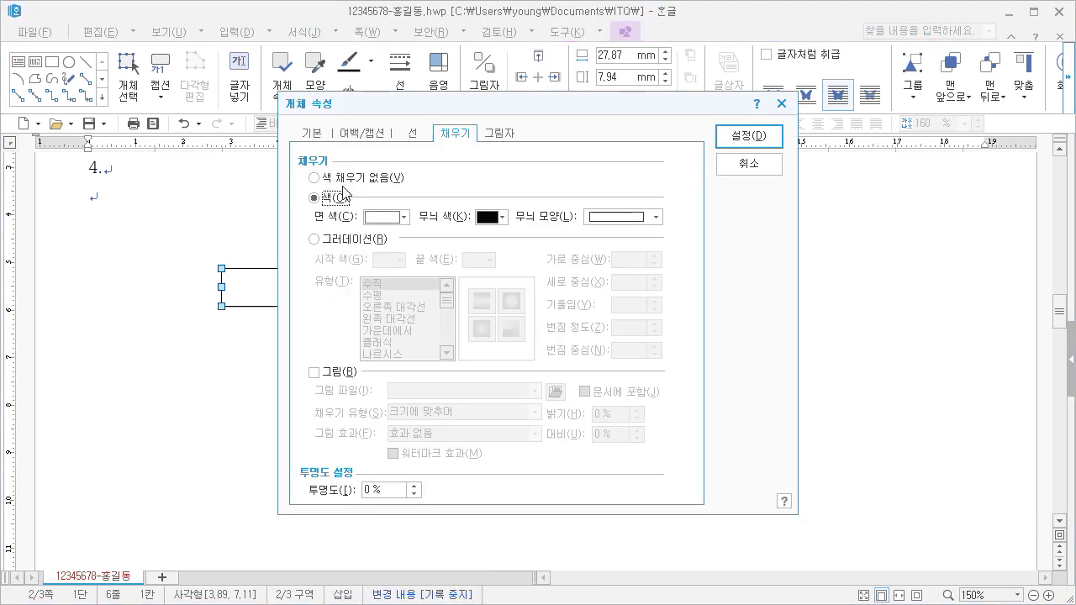
pyautogui.click(313, 137)
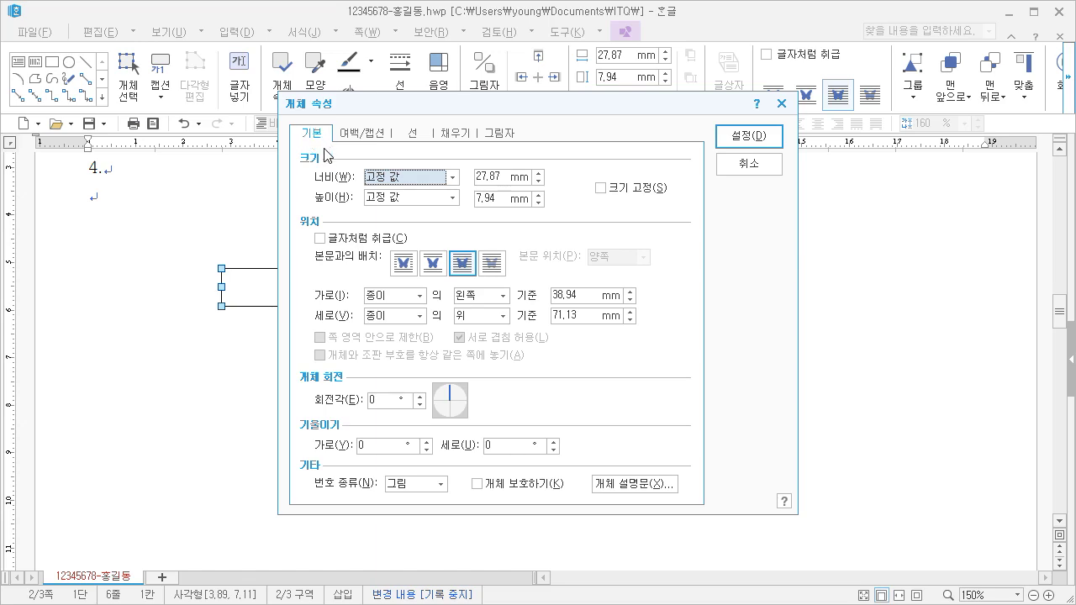
pyautogui.doubleClick(497, 178)
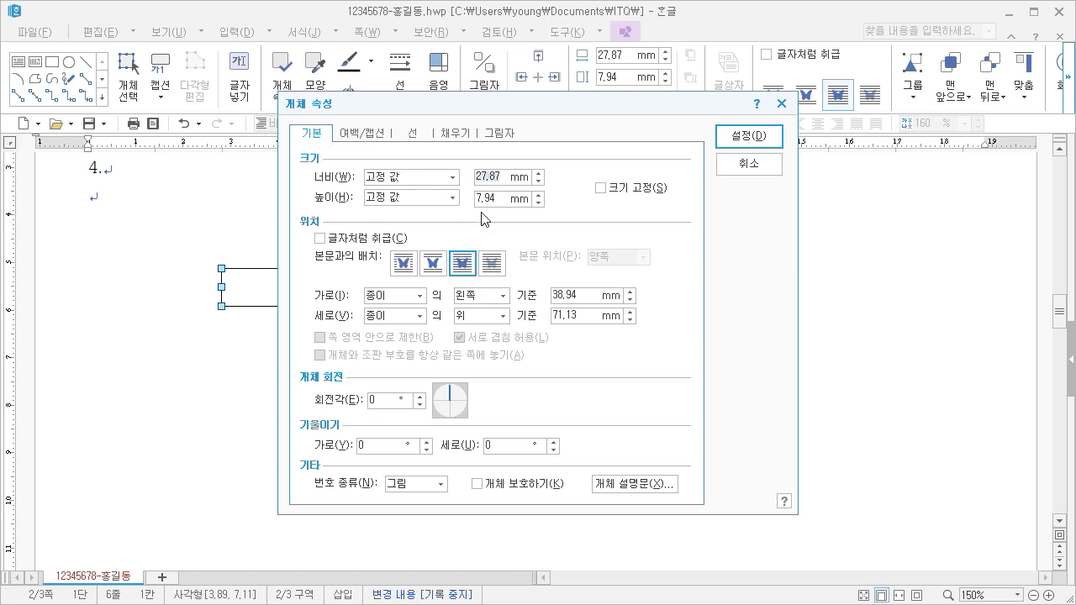
pyautogui.write('110')
pyautogui.press('Tab')
pyautogui.write('15')
pyautogui.click(601, 188)
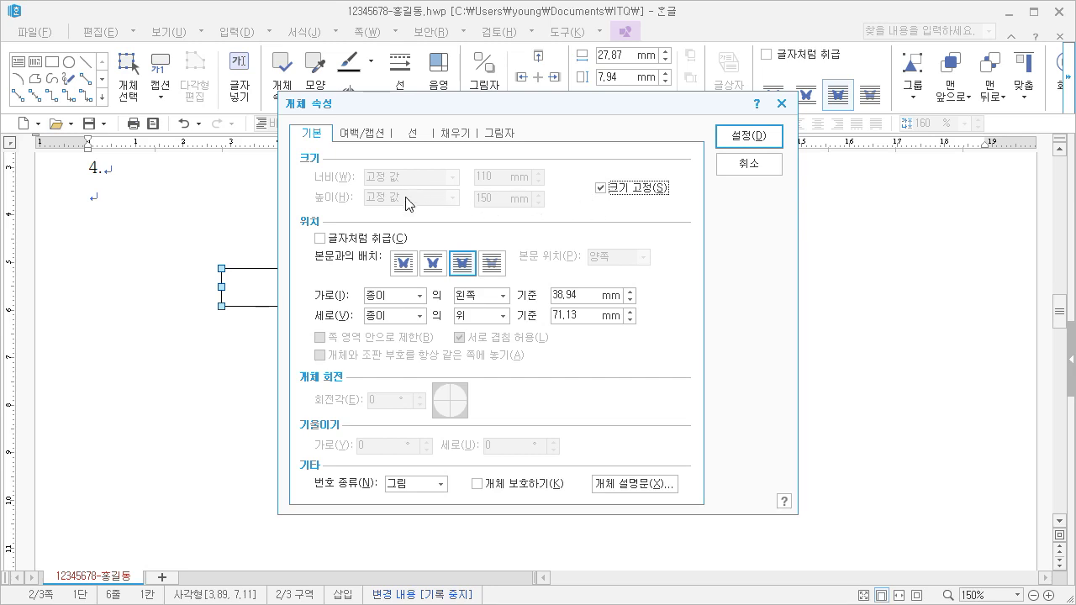
# Step: Give the rectangle semicircular corners (반원) and a light purple fill, and apply the properties
pyautogui.click(413, 135)
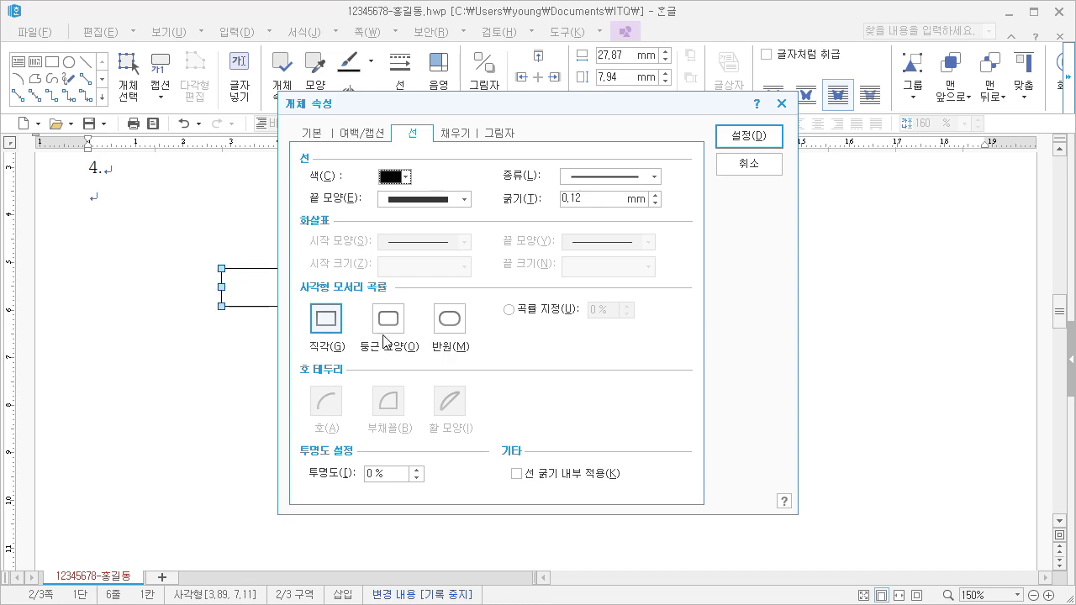
pyautogui.click(449, 322)
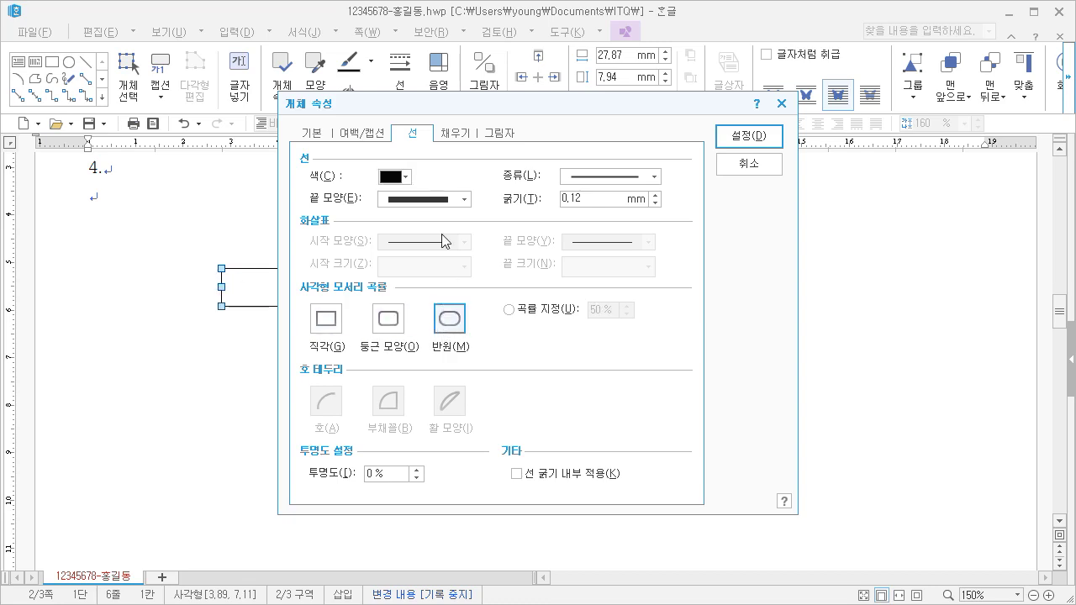
pyautogui.click(454, 132)
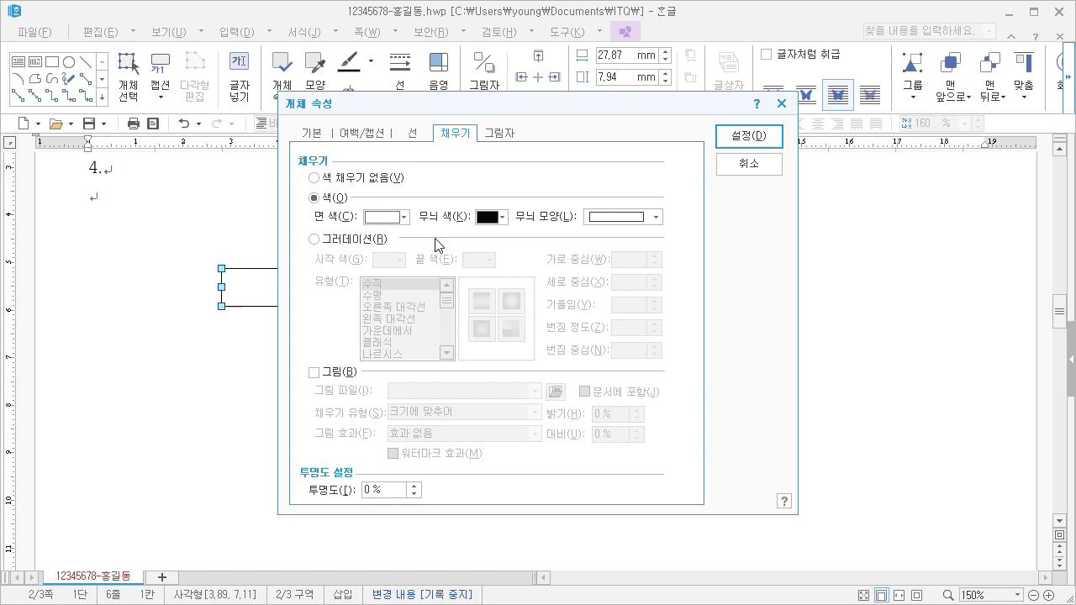
pyautogui.click(394, 217)
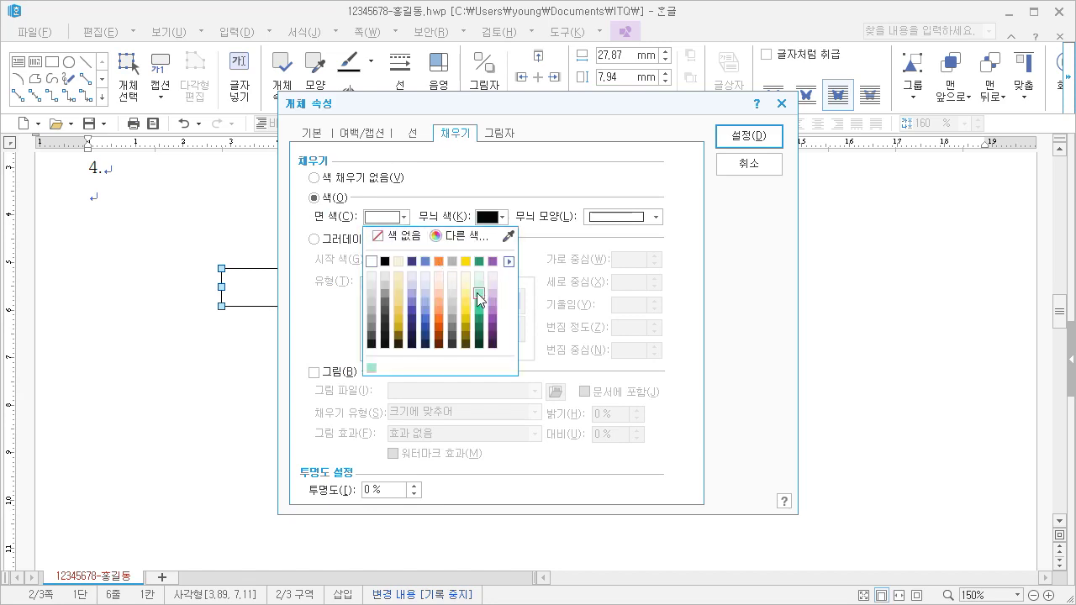
pyautogui.click(491, 294)
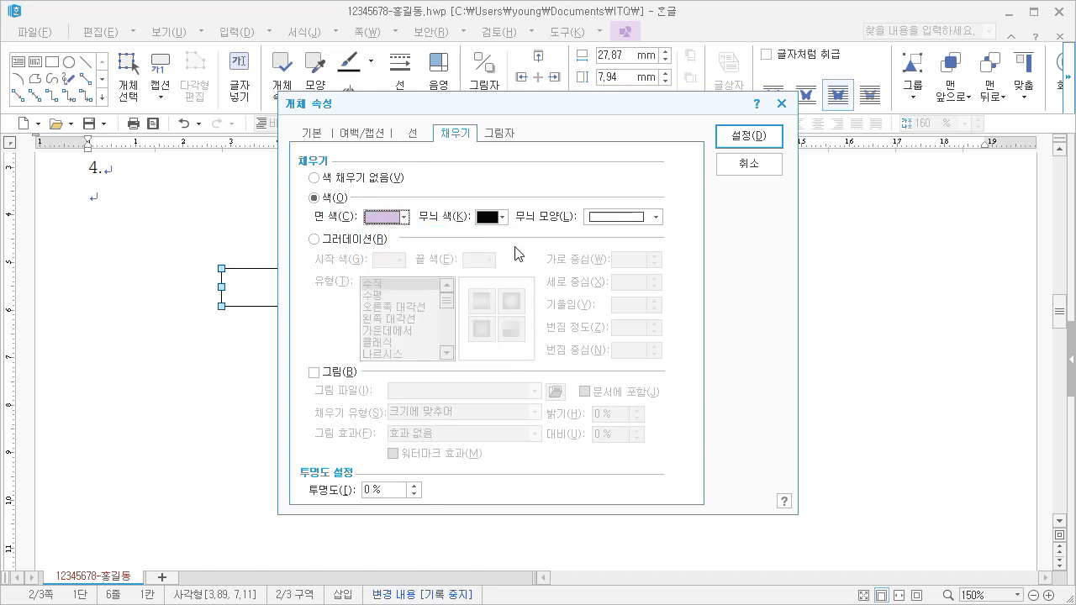
pyautogui.click(737, 140)
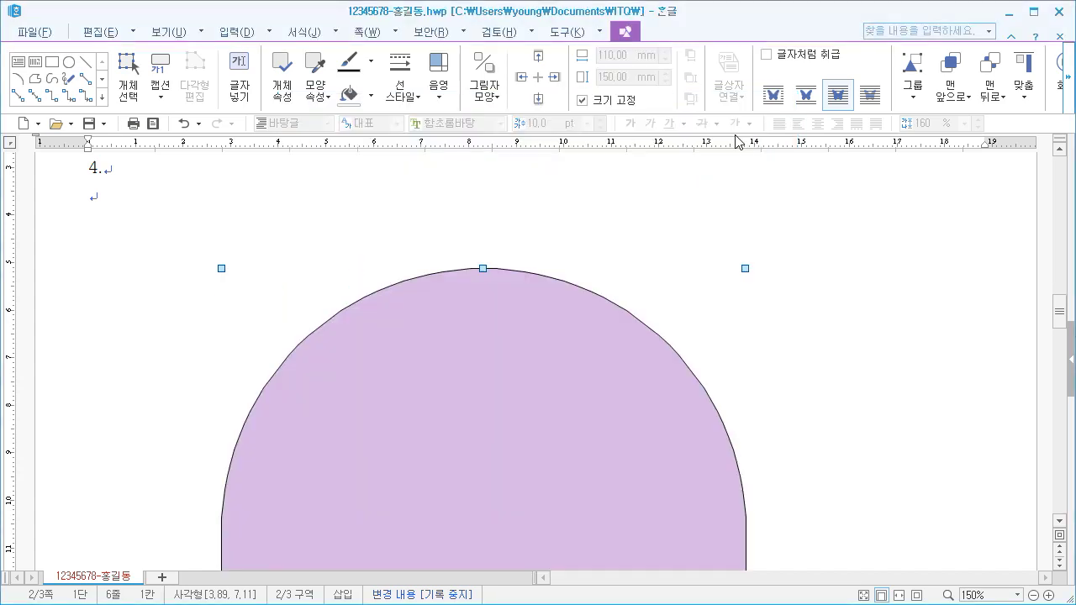
# Step: Draw a second rectangle about 54 mm wide and 23 mm high over the left edge of the purple shape
pyautogui.scroll(-8, 623, 309)
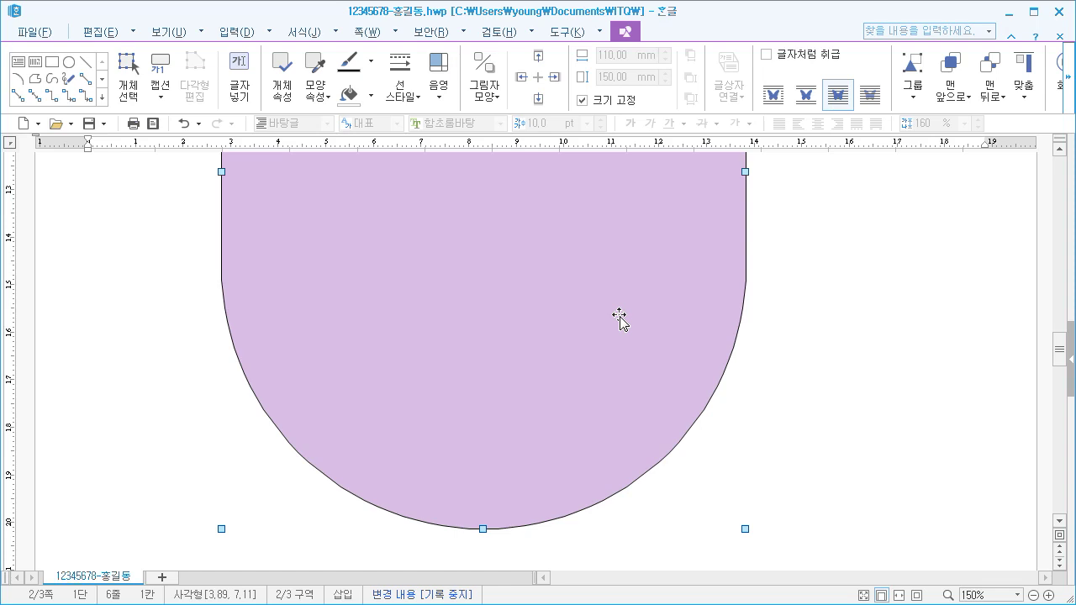
pyautogui.scroll(10, 619, 318)
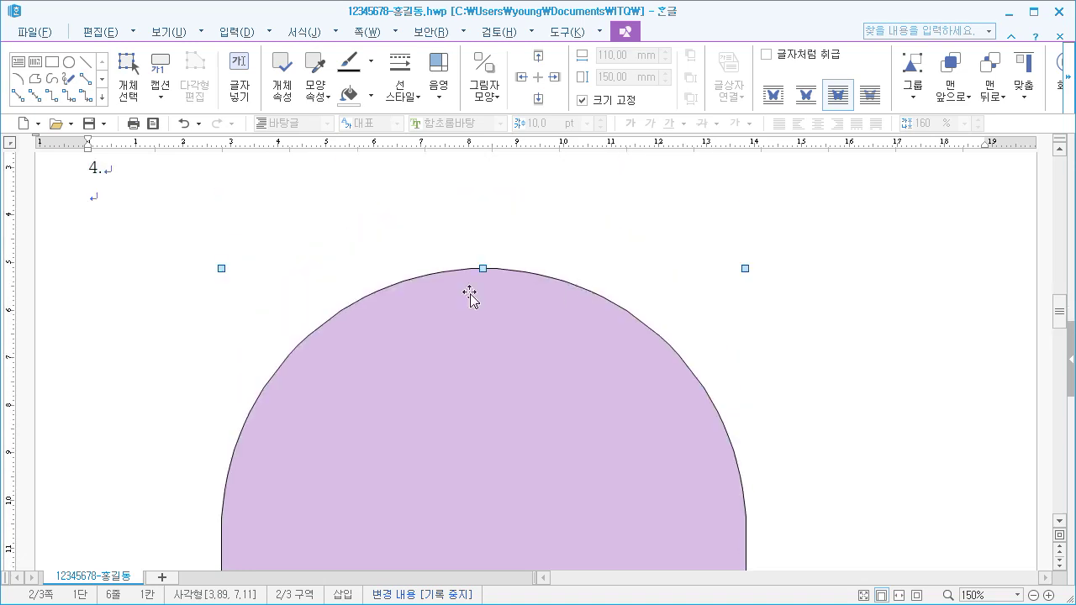
pyautogui.click(163, 244)
pyautogui.click(182, 61)
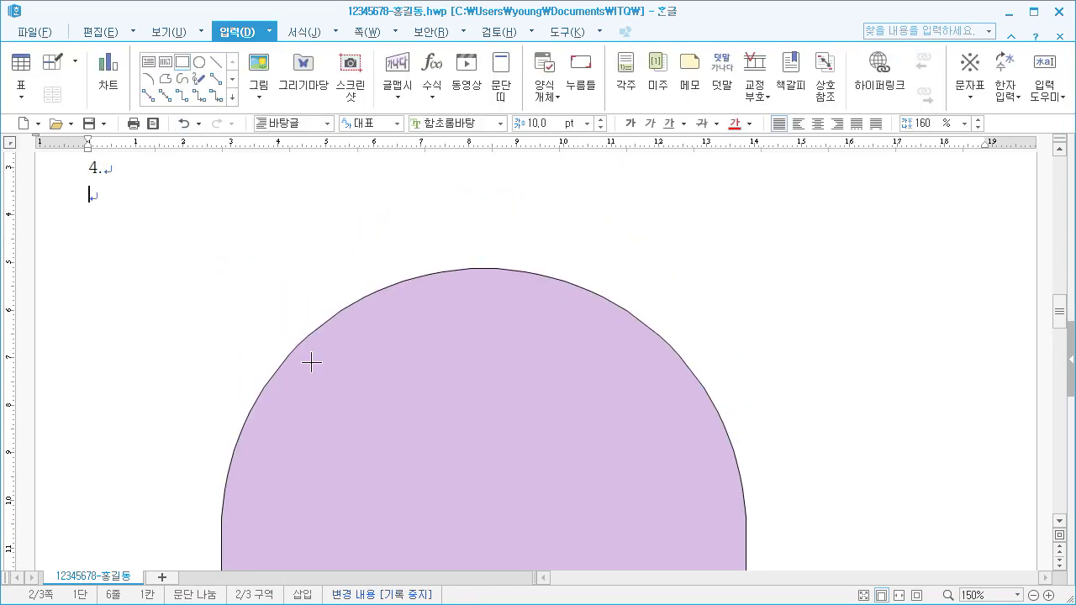
pyautogui.scroll(-2, 284, 360)
pyautogui.moveTo(177, 340); pyautogui.dragTo(443, 448)
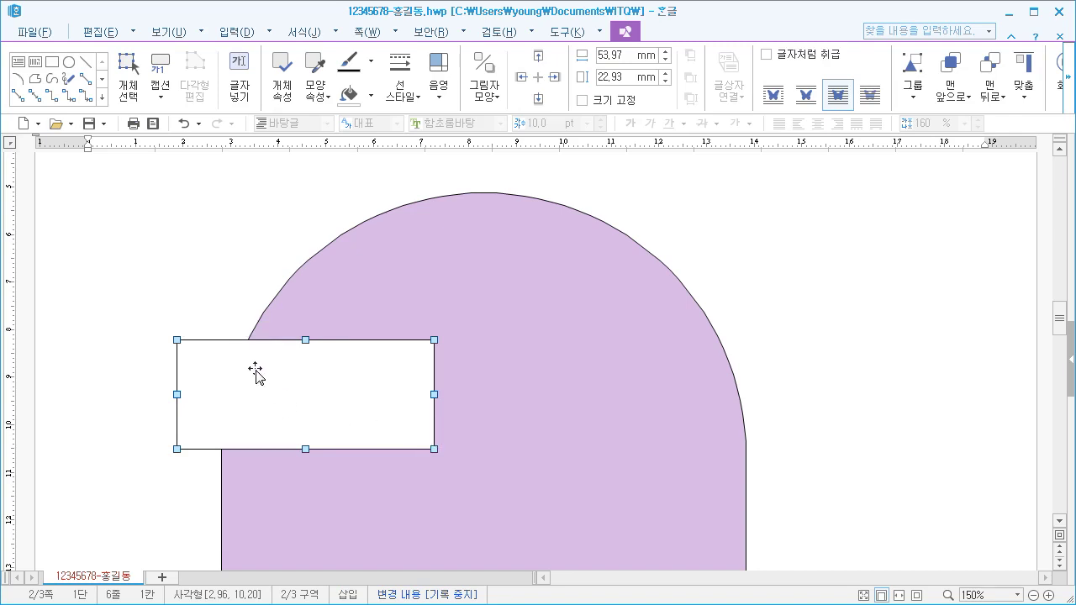
# Step: Set the second rectangle's width to 120 mm and height to 50 mm, and lock its size (크기 고정)
pyautogui.scroll(-2, 265, 374)
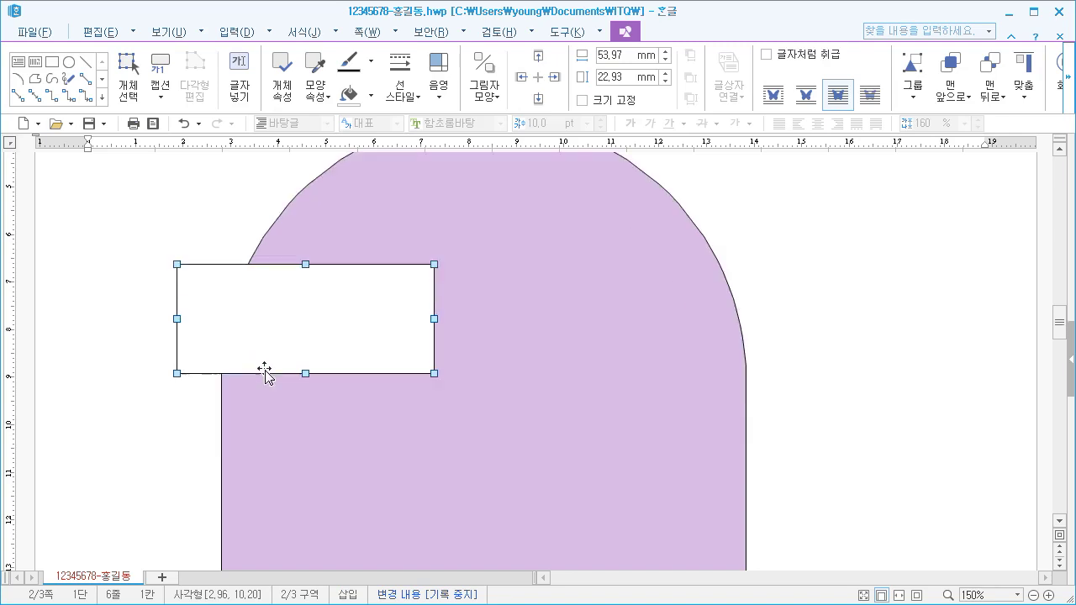
pyautogui.rightClick(252, 299)
pyautogui.click(286, 307)
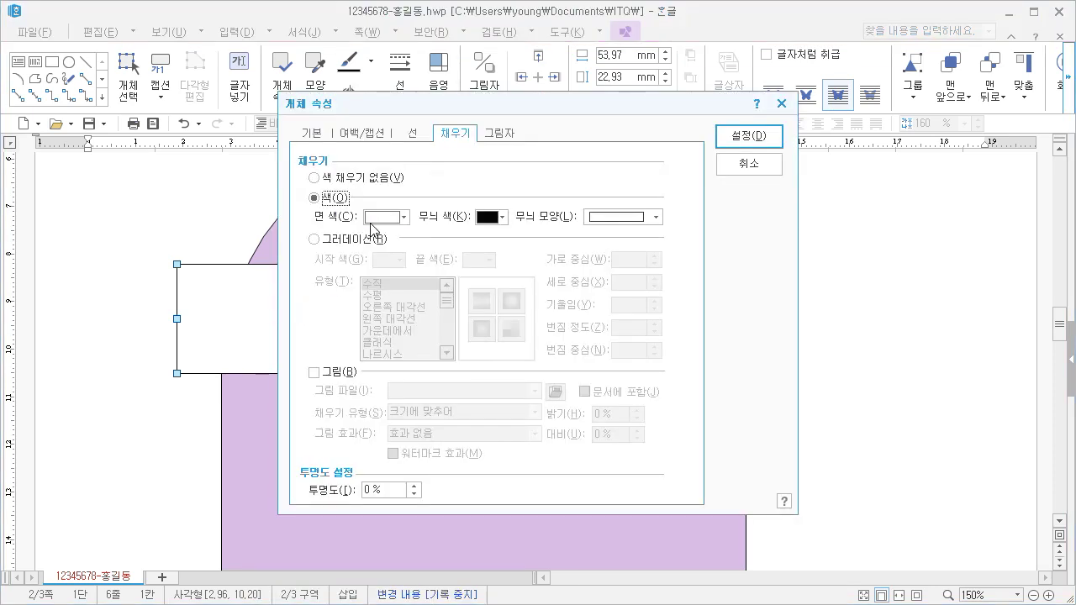
pyautogui.click(318, 134)
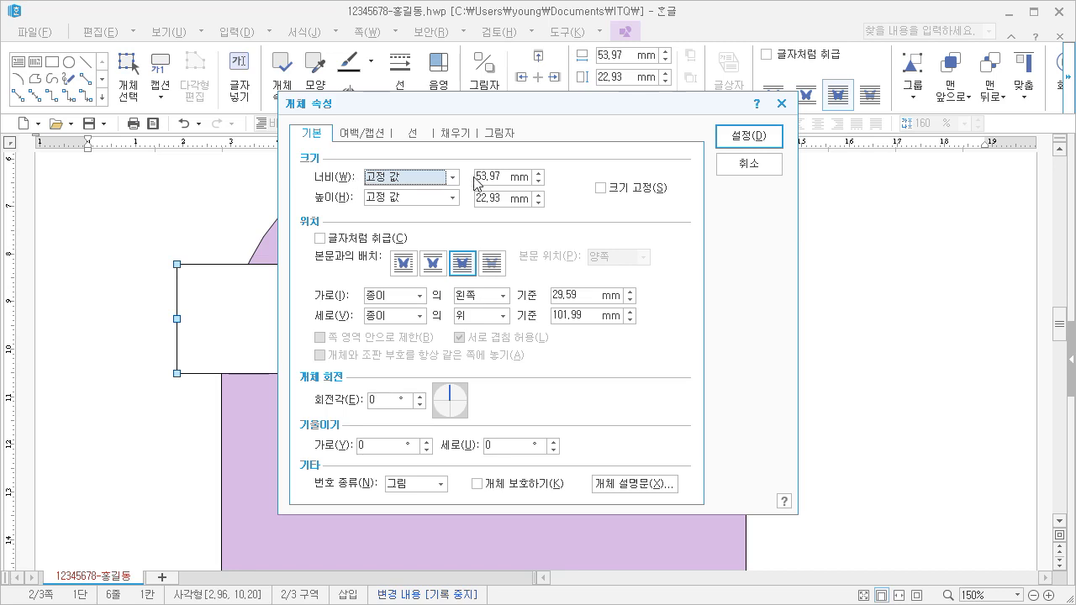
pyautogui.click(502, 177)
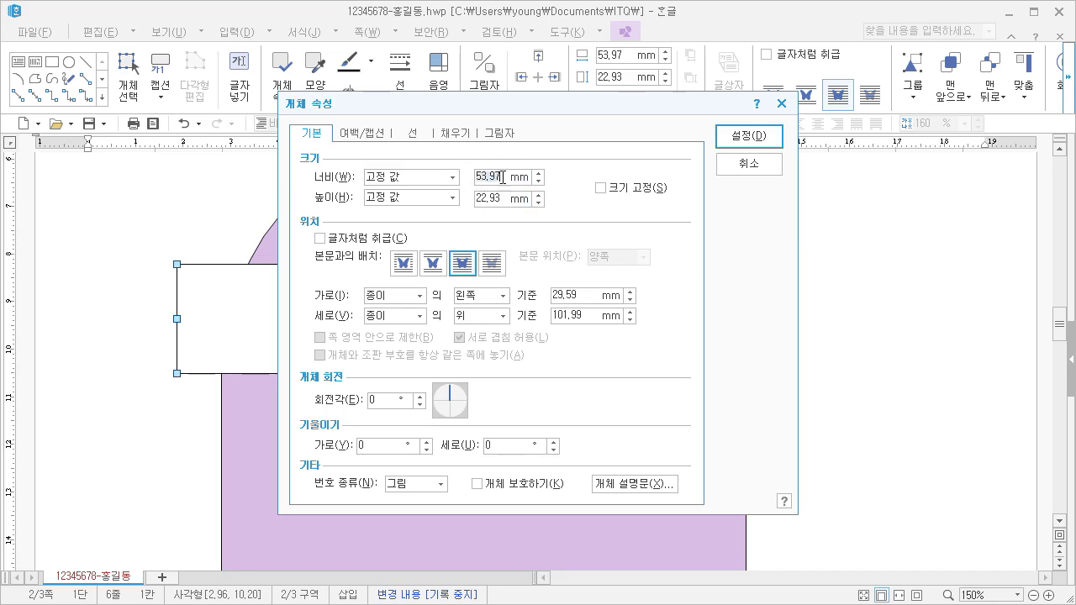
pyautogui.write('120')
pyautogui.press('Tab')
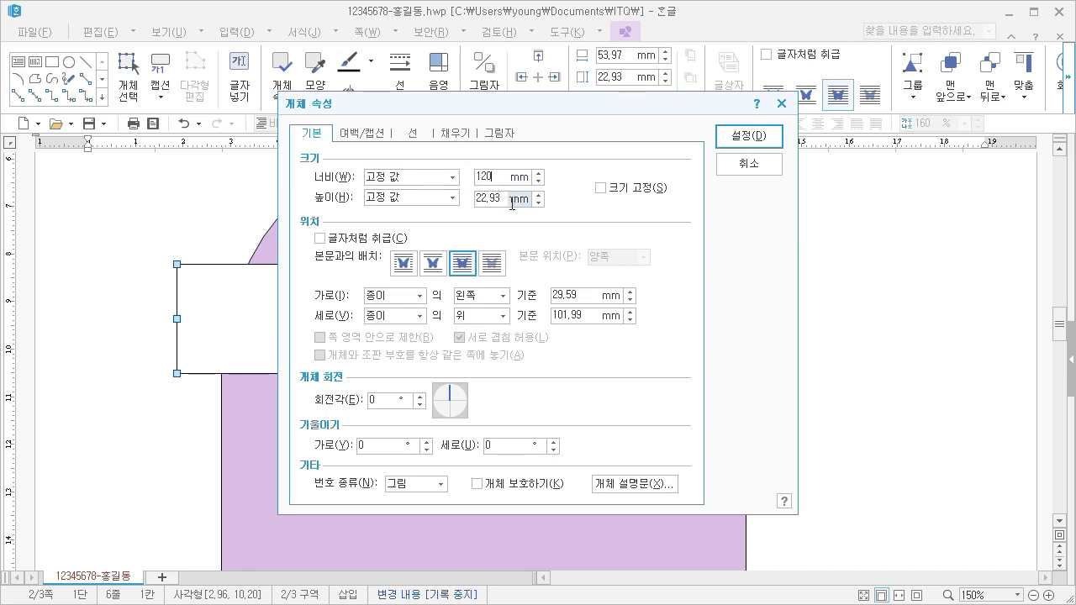
pyautogui.write('5')
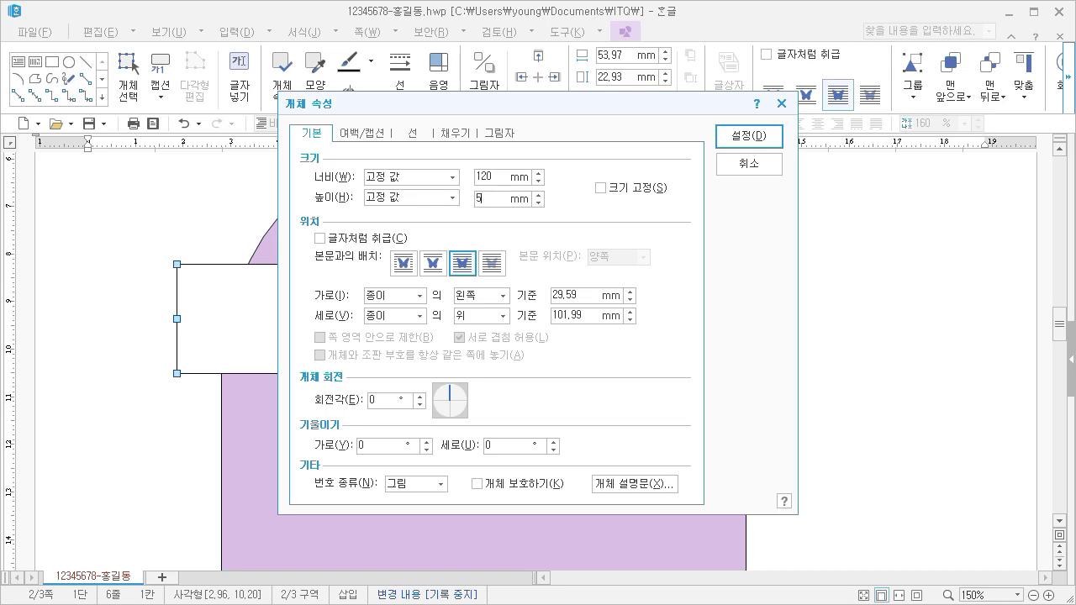
pyautogui.write('0')
pyautogui.click(610, 190)
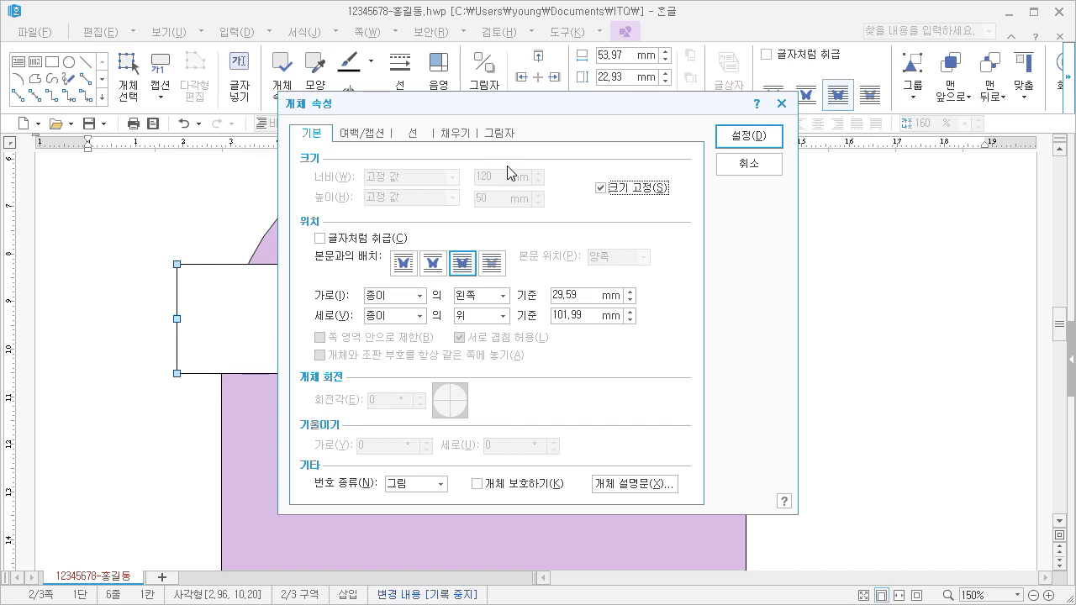
# Step: Fill the second rectangle with light yellow and apply the properties
pyautogui.click(454, 135)
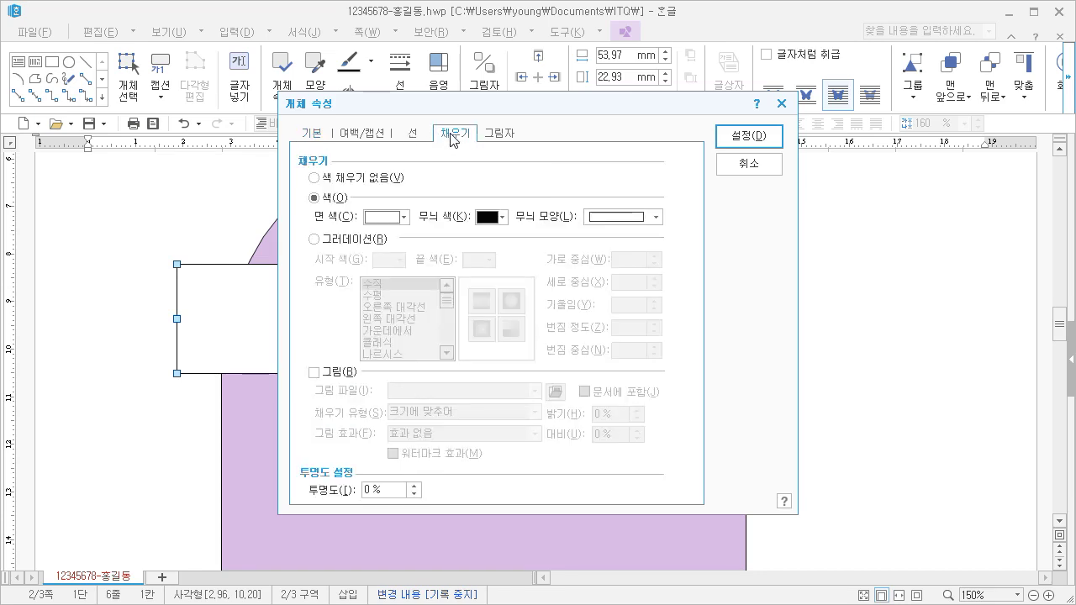
pyautogui.click(402, 217)
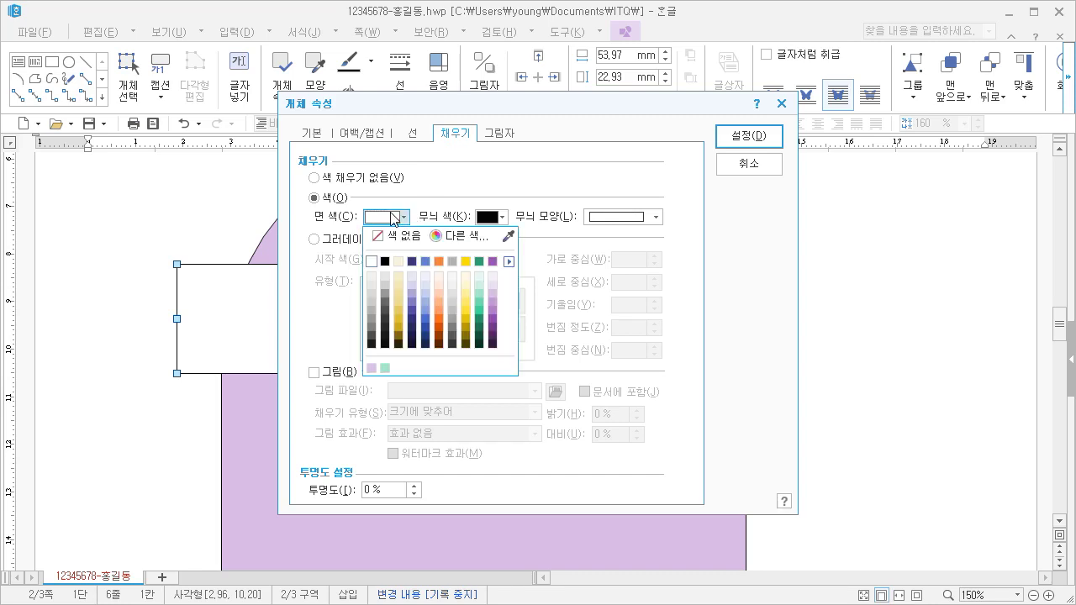
pyautogui.click(464, 296)
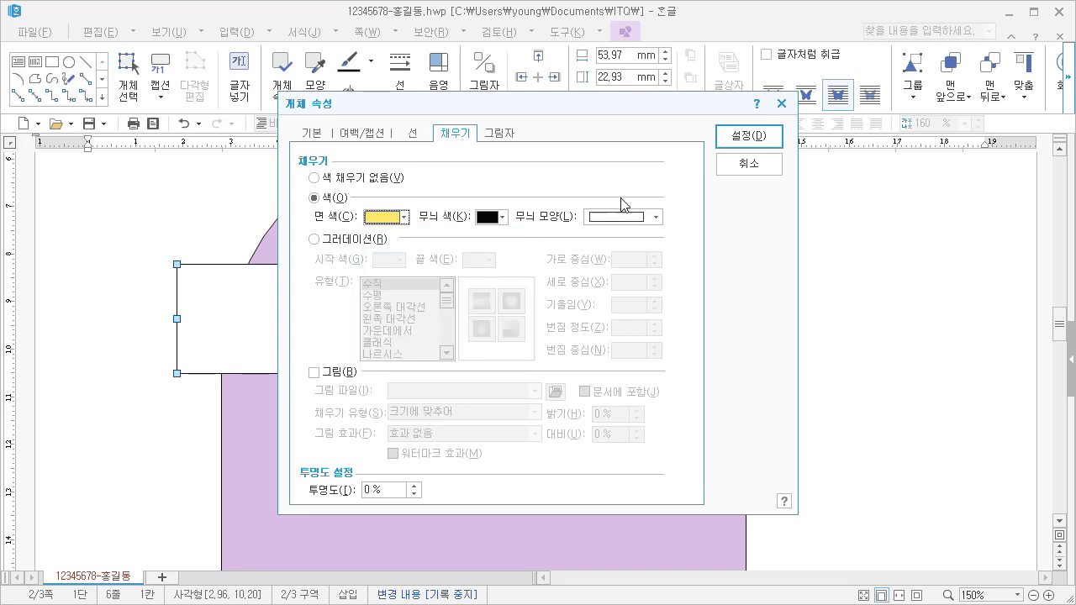
pyautogui.click(747, 137)
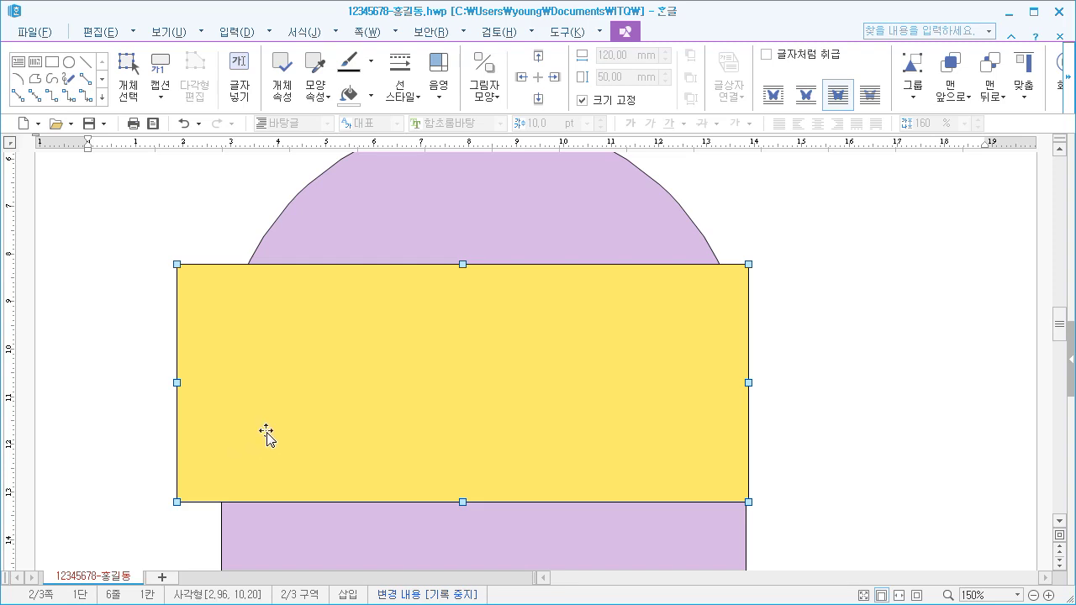
# Step: Move the yellow rectangle so it is centred horizontally over the purple shape, just below its rounded top
pyautogui.scroll(2, 370, 416)
pyautogui.moveTo(384, 437); pyautogui.dragTo(405, 420)
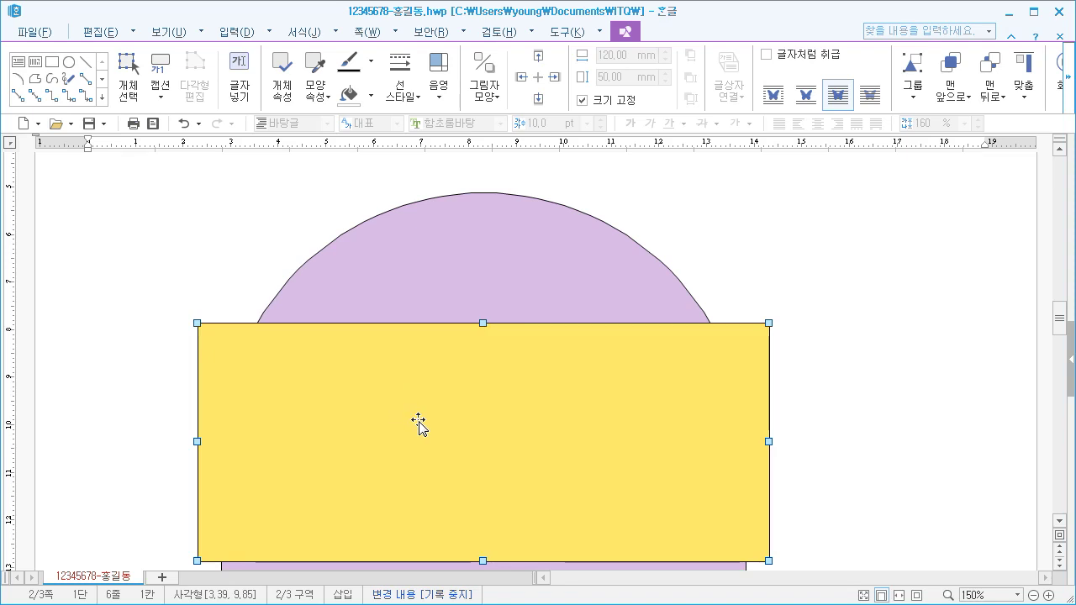
pyautogui.scroll(-2, 420, 421)
pyautogui.moveTo(425, 401); pyautogui.dragTo(434, 399)
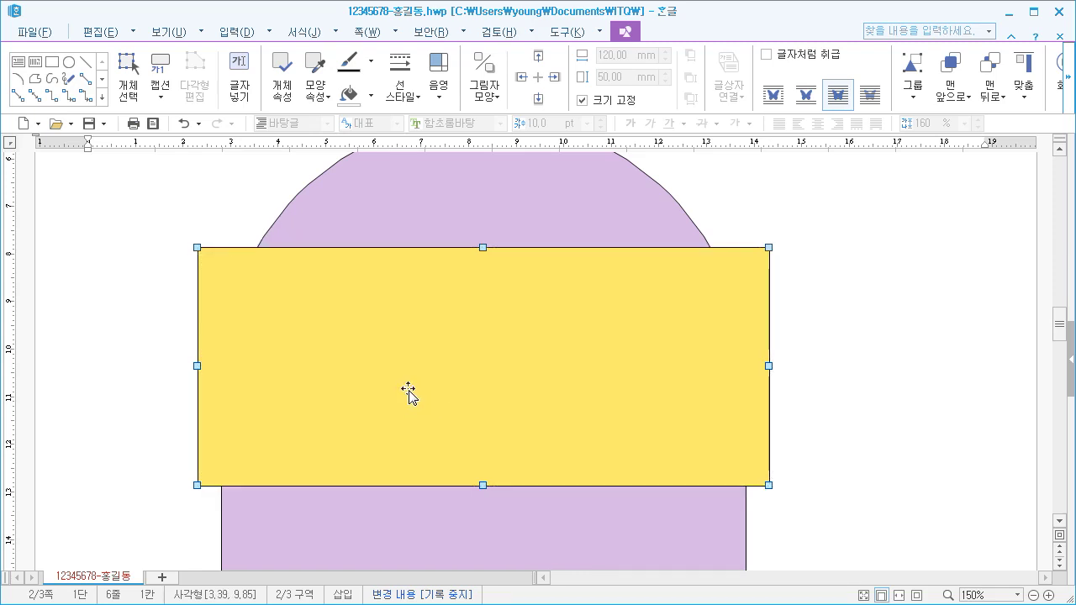
pyautogui.scroll(1, 404, 392)
pyautogui.moveTo(401, 403); pyautogui.dragTo(400, 393)
pyautogui.scroll(-1, 400, 401)
pyautogui.scroll(1, 400, 402)
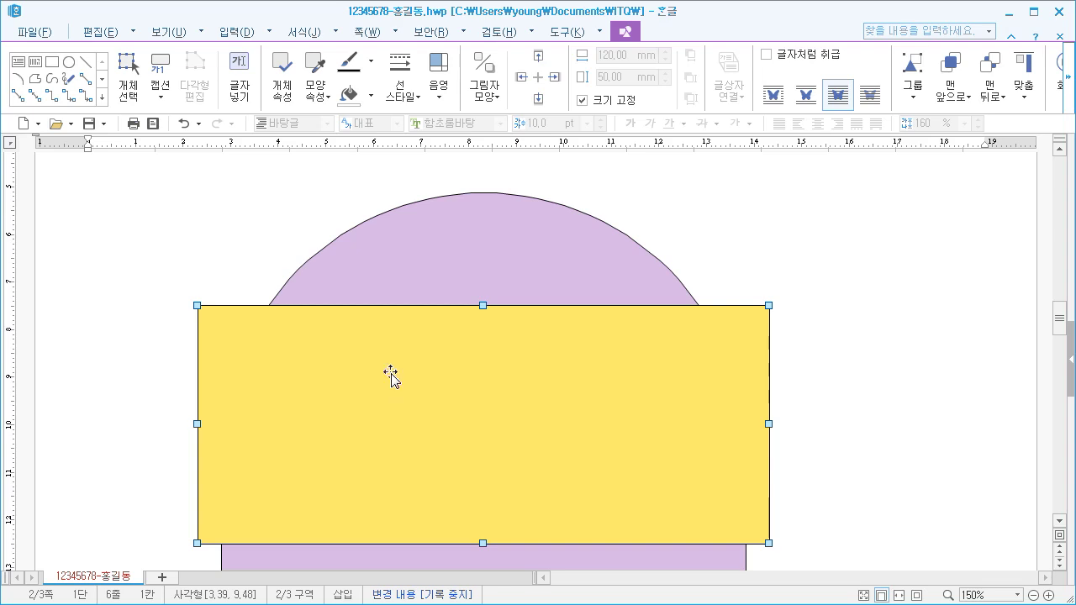
# Step: Draw a horizontal text box about 108 mm wide and 18 mm high across the top of the purple shape
pyautogui.click(203, 272)
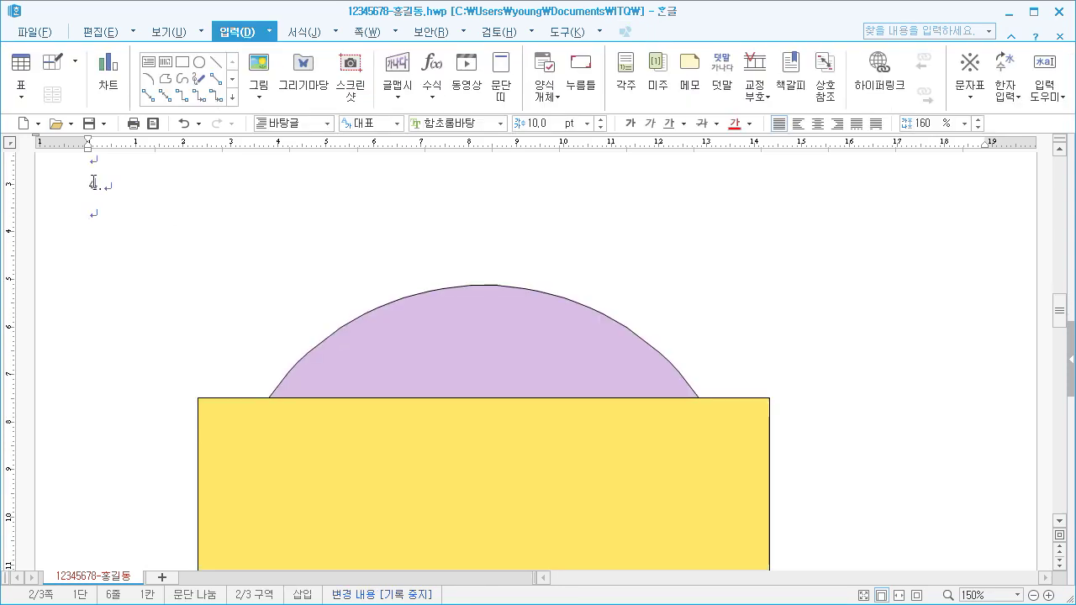
pyautogui.click(149, 66)
pyautogui.moveTo(208, 258); pyautogui.dragTo(721, 342)
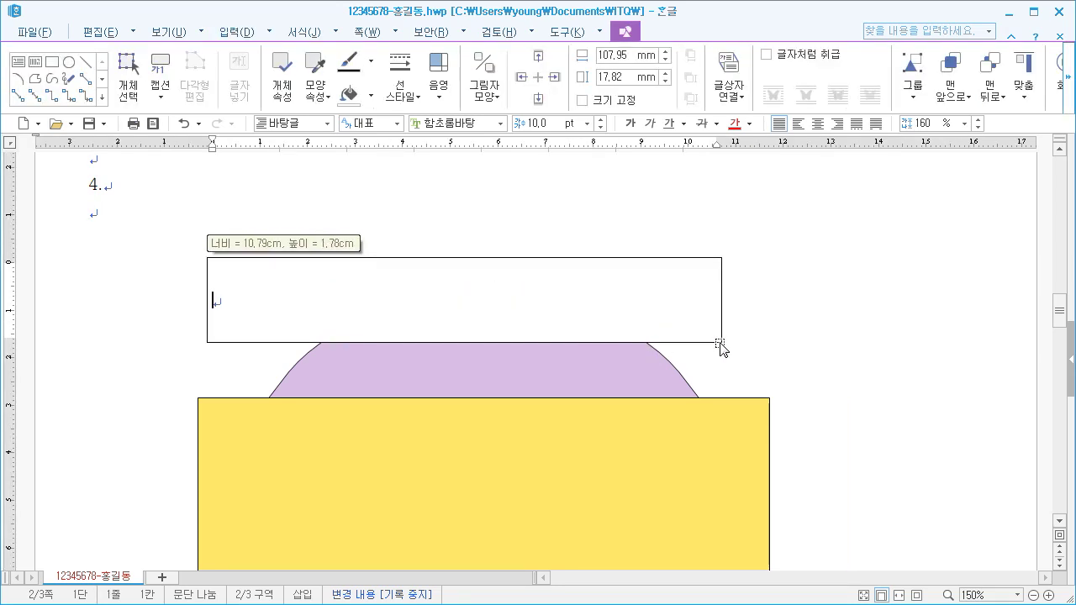
# Step: Set the text box's width to 100 mm and height to 15 mm, and lock its size (크기 고정)
pyautogui.click(517, 259)
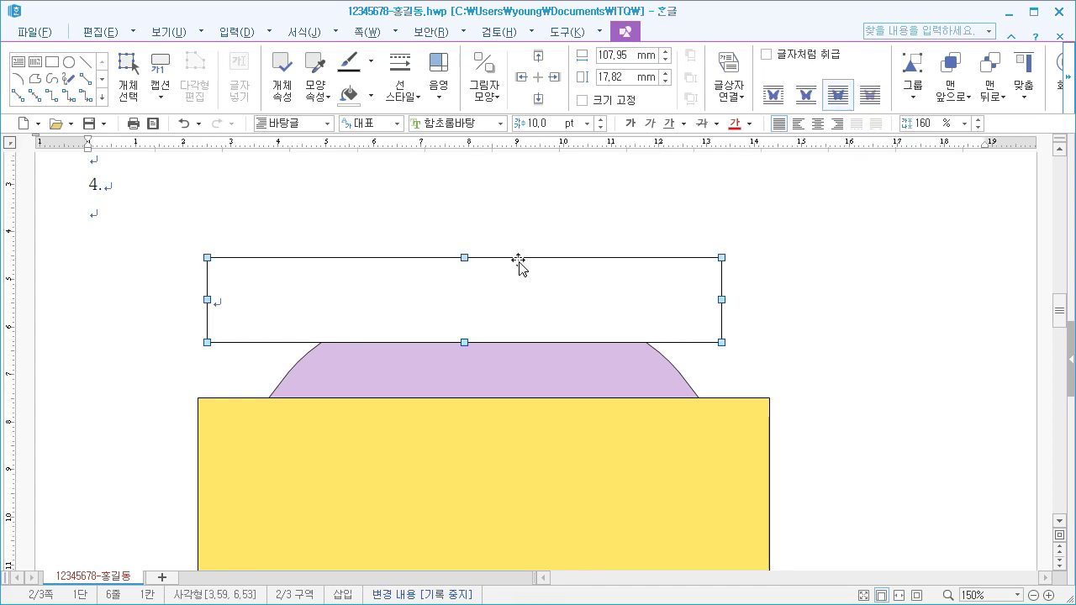
pyautogui.rightClick(519, 263)
pyautogui.click(542, 270)
pyautogui.click(324, 134)
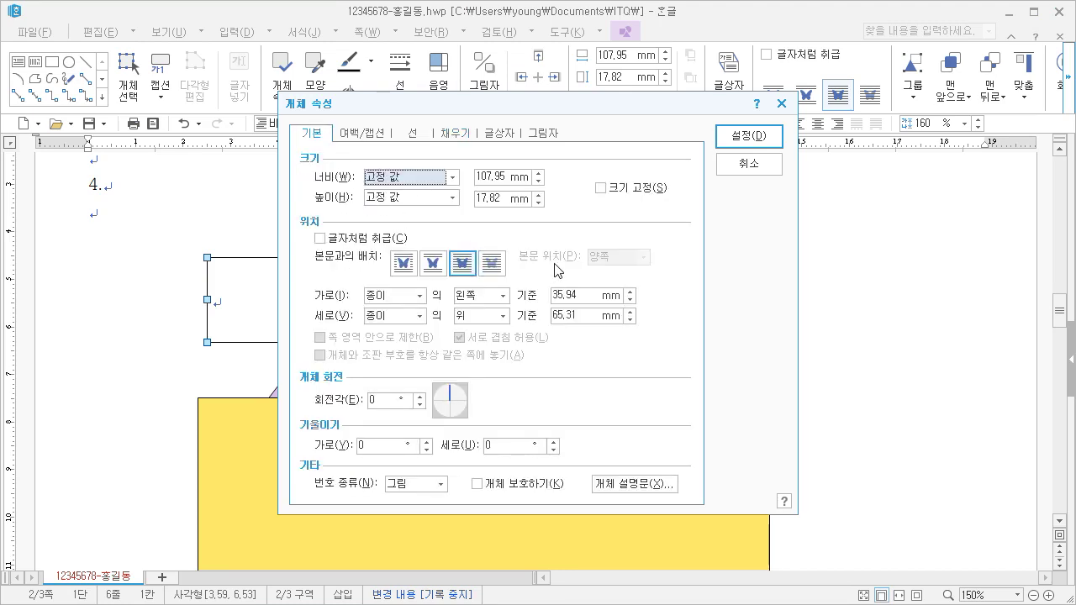
pyautogui.doubleClick(512, 177)
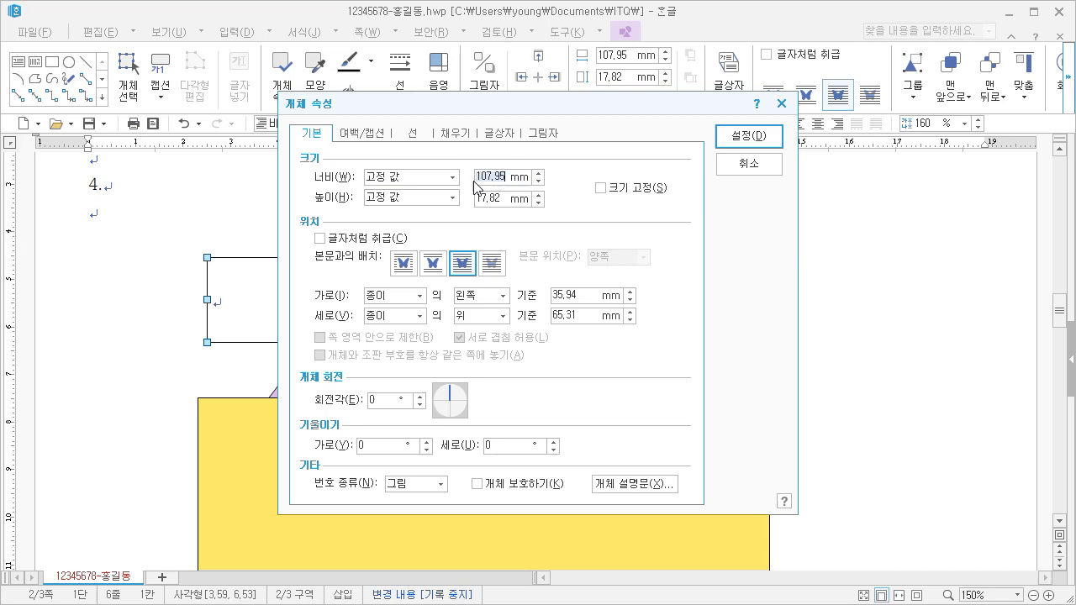
pyautogui.write('100')
pyautogui.doubleClick(498, 199)
pyautogui.write('15')
pyautogui.click(616, 193)
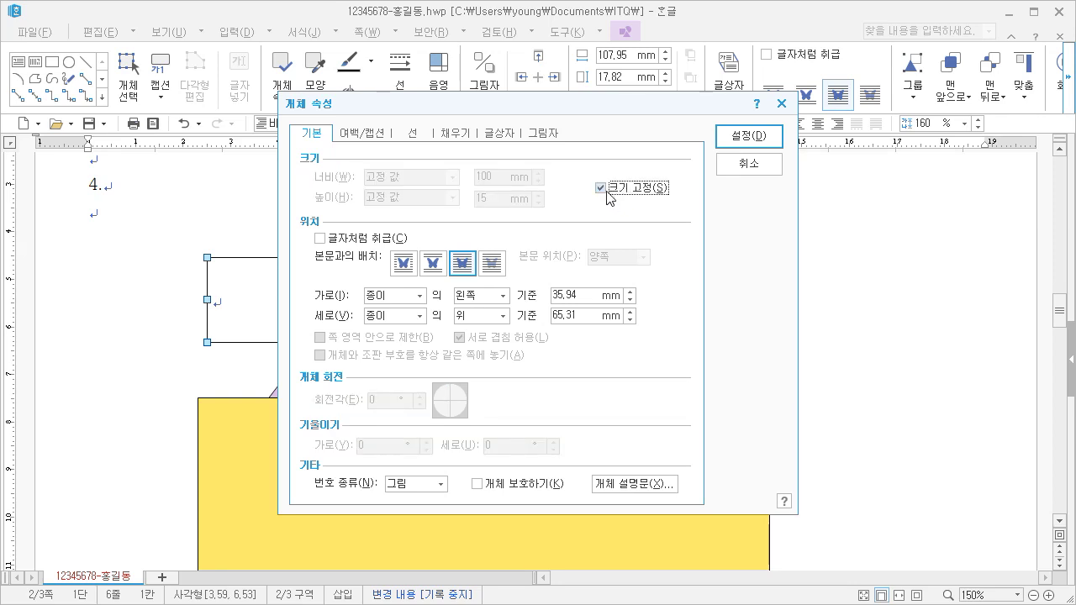
# Step: Give the text box rounded corners (둥근 모양) and a red fill from the 오피스 colour theme, and apply the properties
pyautogui.click(412, 132)
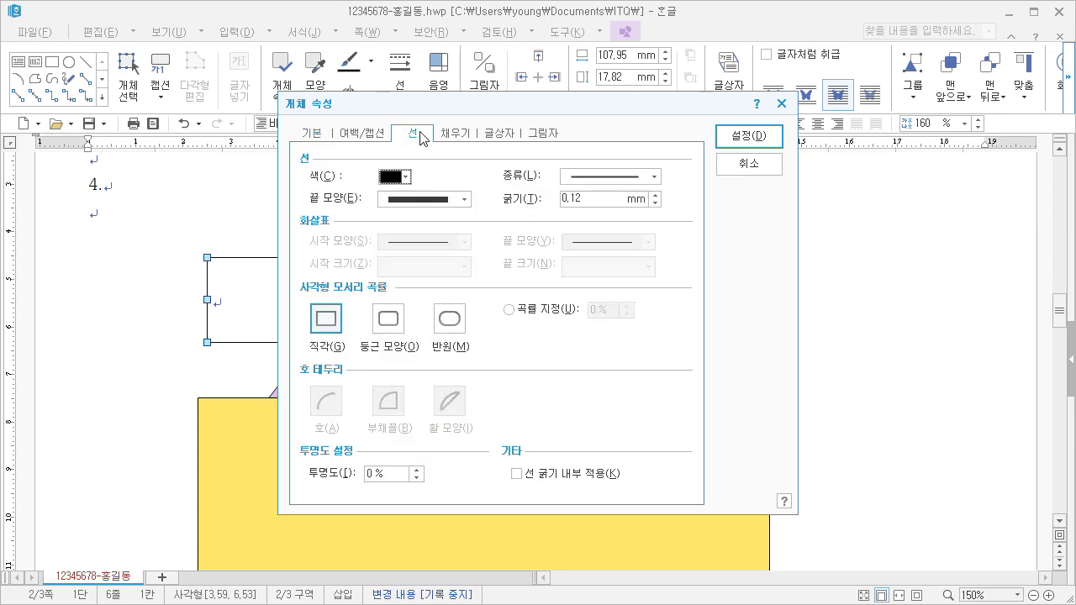
pyautogui.click(388, 319)
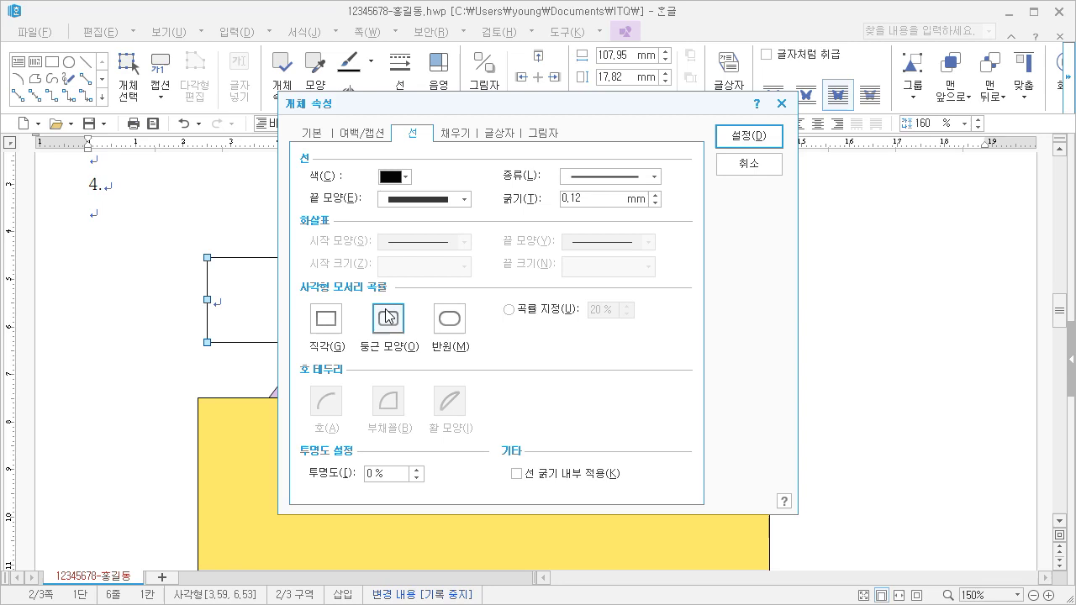
pyautogui.click(455, 137)
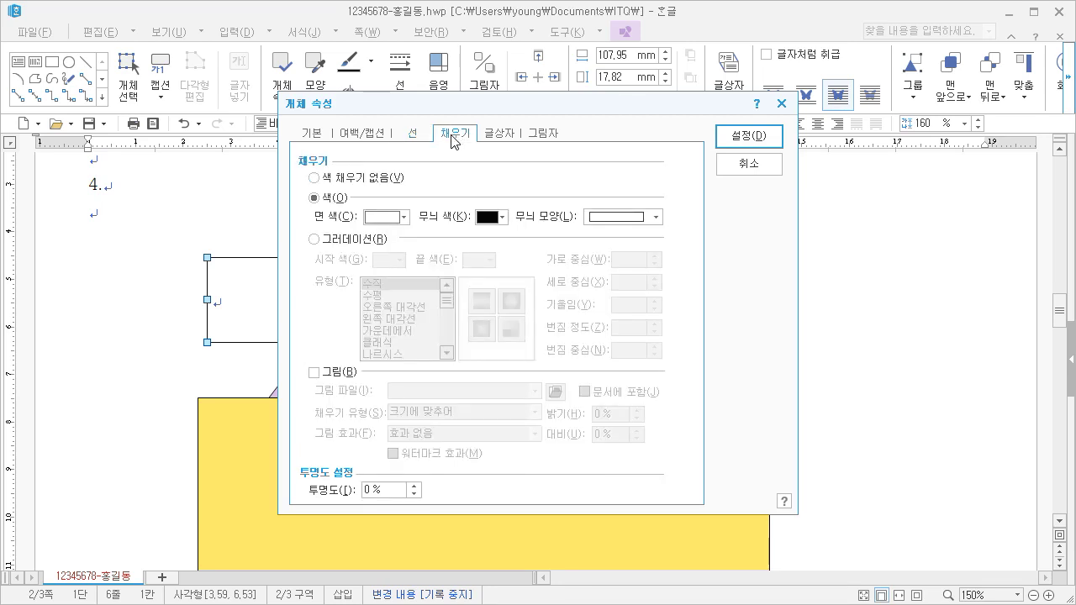
pyautogui.click(373, 219)
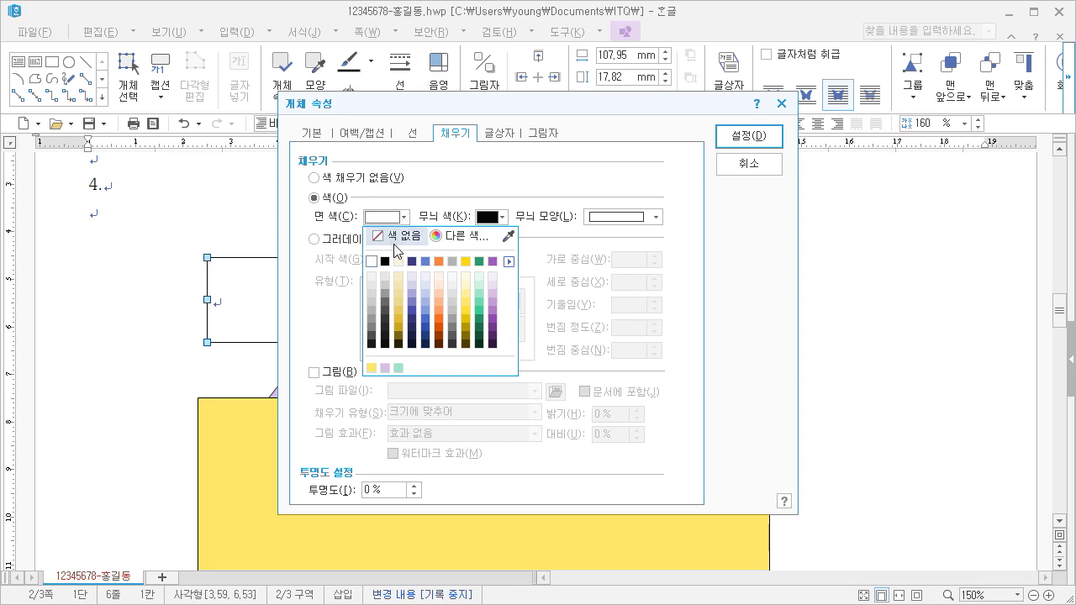
pyautogui.click(509, 263)
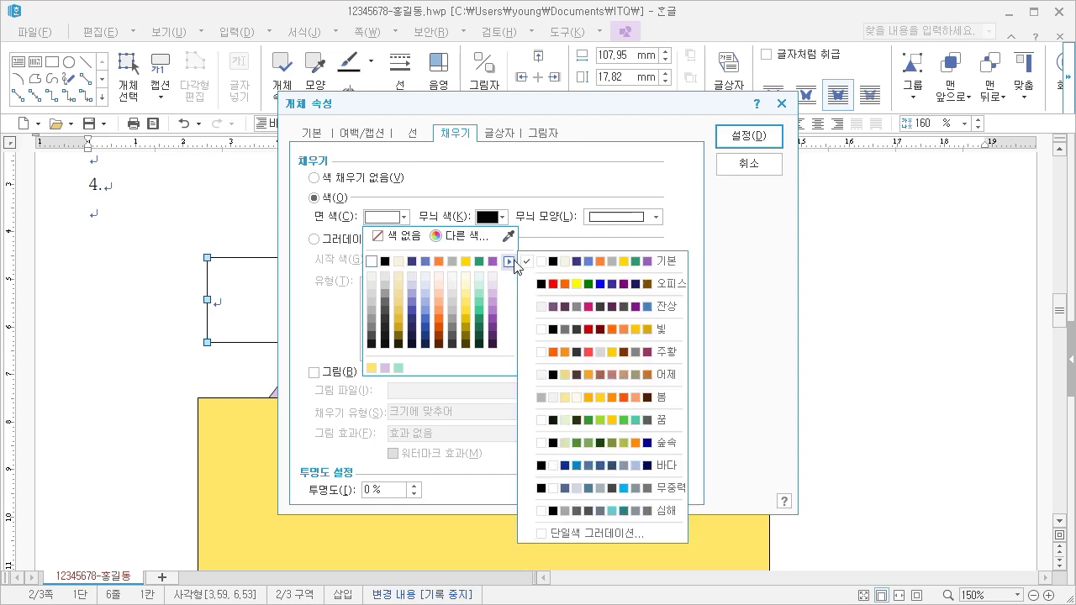
pyautogui.click(616, 289)
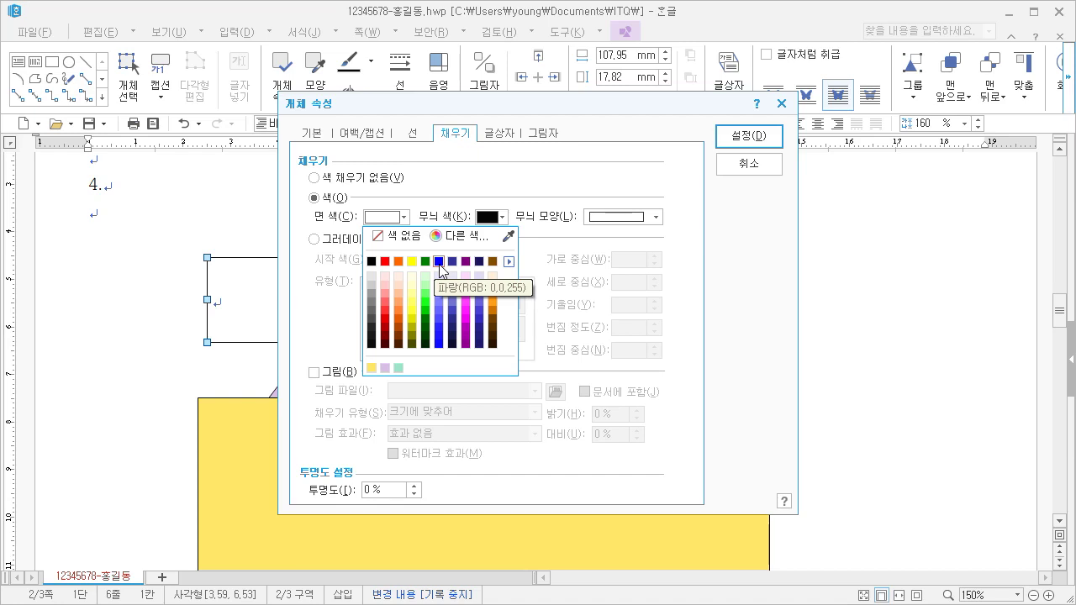
pyautogui.click(385, 263)
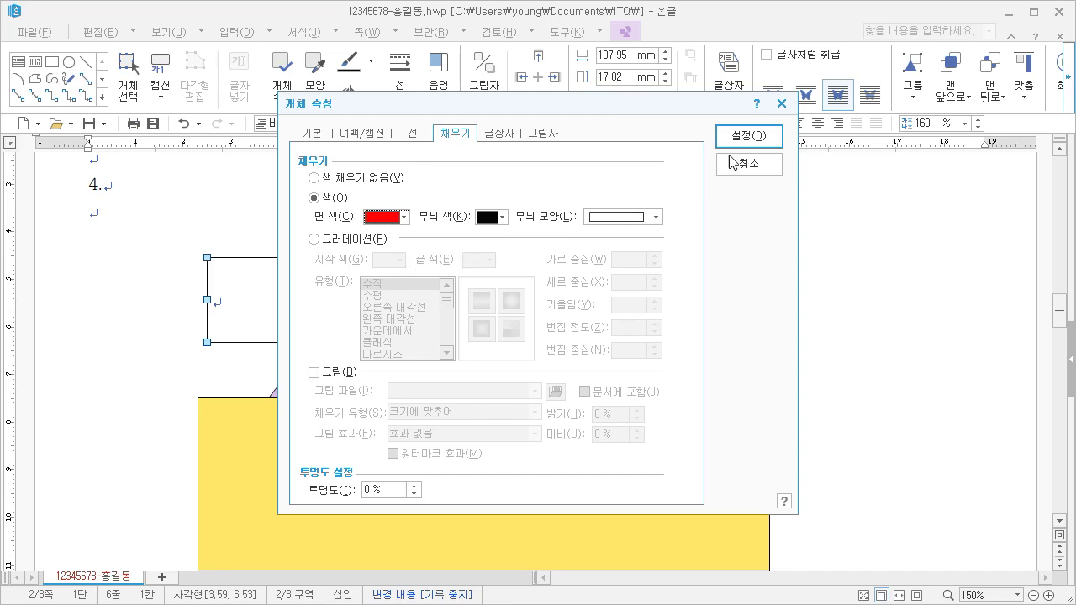
pyautogui.click(747, 136)
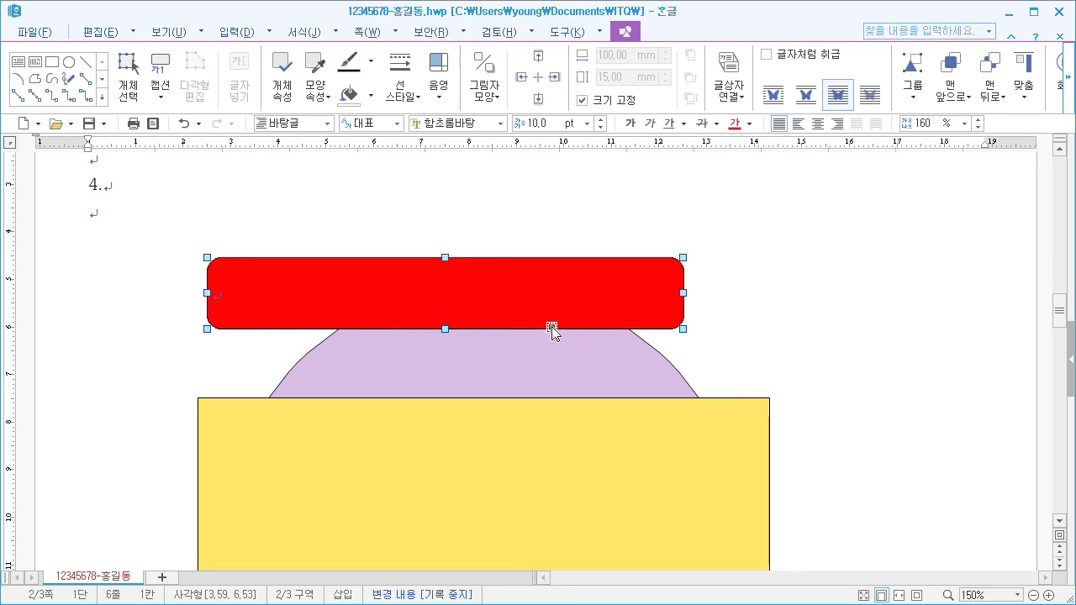
# Step: Centre the red text box horizontally over the top of the purple shape and enter the text "가상현실 활성화 정책" in it
pyautogui.moveTo(557, 329)
pyautogui.mouseDown()
pyautogui.moveTo(591, 338)
pyautogui.moveTo(578, 329)
pyautogui.mouseUp()
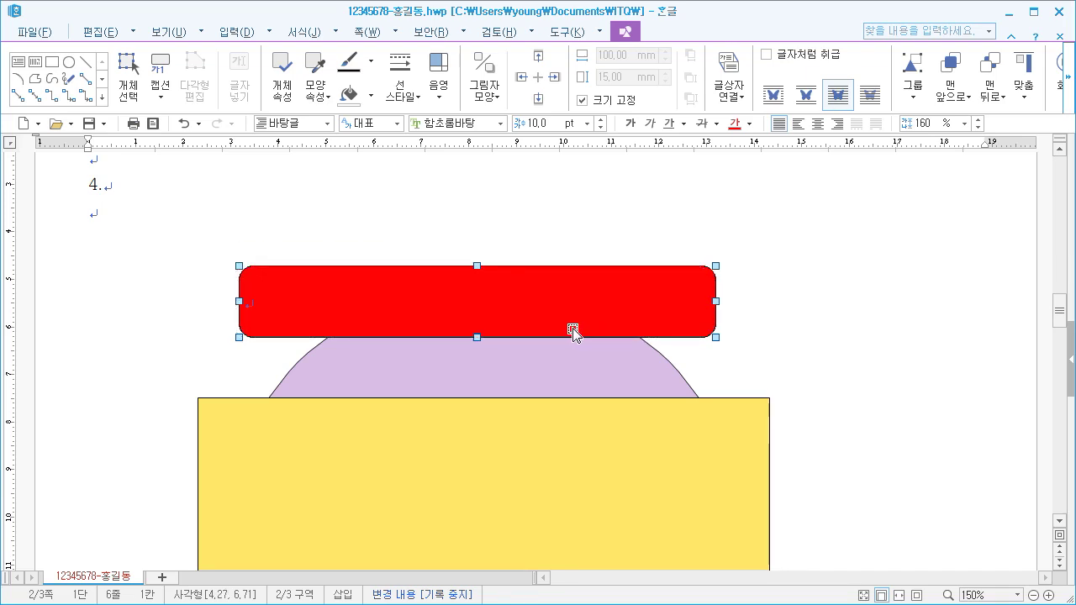
pyautogui.click(186, 247)
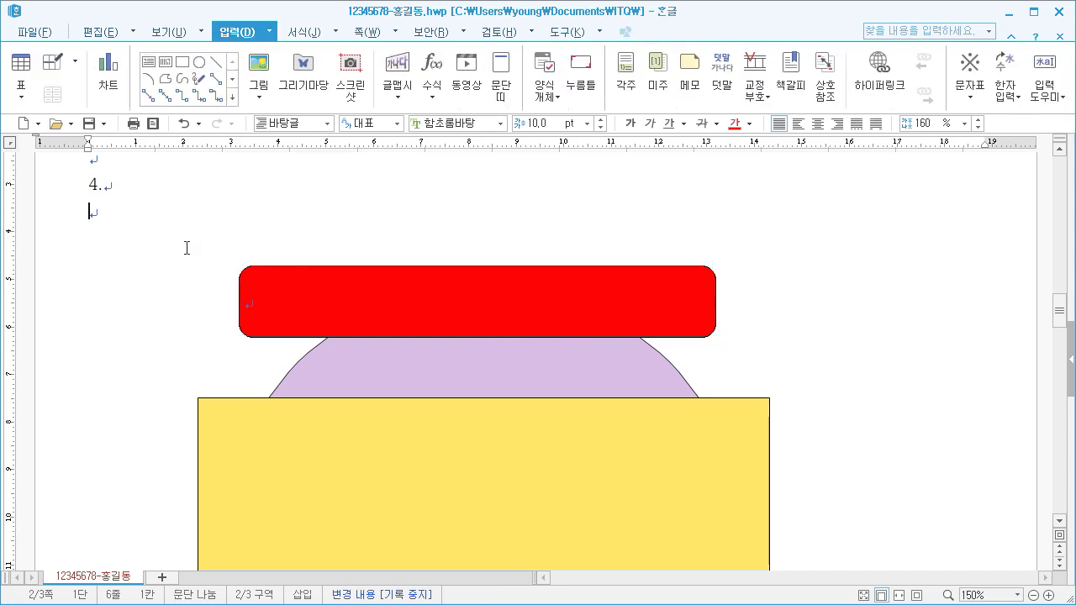
pyautogui.click(322, 302)
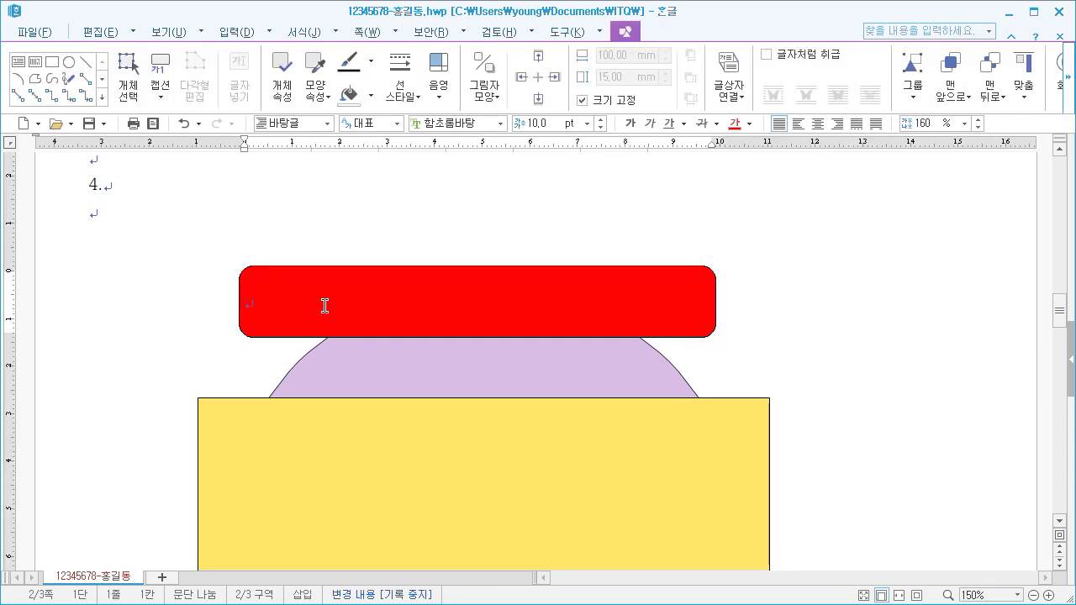
pyautogui.write('시각ㅈ')
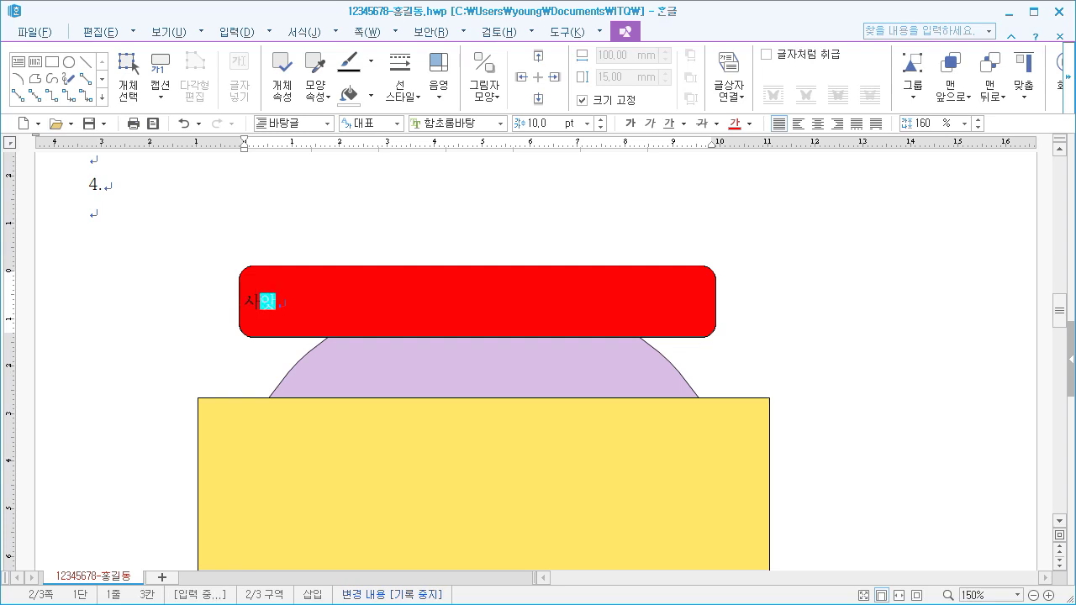
pyautogui.press('BackSpace')
pyautogui.press('BackSpace')
pyautogui.press('BackSpace')
pyautogui.write('가싱')
pyautogui.write('현실 활성화 ')
pyautogui.write('정책')
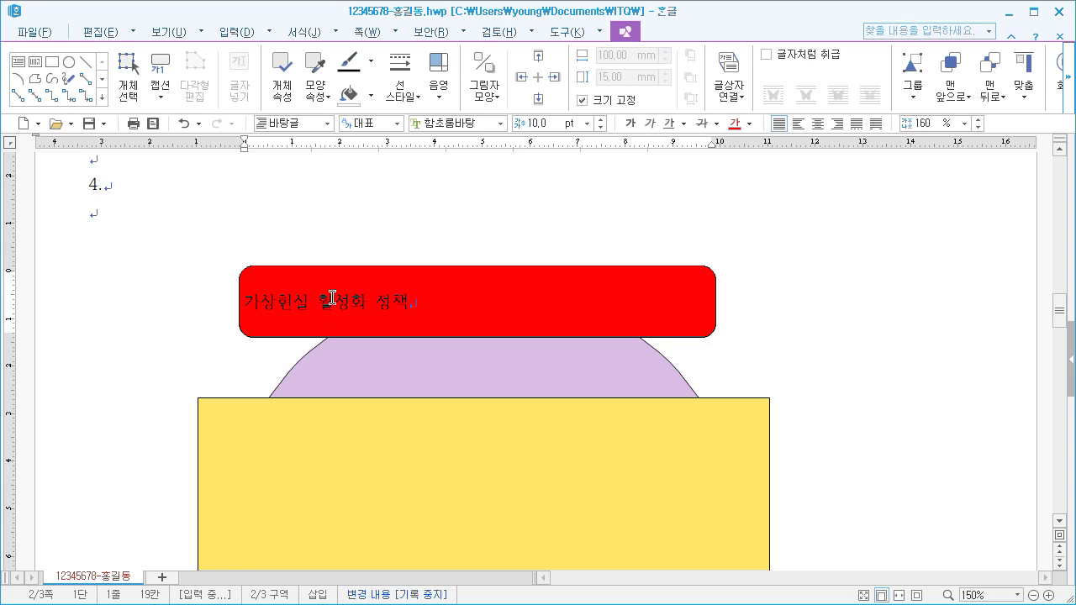
# Step: Set the text box's title text to the 돋움 font at 24 pt
pyautogui.moveTo(245, 305); pyautogui.dragTo(408, 305)
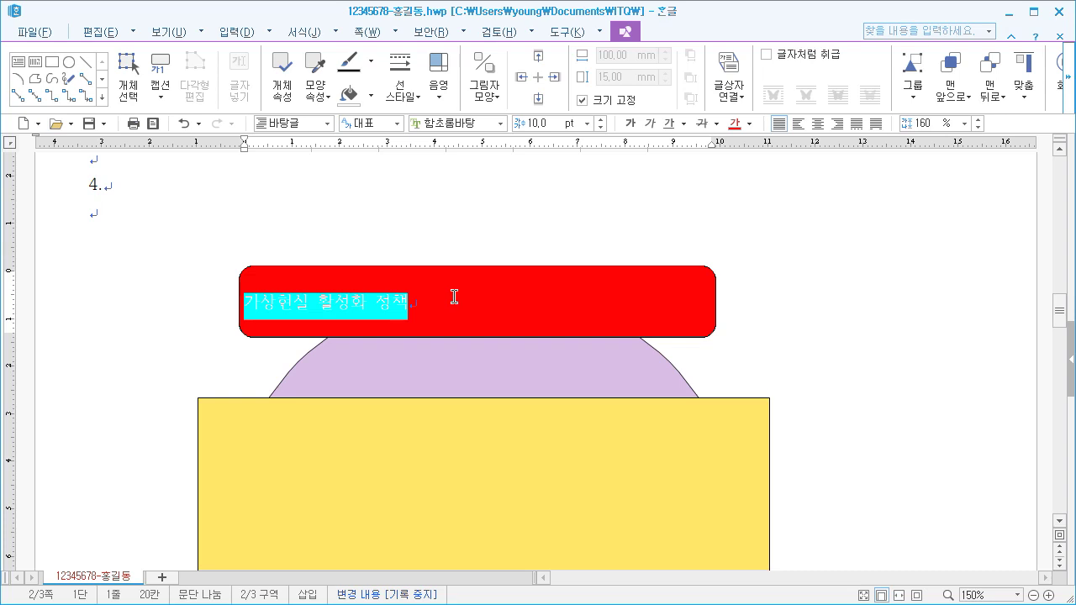
pyautogui.click(501, 124)
pyautogui.click(325, 148)
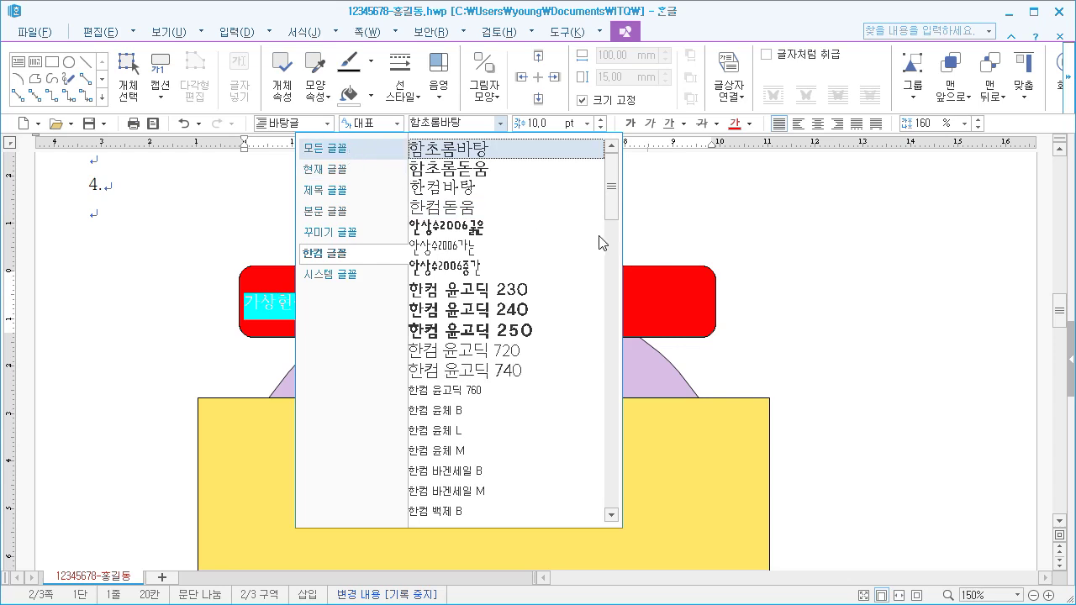
pyautogui.scroll(5, 588, 236)
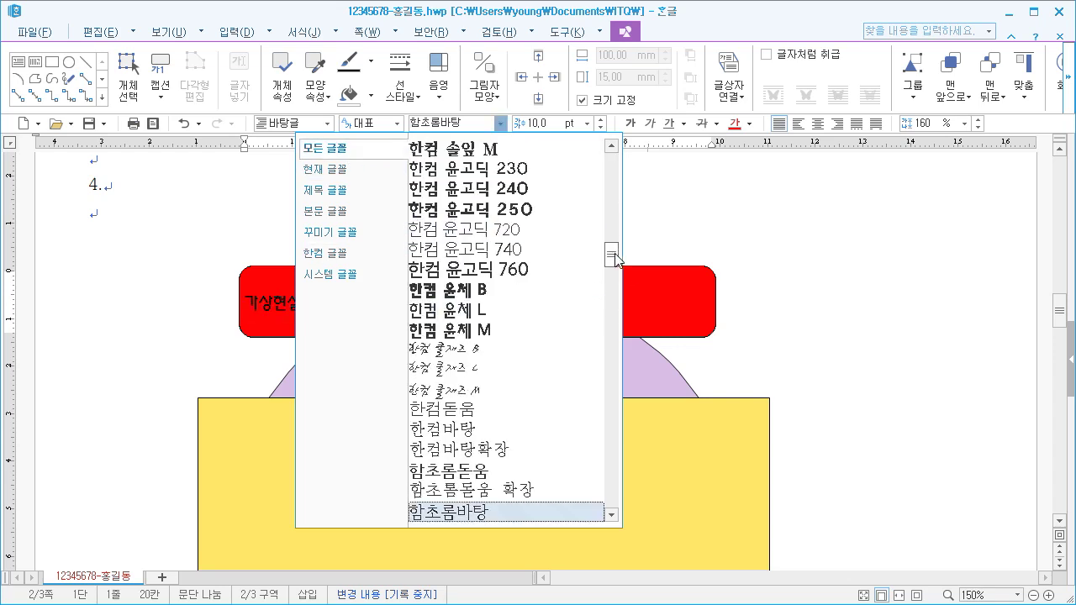
pyautogui.moveTo(611, 253); pyautogui.dragTo(611, 170)
pyautogui.click(487, 389)
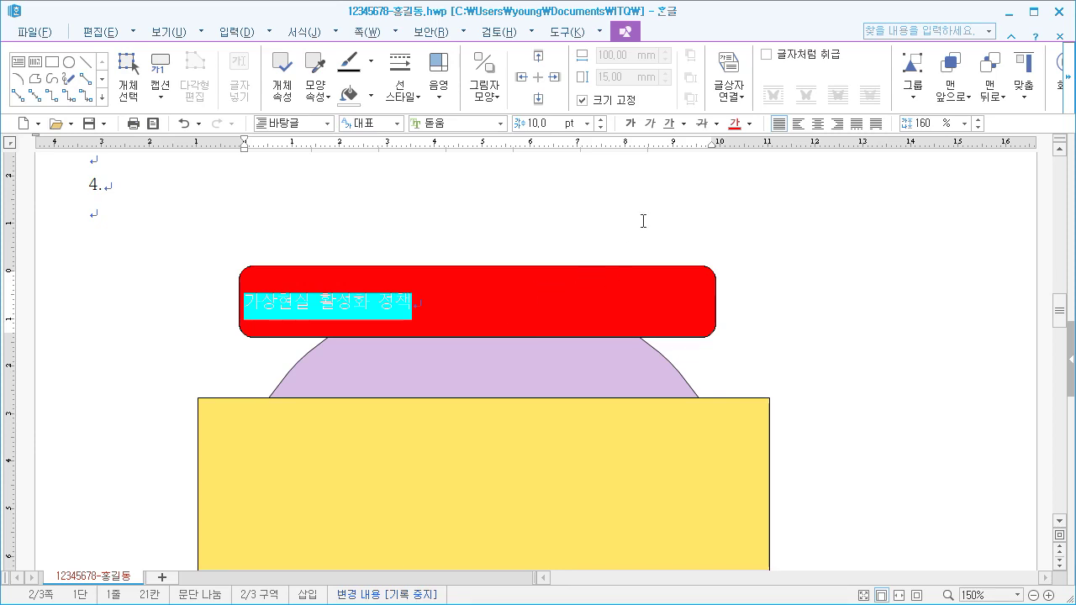
pyautogui.click(586, 123)
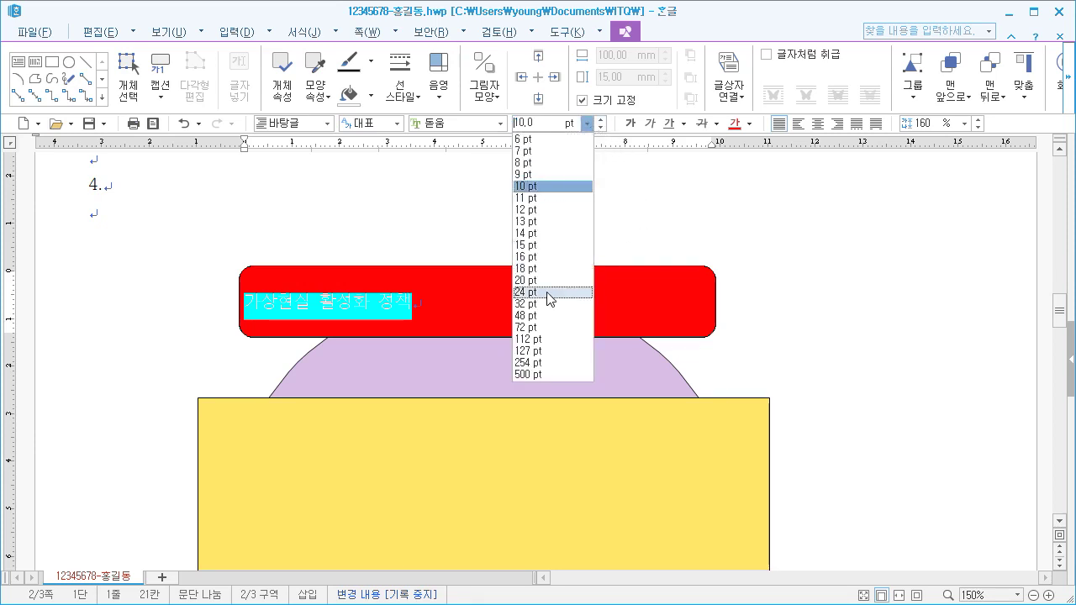
pyautogui.click(550, 292)
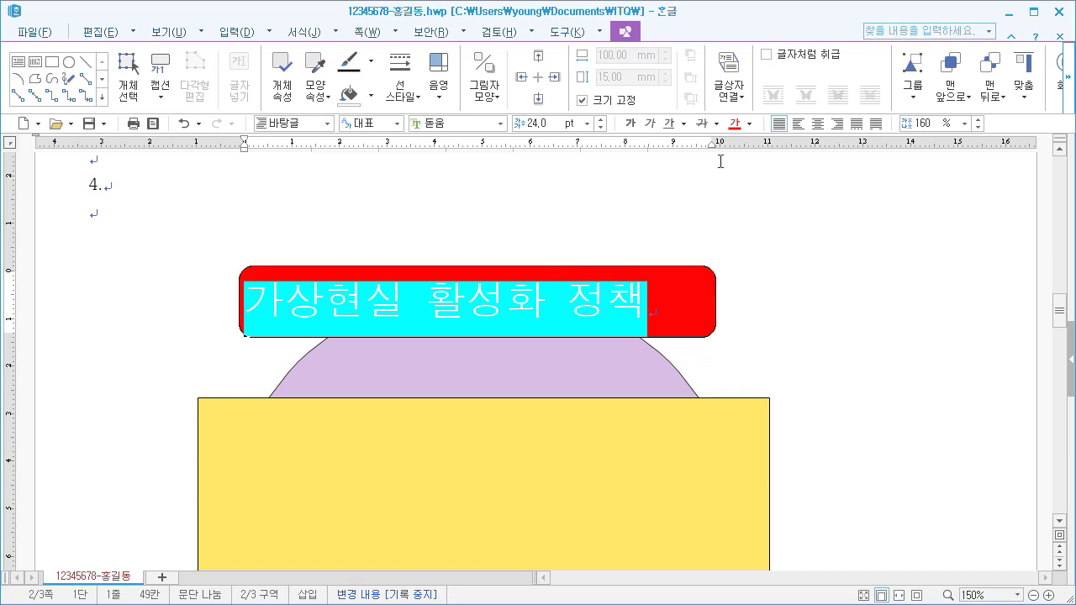
# Step: Colour the title text white (하양) and centre it in the red text box
pyautogui.click(750, 125)
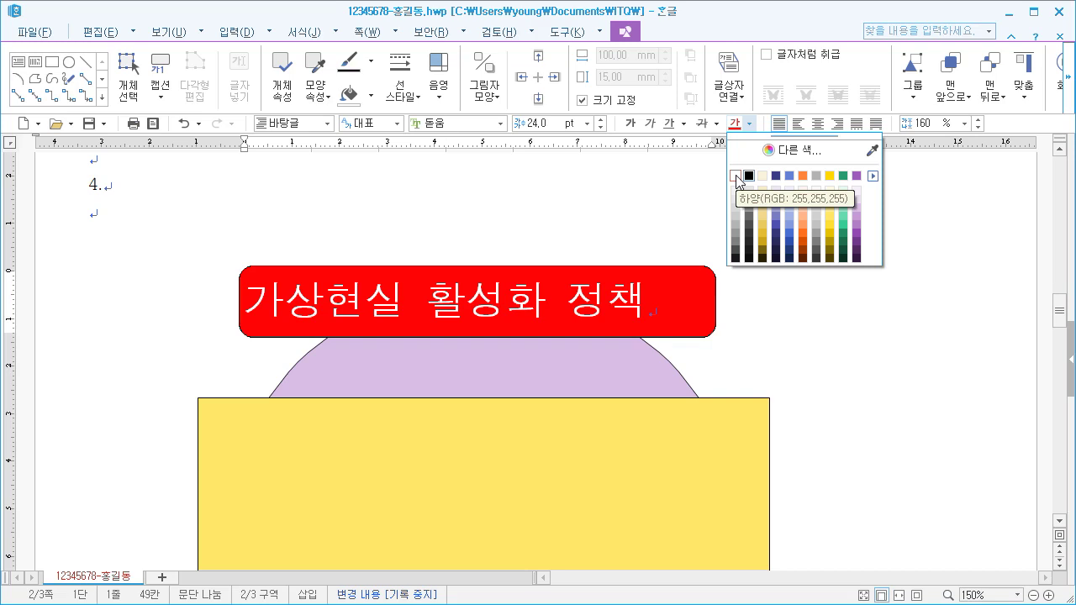
pyautogui.click(736, 176)
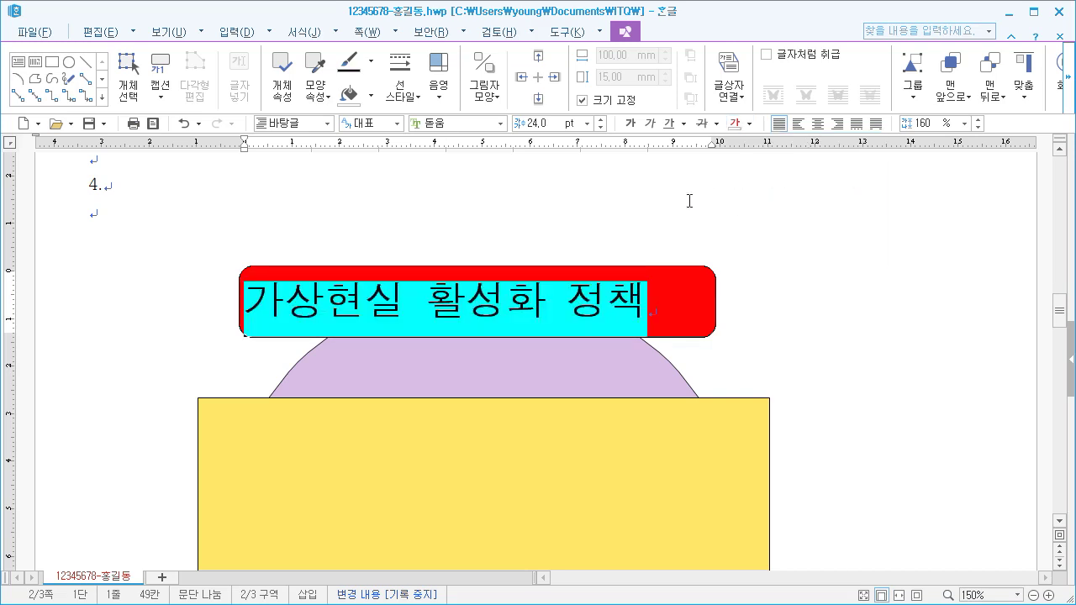
pyautogui.click(817, 124)
pyautogui.click(262, 229)
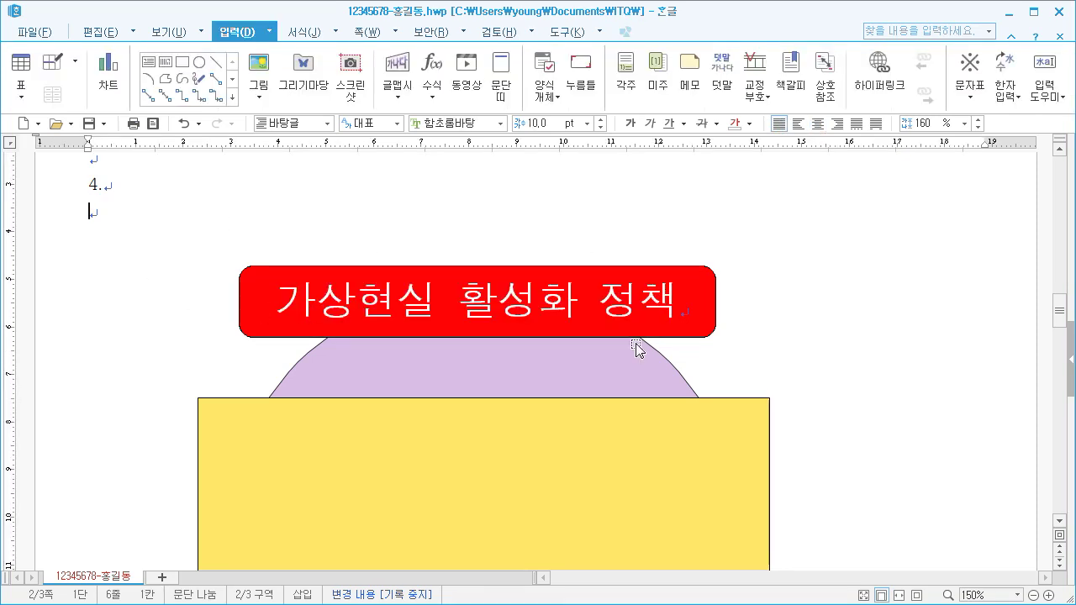
# Step: Move the yellow rectangle up about 5 mm, closer to the red title box, without shifting it sideways
pyautogui.scroll(-3, 636, 348)
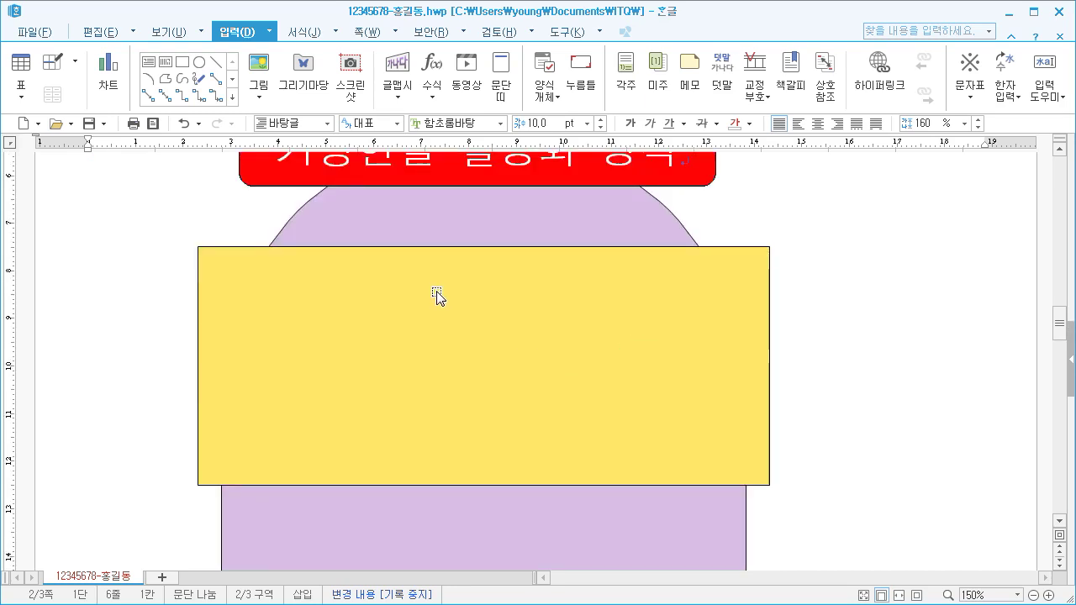
pyautogui.moveTo(429, 327); pyautogui.dragTo(432, 308)
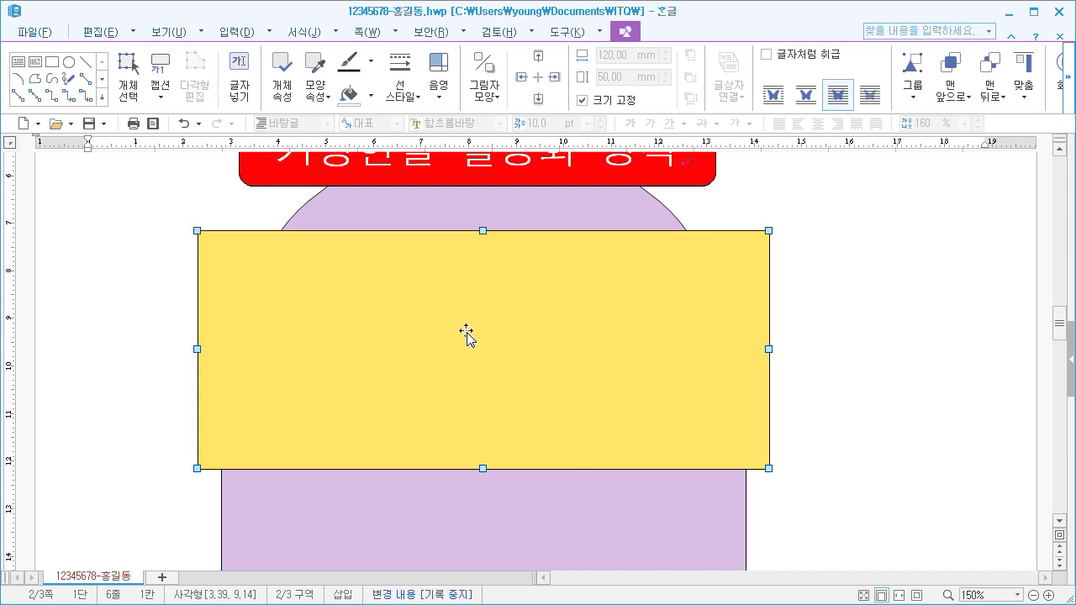
pyautogui.scroll(2, 468, 332)
pyautogui.scroll(-10, 323, 289)
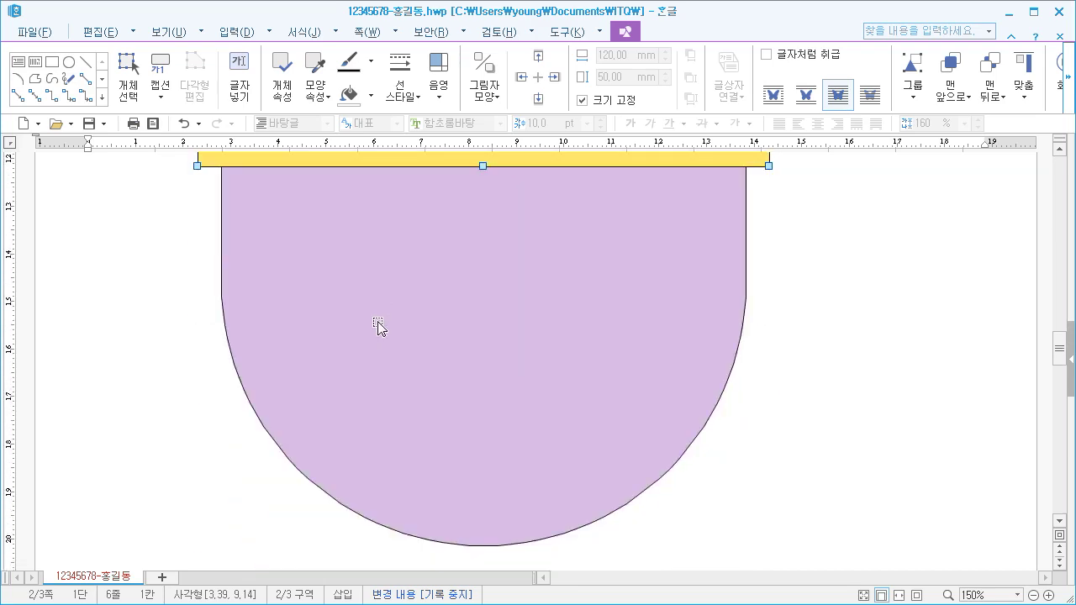
pyautogui.scroll(8, 377, 327)
pyautogui.moveTo(378, 325)
pyautogui.mouseDown()
pyautogui.moveTo(398, 319)
pyautogui.moveTo(387, 327)
pyautogui.moveTo(399, 329)
pyautogui.mouseUp()
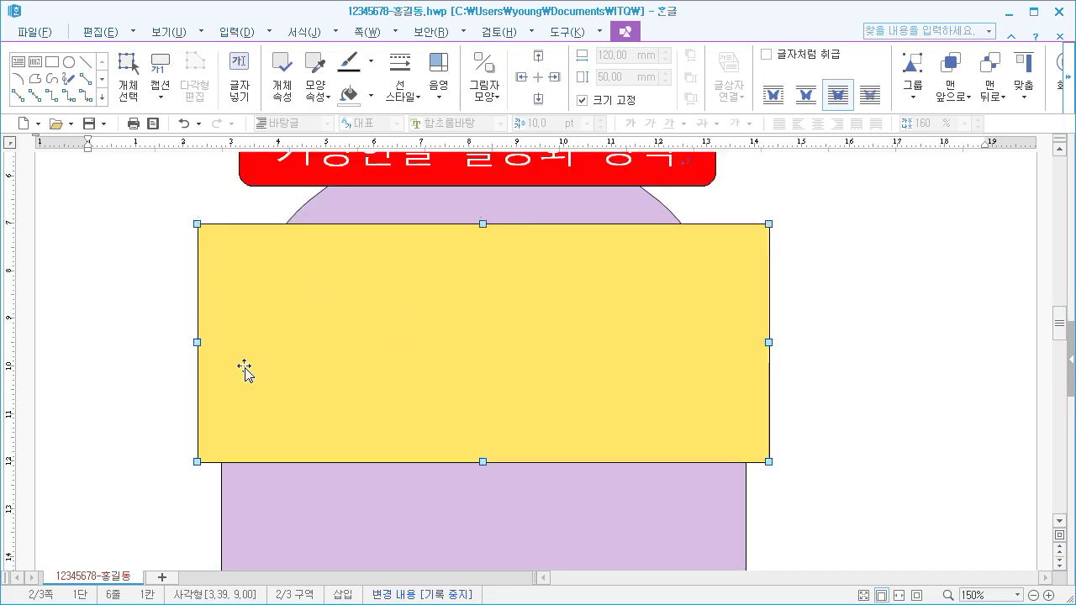
# Step: Insert the picture 로고1 from the ITQ\Picture folder with 마우스로 크기 지정 (size by mouse) turned off
pyautogui.scroll(-2, 192, 406)
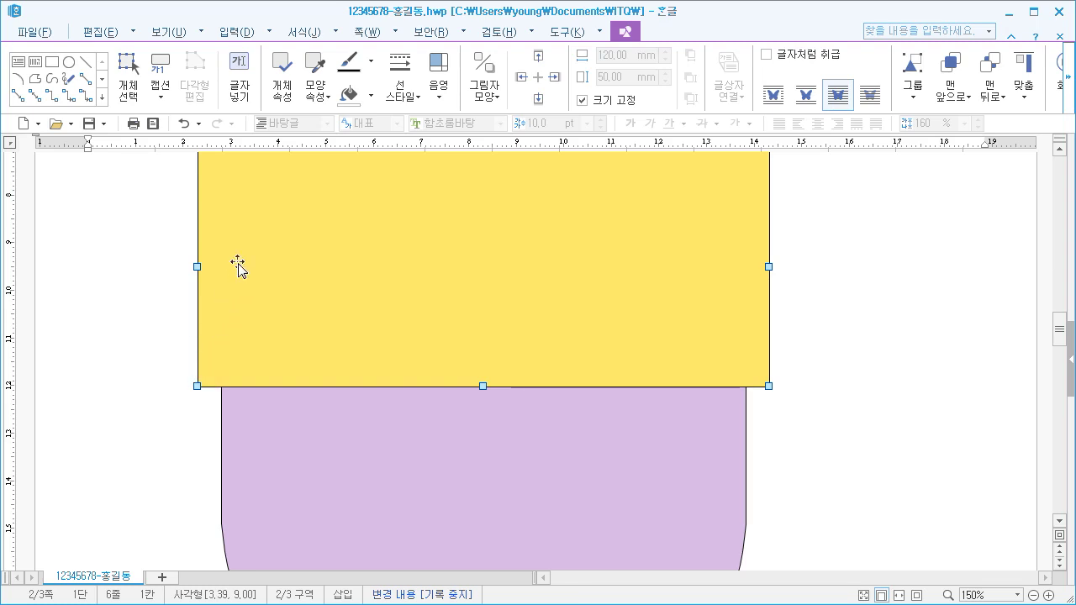
pyautogui.click(231, 34)
pyautogui.click(258, 73)
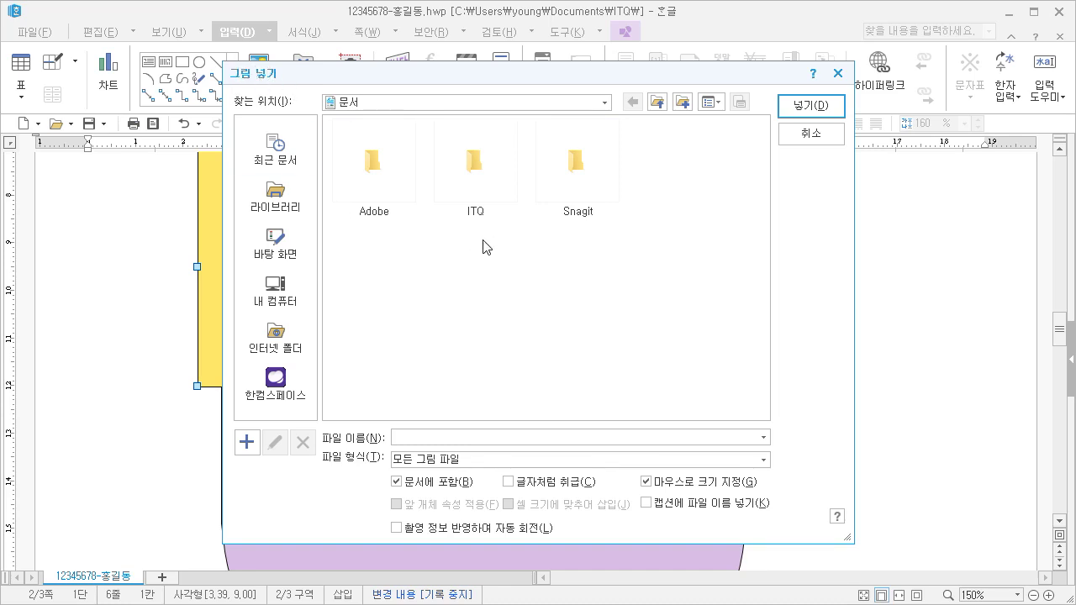
pyautogui.doubleClick(473, 181)
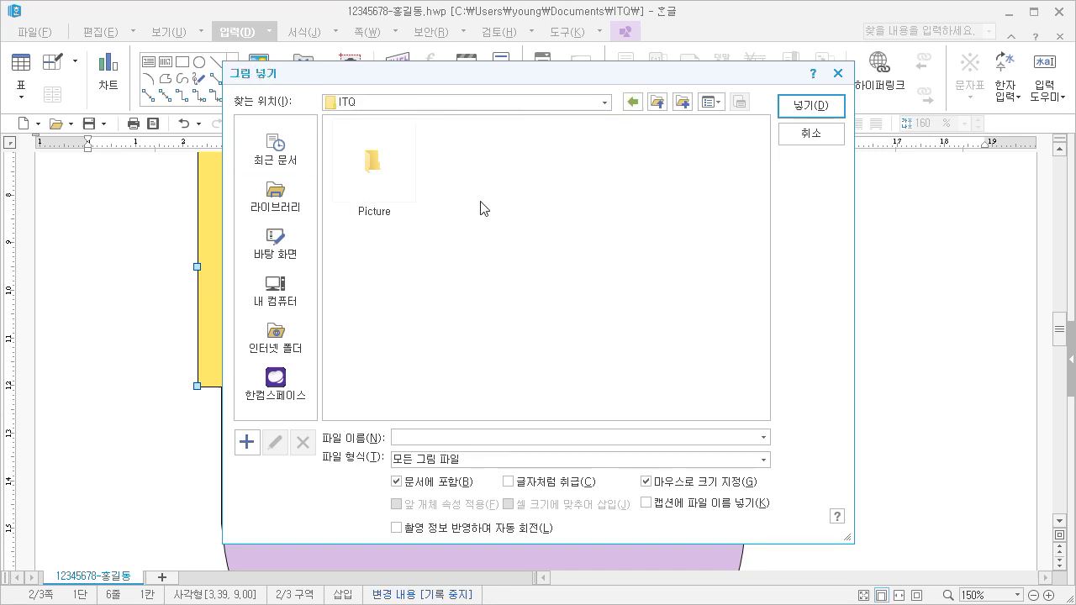
pyautogui.doubleClick(396, 193)
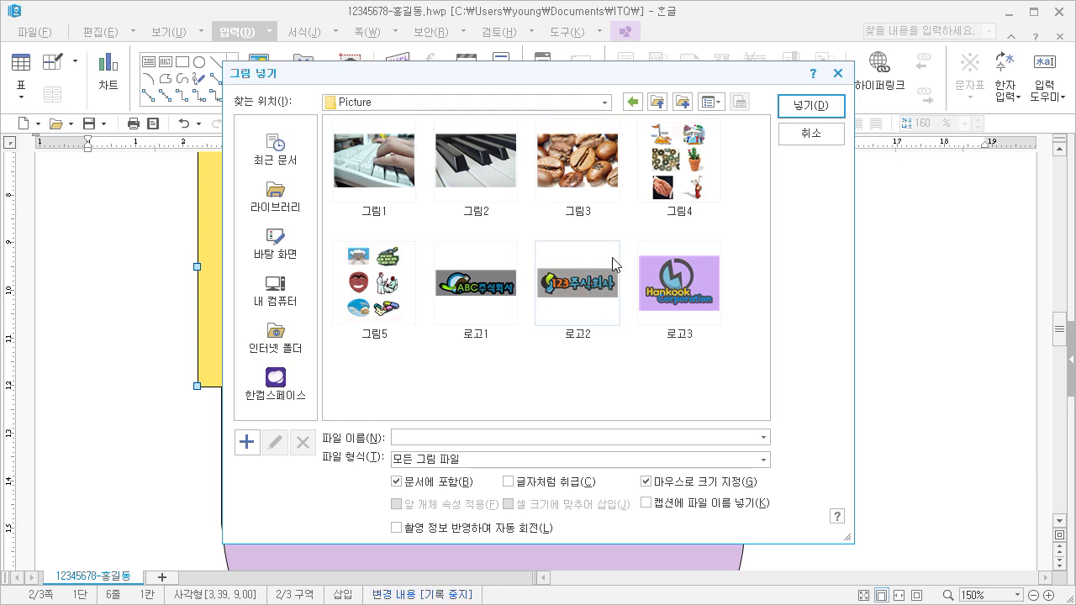
pyautogui.click(484, 312)
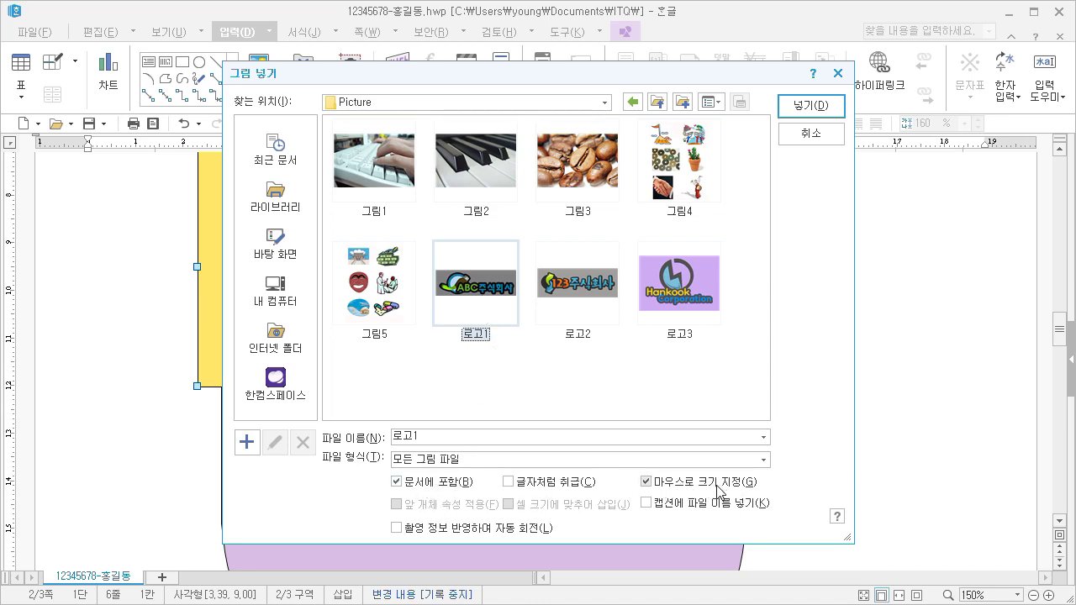
pyautogui.click(665, 489)
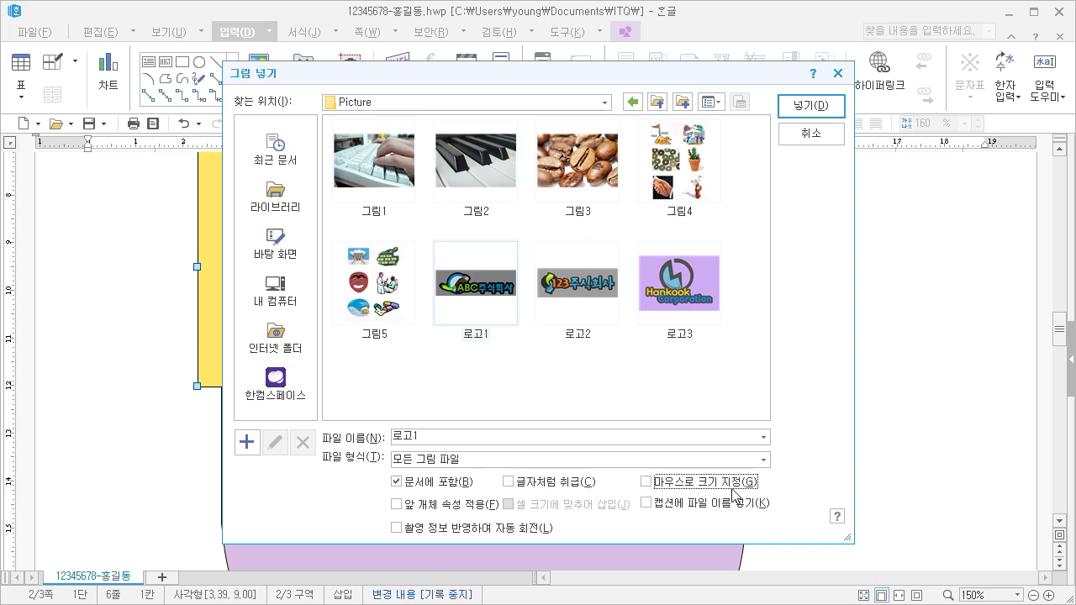
pyautogui.click(806, 107)
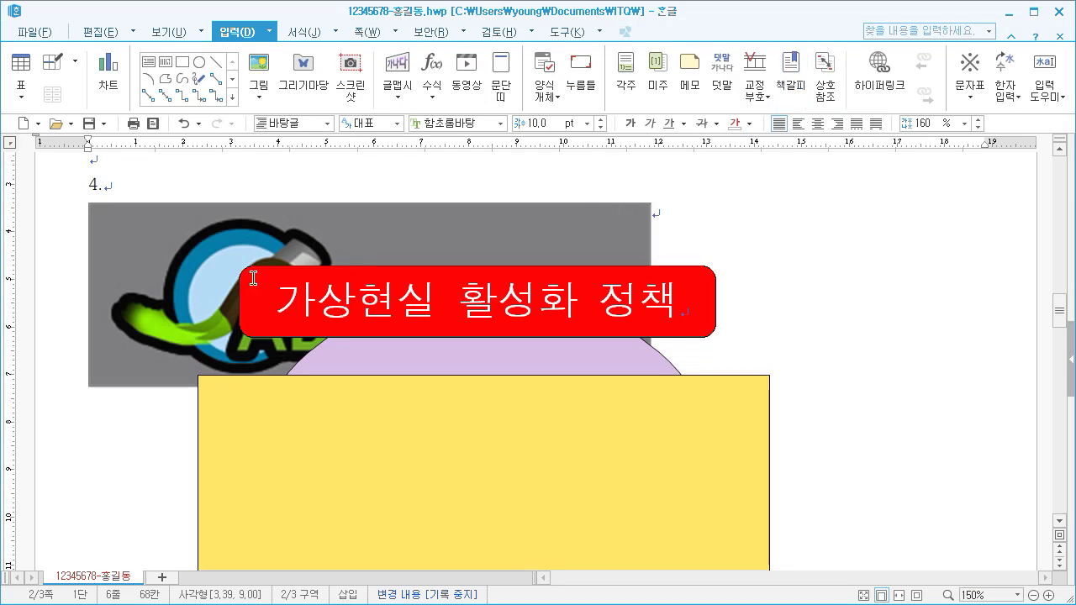
# Step: Set the logo picture's width to 40 mm and height to 30 mm, and fix its size (크기 고정)
pyautogui.click(117, 225)
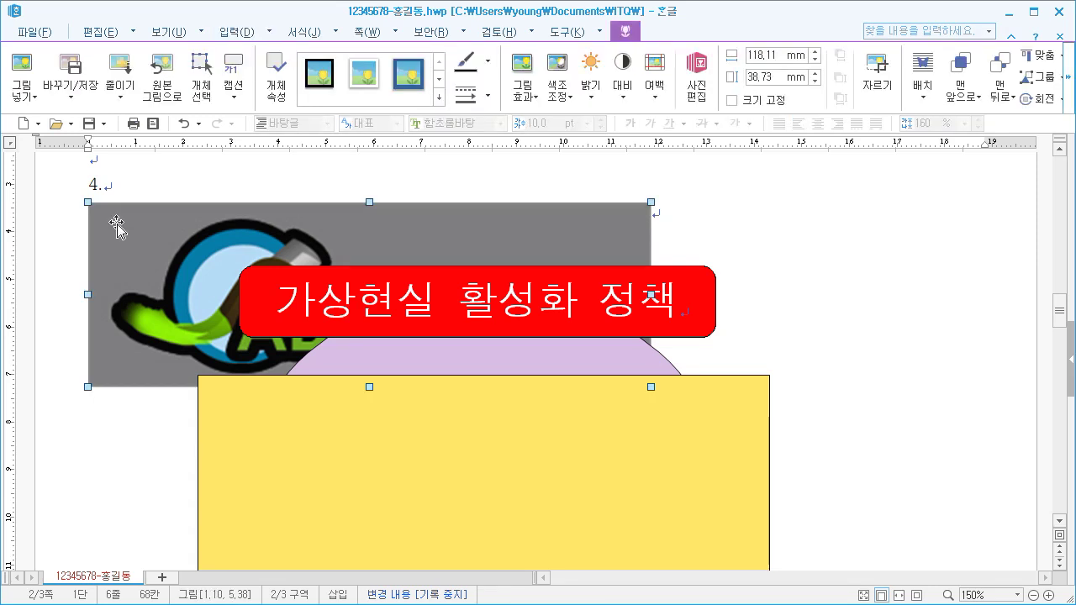
pyautogui.rightClick(117, 225)
pyautogui.click(141, 231)
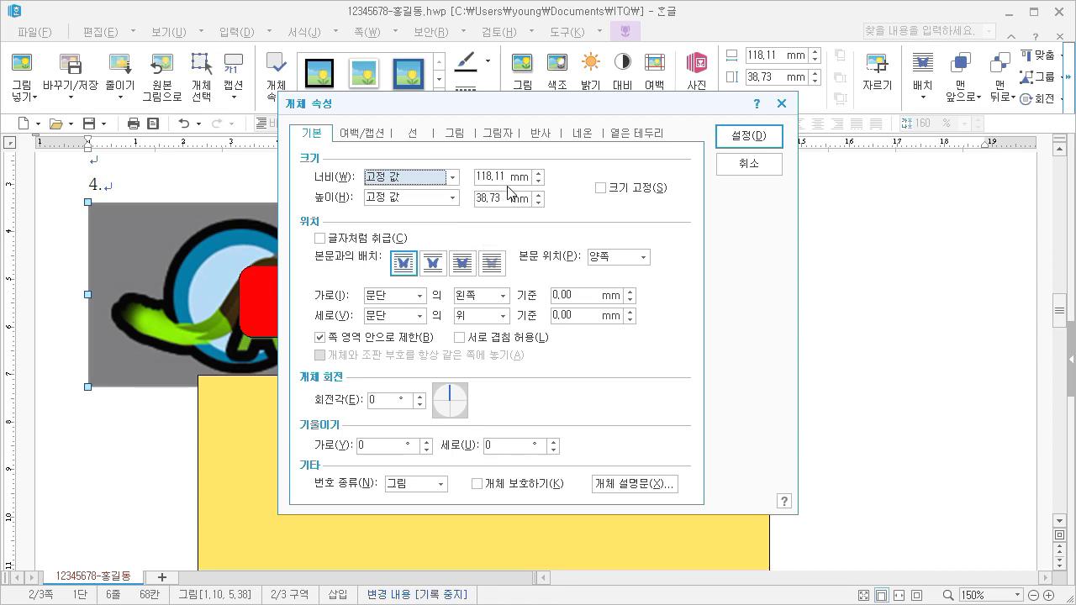
pyautogui.doubleClick(492, 178)
pyautogui.write('40')
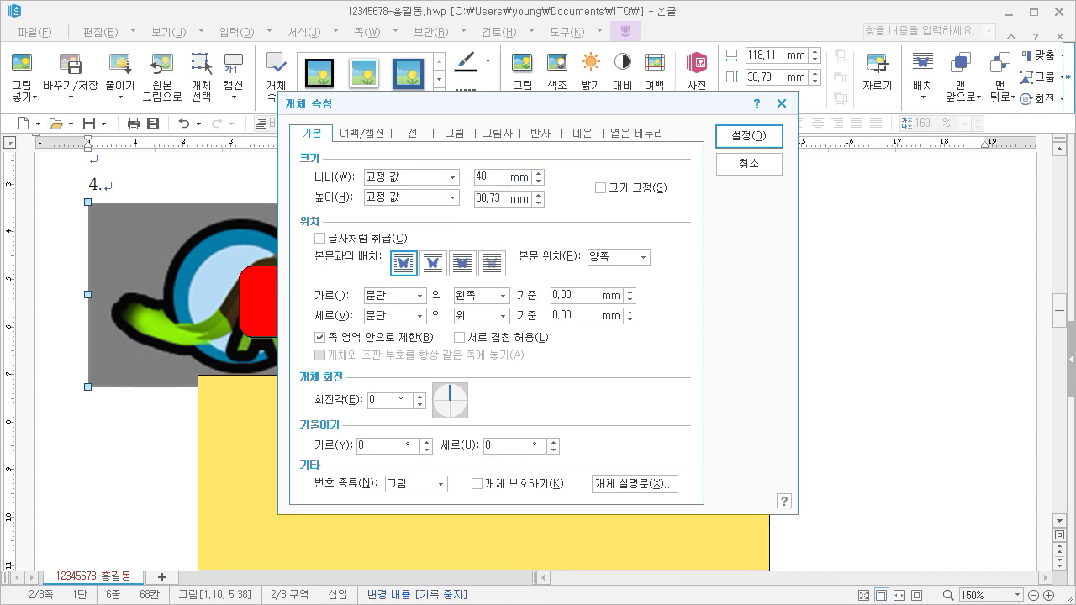
pyautogui.click(488, 200)
pyautogui.write('30')
pyautogui.click(646, 193)
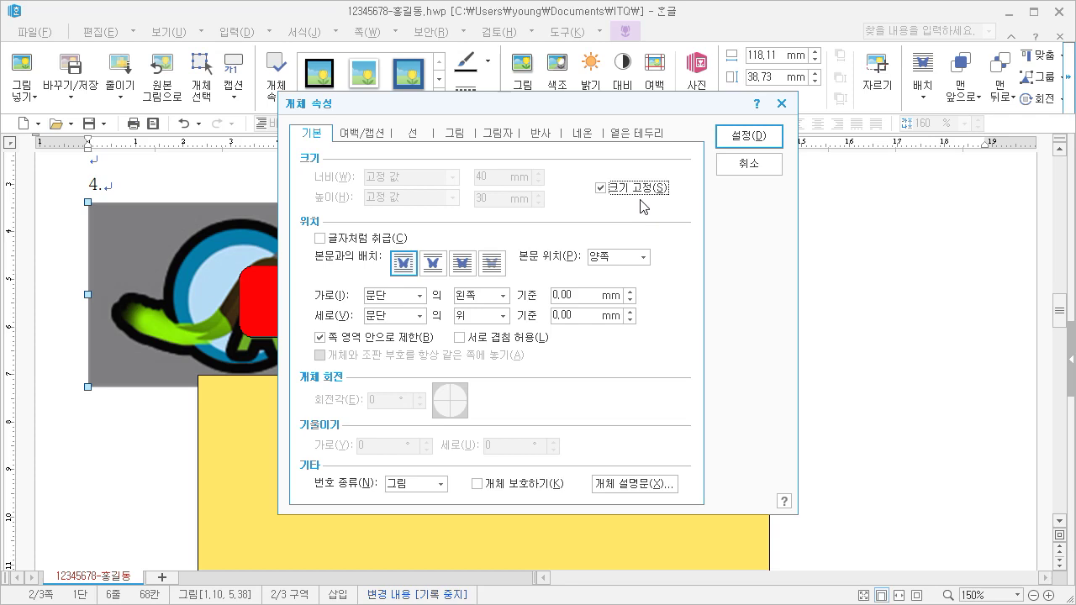
# Step: Place the logo picture in front of the text and apply the 회색조 (grayscale) picture effect
pyautogui.moveTo(373, 104); pyautogui.dragTo(631, 95)
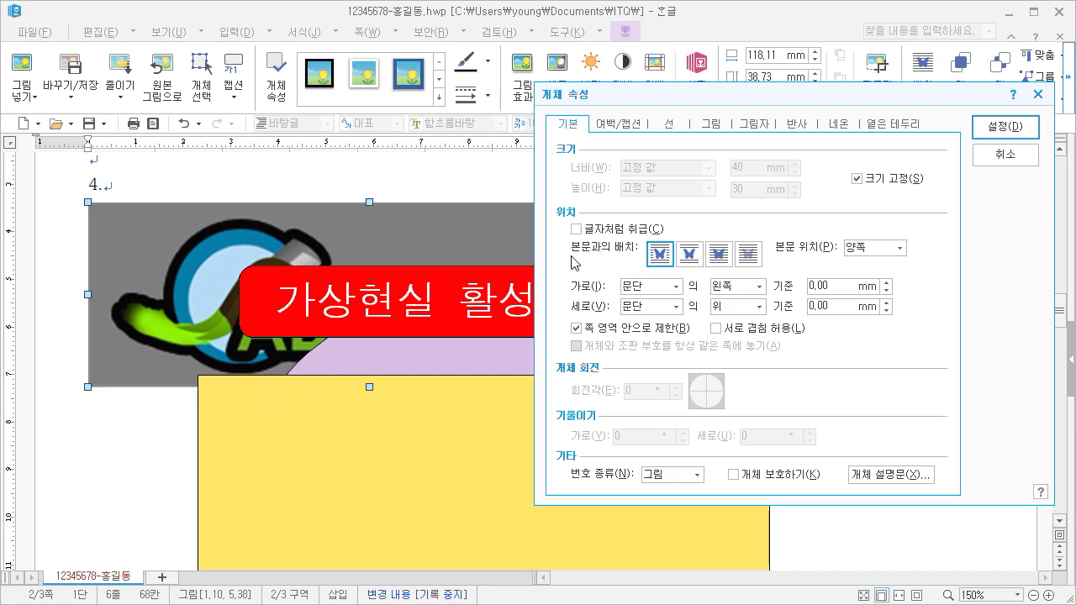
pyautogui.click(717, 259)
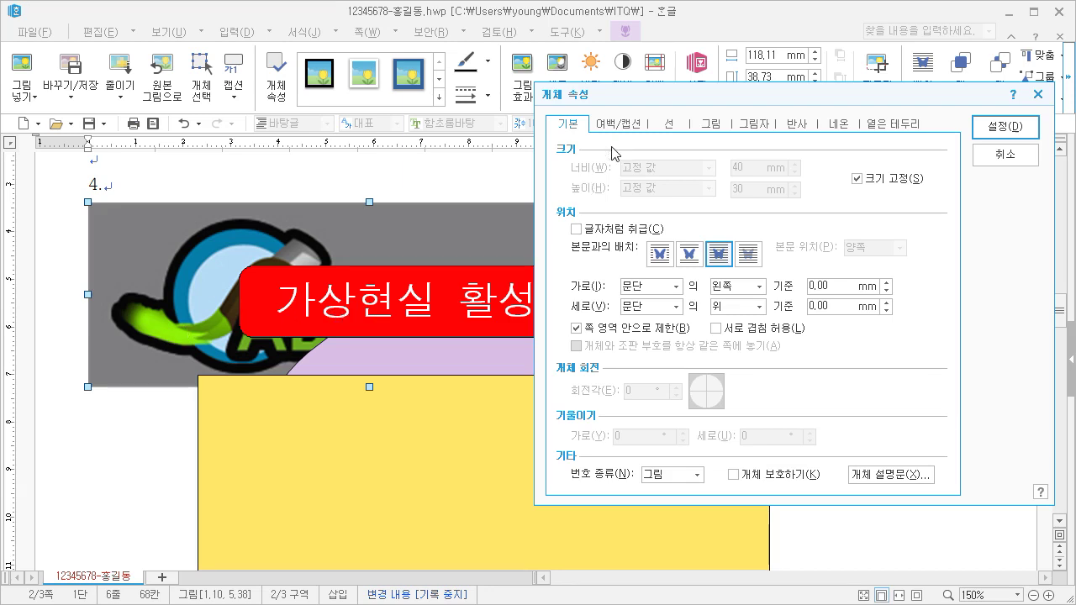
pyautogui.click(712, 126)
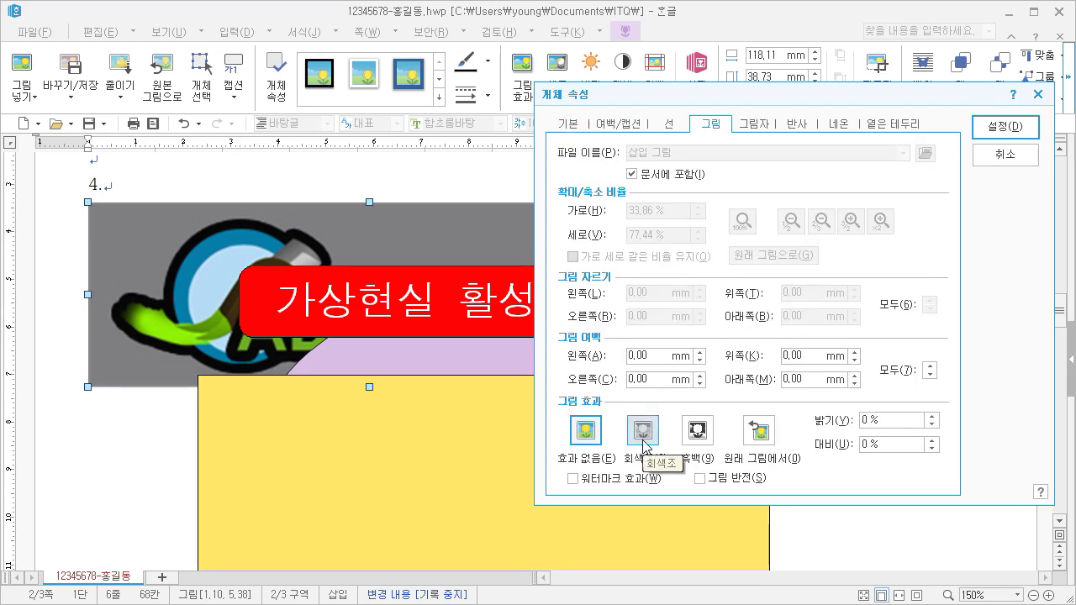
pyautogui.click(644, 436)
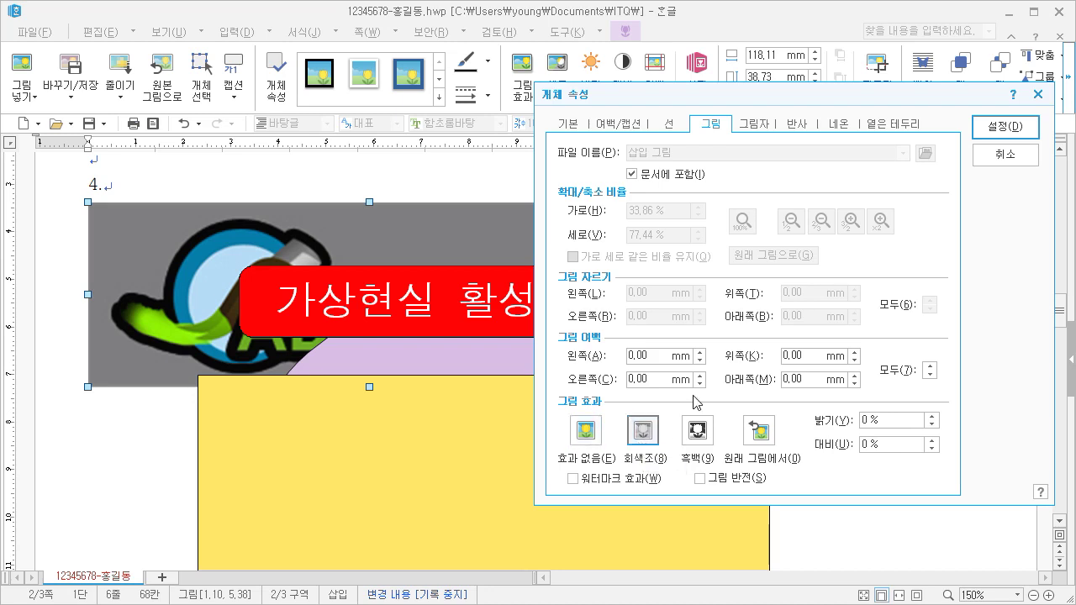
pyautogui.click(995, 129)
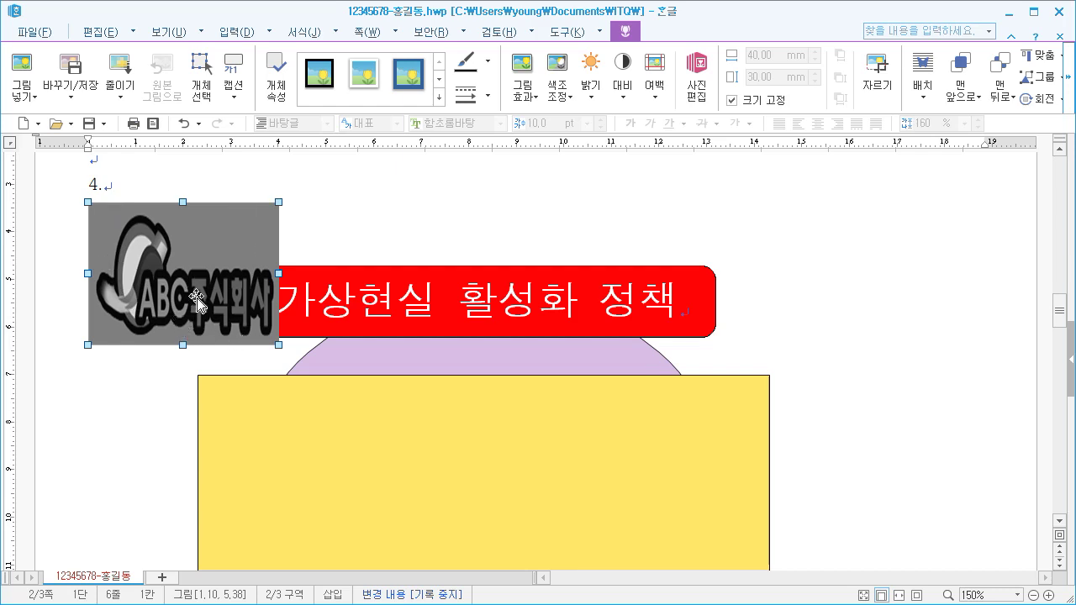
# Step: Move the logo picture onto the left half of the yellow rectangle, about midway between its upper and lower edges
pyautogui.scroll(-2, 191, 300)
pyautogui.moveTo(178, 211); pyautogui.dragTo(316, 429)
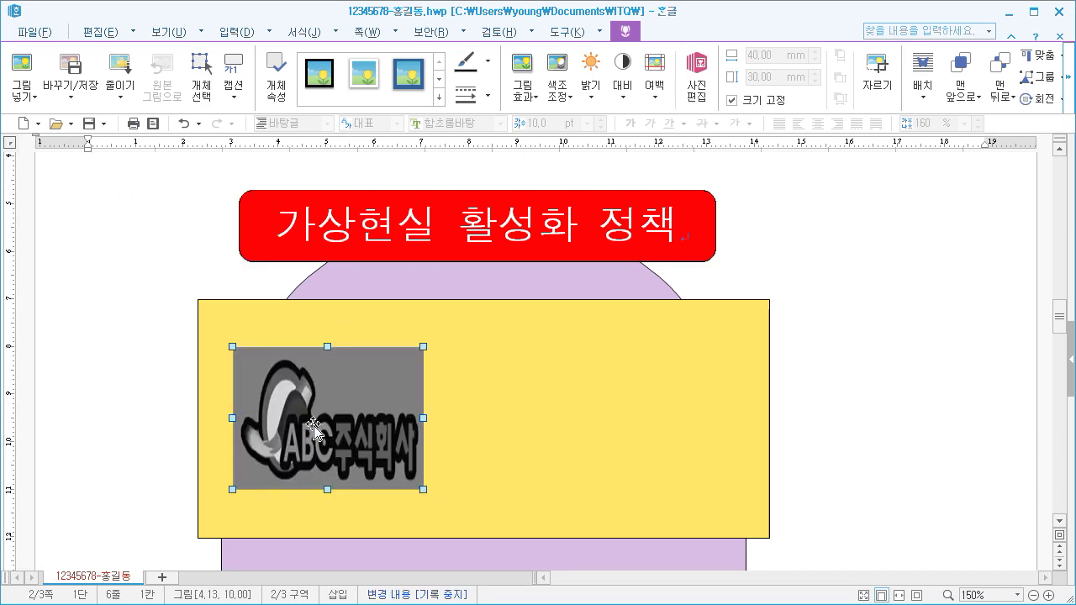
pyautogui.moveTo(309, 420); pyautogui.dragTo(309, 410)
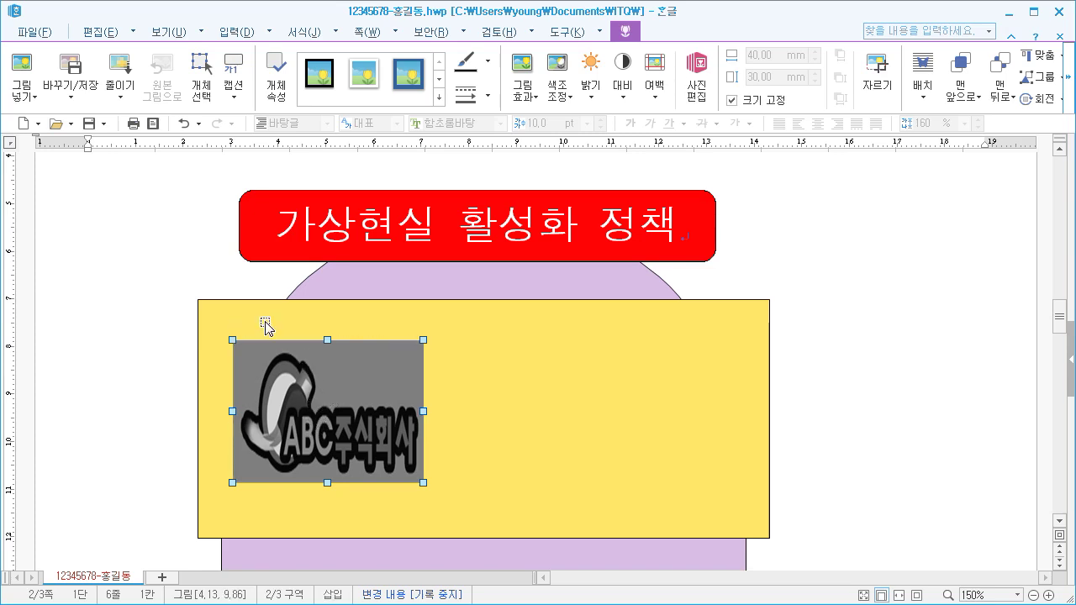
pyautogui.click(205, 345)
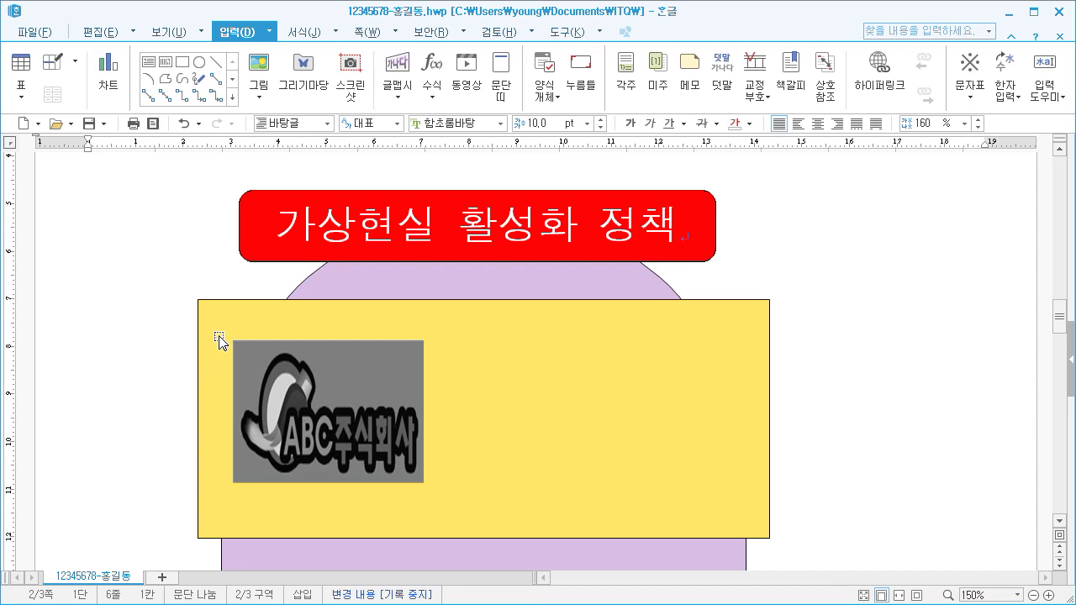
# Step: Start a new 글맵시 (WordArt) object without a preset style and enter the text "국가전략프로젝트"
pyautogui.click(398, 91)
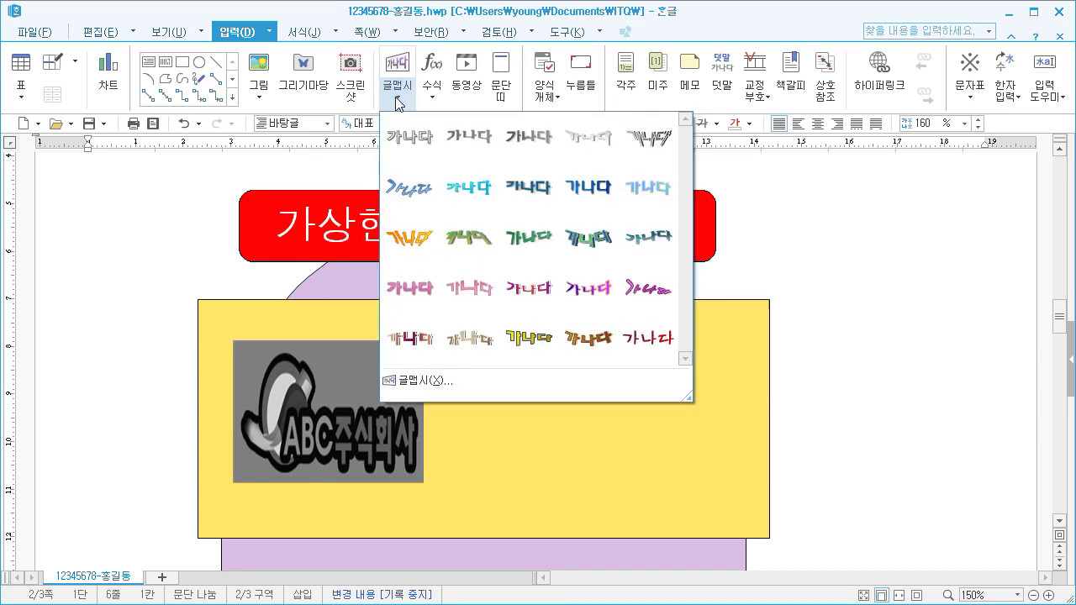
pyautogui.click(432, 383)
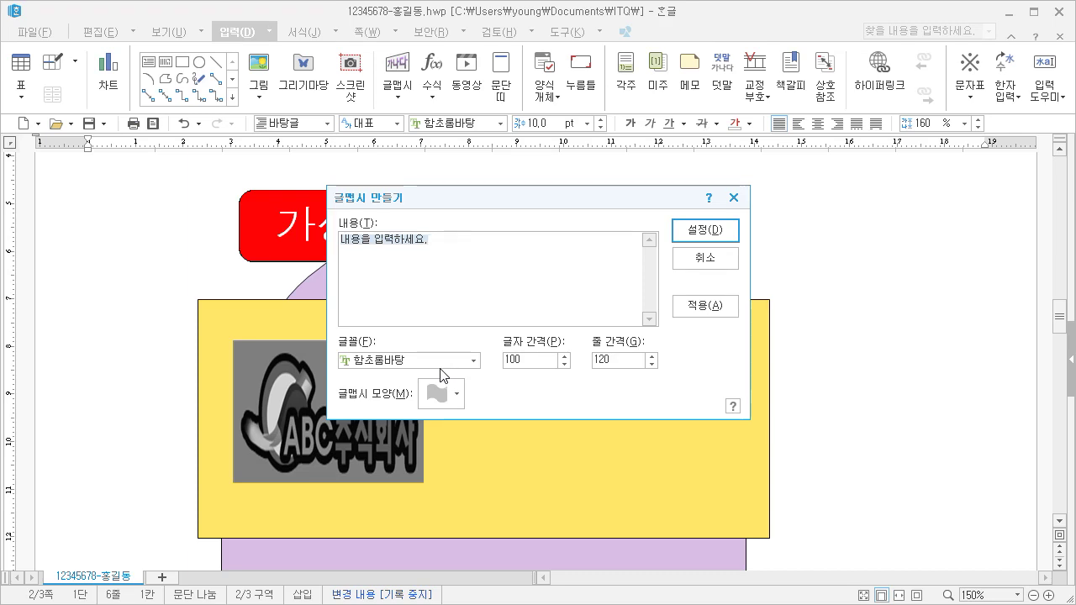
pyautogui.write('국제')
pyautogui.write('전략프로젝ㅌ')
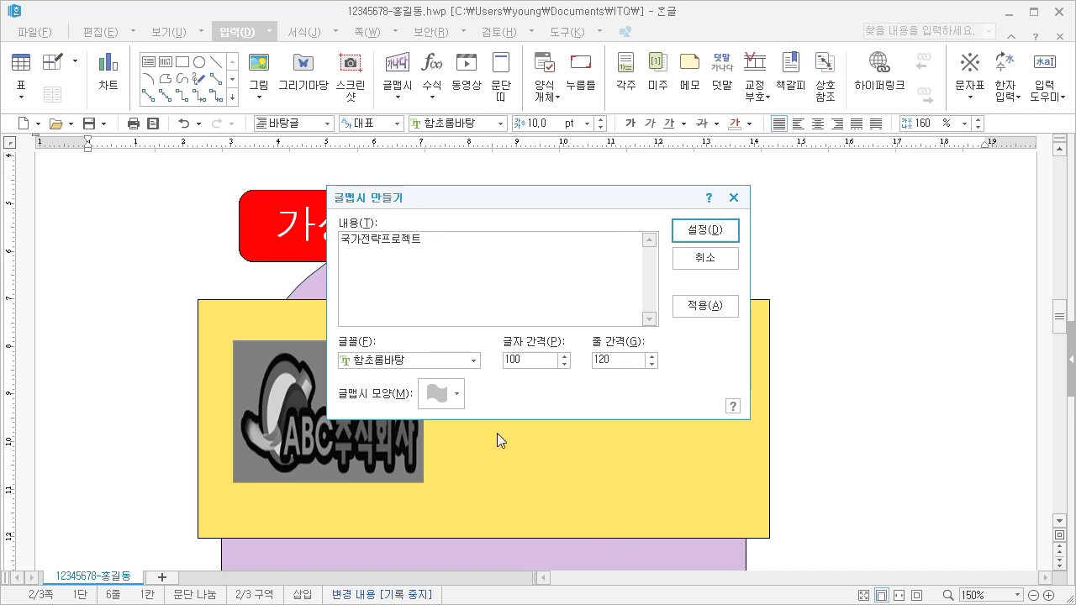
# Step: Give the WordArt the 궁서 font and the upward-pointing chevron shape, and insert it into the document
pyautogui.click(473, 360)
pyautogui.click(475, 364)
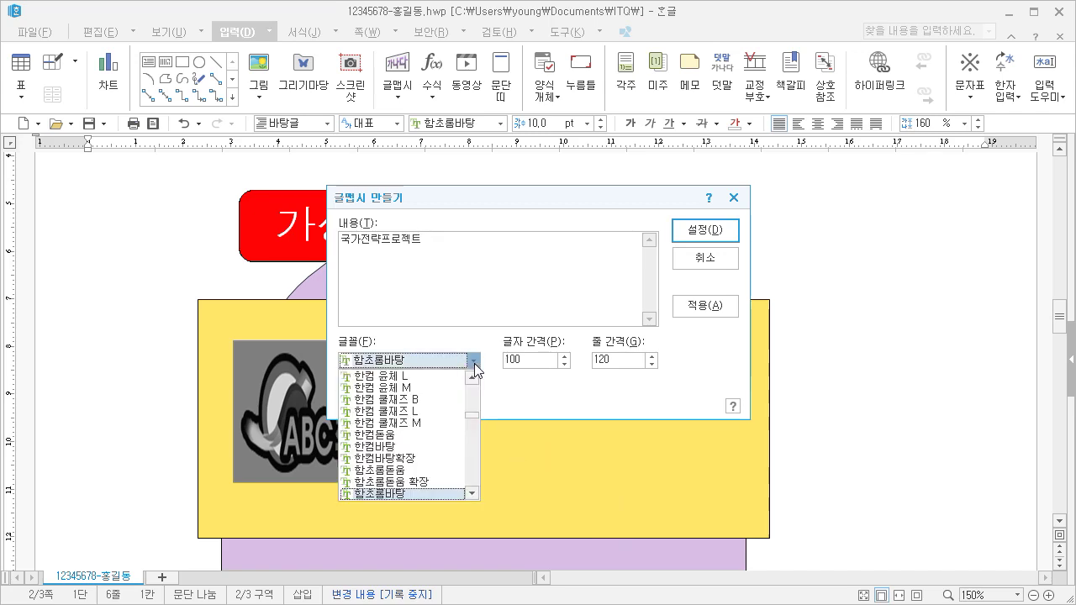
pyautogui.moveTo(473, 415); pyautogui.dragTo(460, 387)
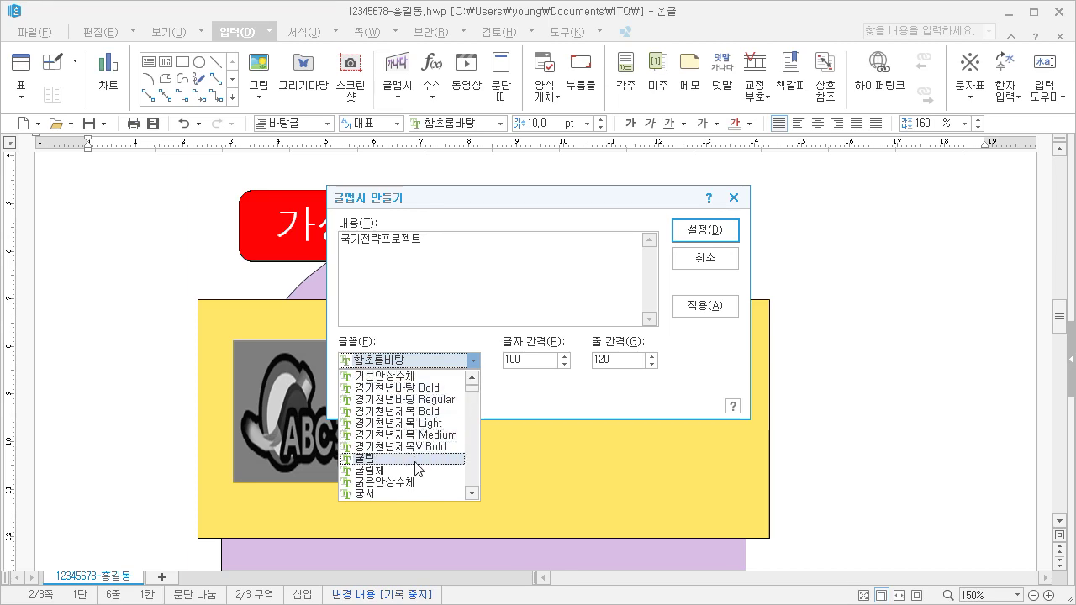
pyautogui.scroll(-3, 414, 470)
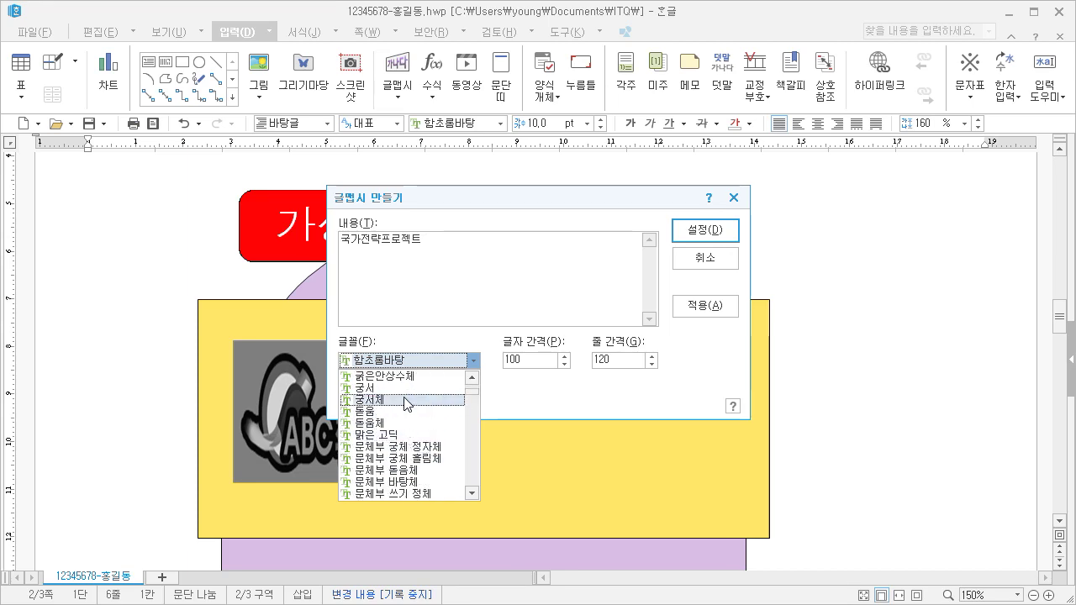
pyautogui.click(402, 388)
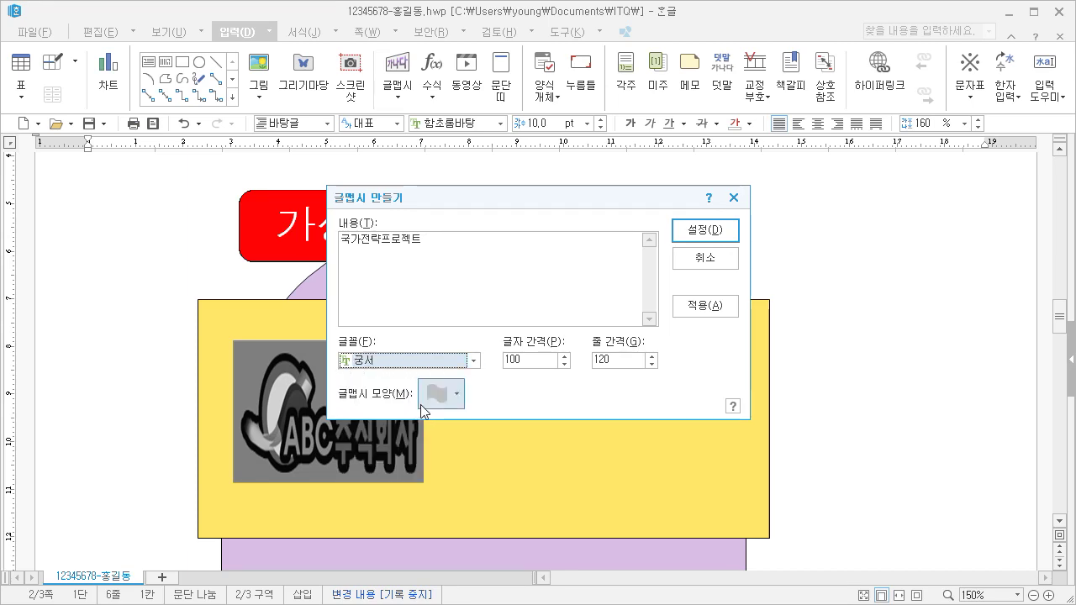
pyautogui.click(431, 397)
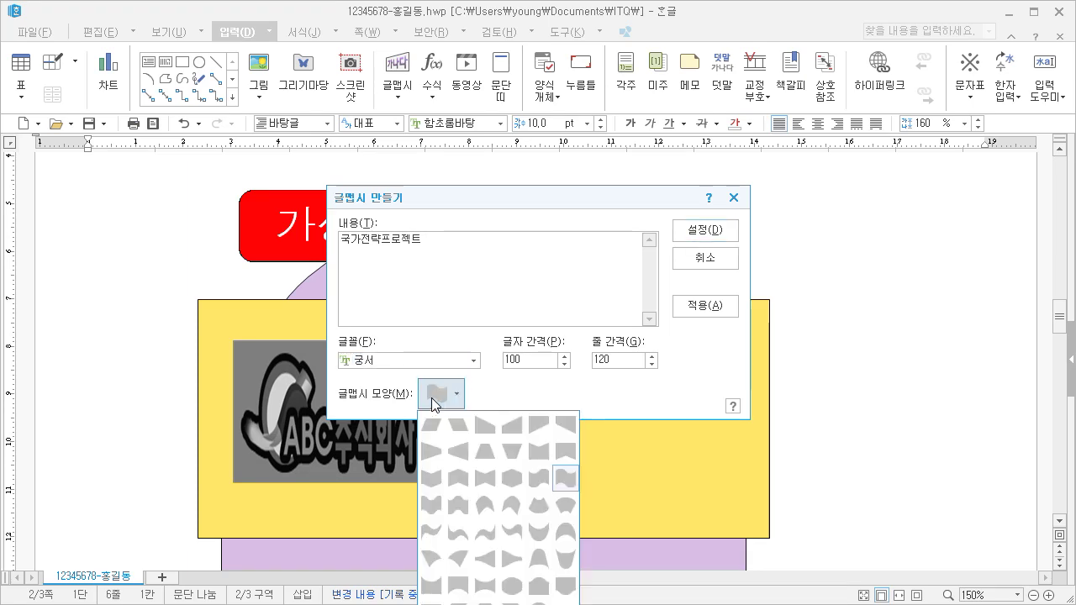
pyautogui.click(455, 483)
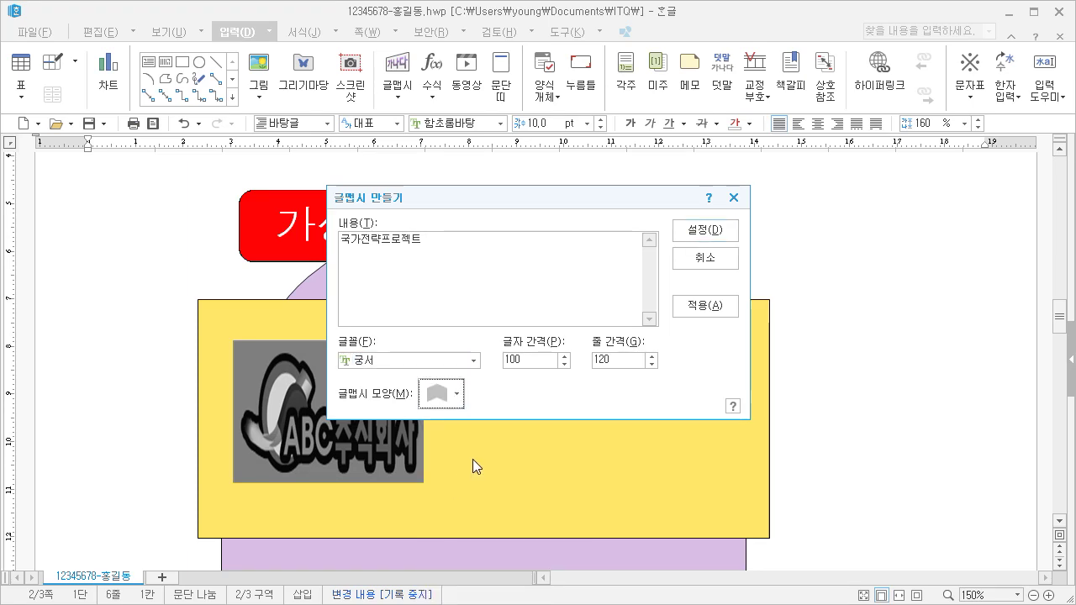
pyautogui.click(708, 238)
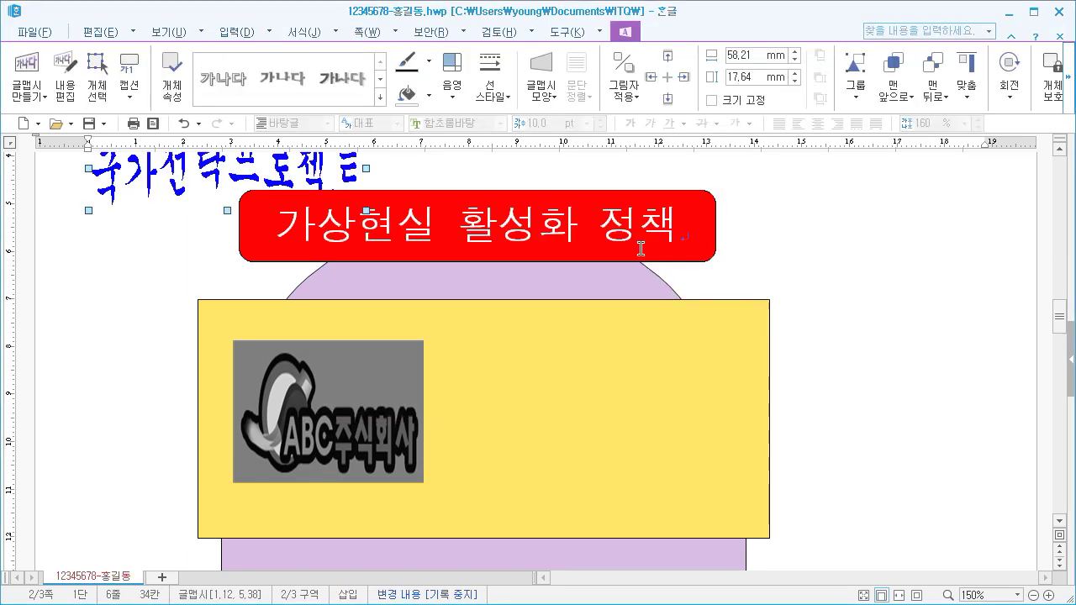
# Step: Set the WordArt's width to 65 mm and height to 30 mm, fix its size, and place it in front of the text (글 앞으로)
pyautogui.scroll(2, 623, 261)
pyautogui.scroll(-2, 504, 265)
pyautogui.scroll(1, 368, 265)
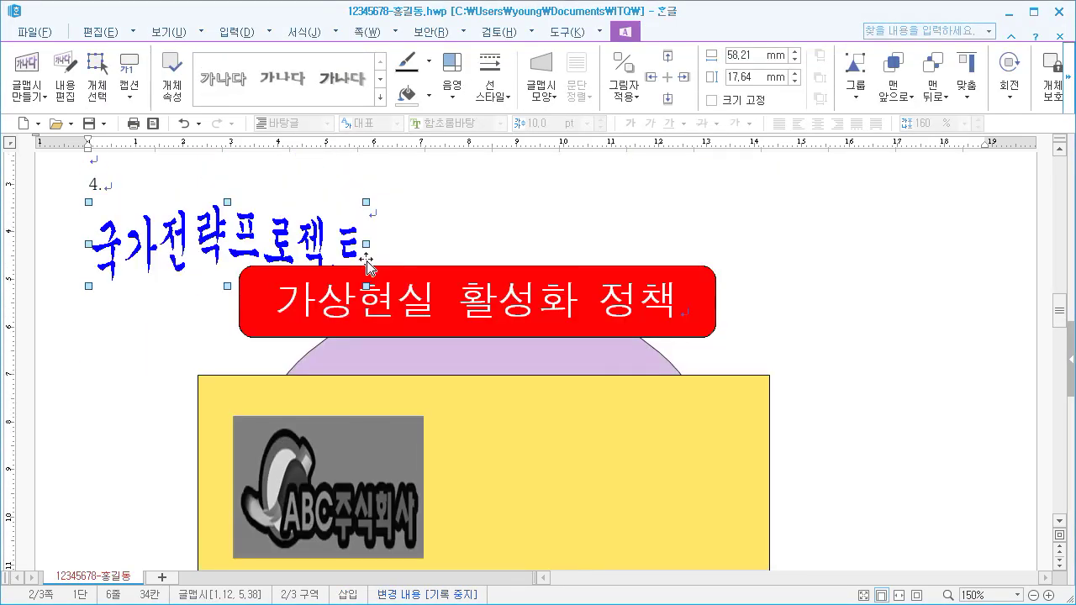
pyautogui.rightClick(180, 236)
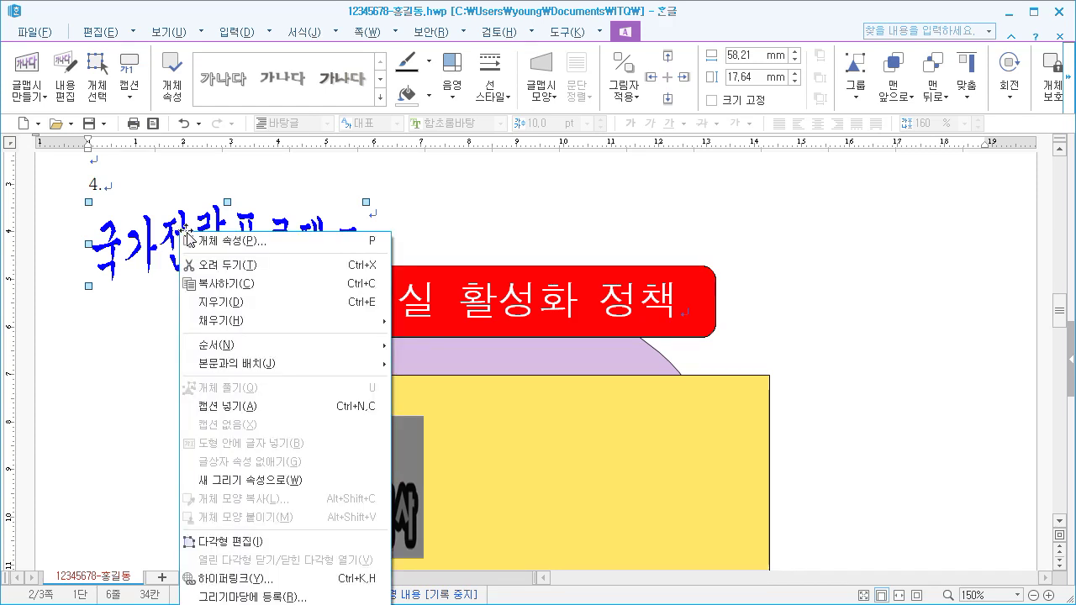
pyautogui.click(214, 244)
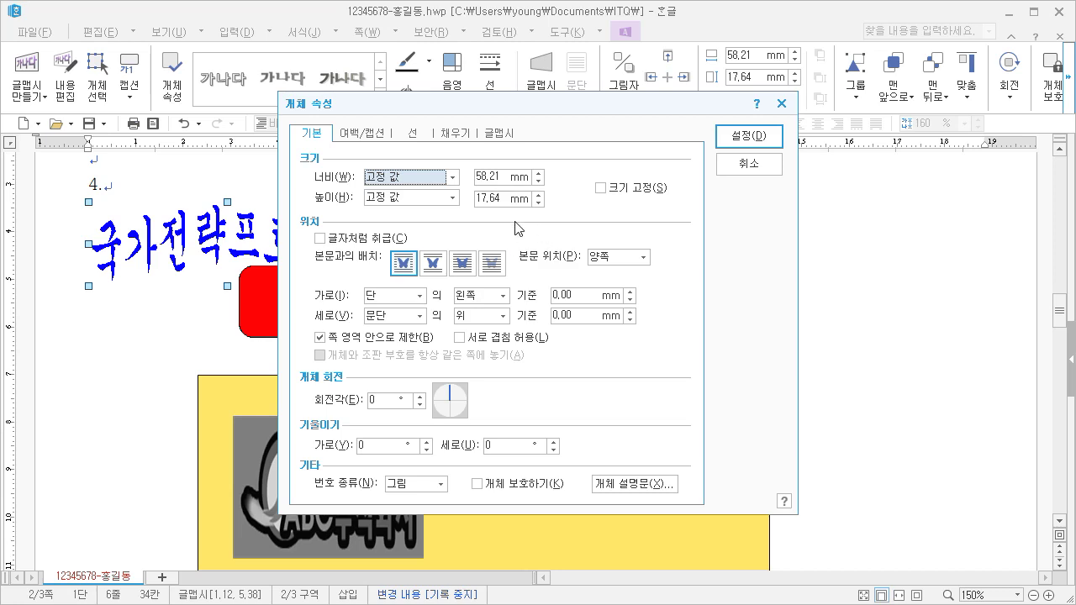
pyautogui.press('Tab')
pyautogui.write('65')
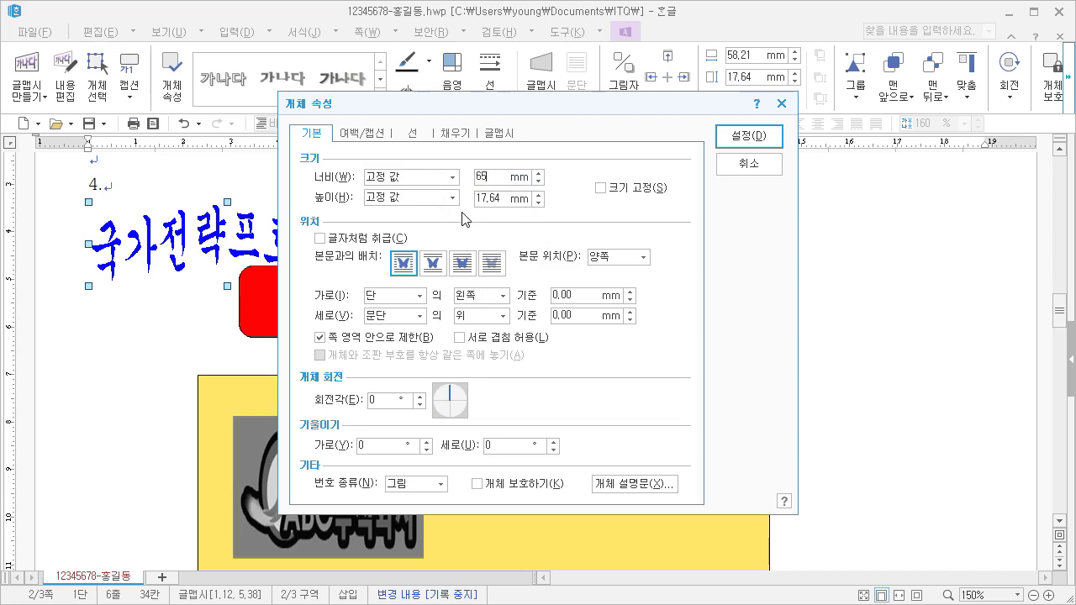
pyautogui.press('Tab')
pyautogui.write('30')
pyautogui.click(626, 192)
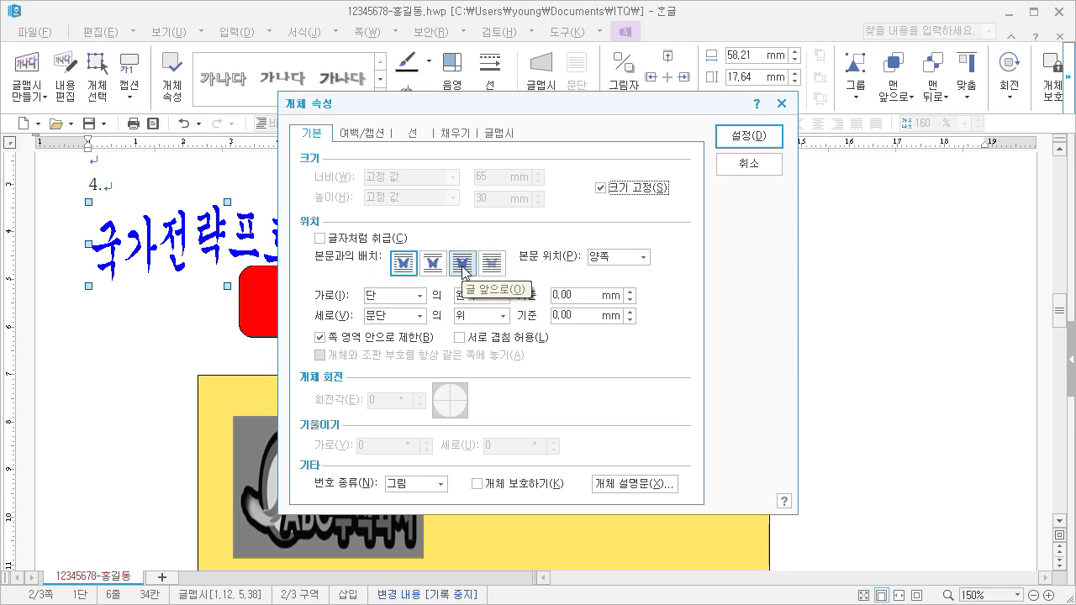
pyautogui.click(463, 266)
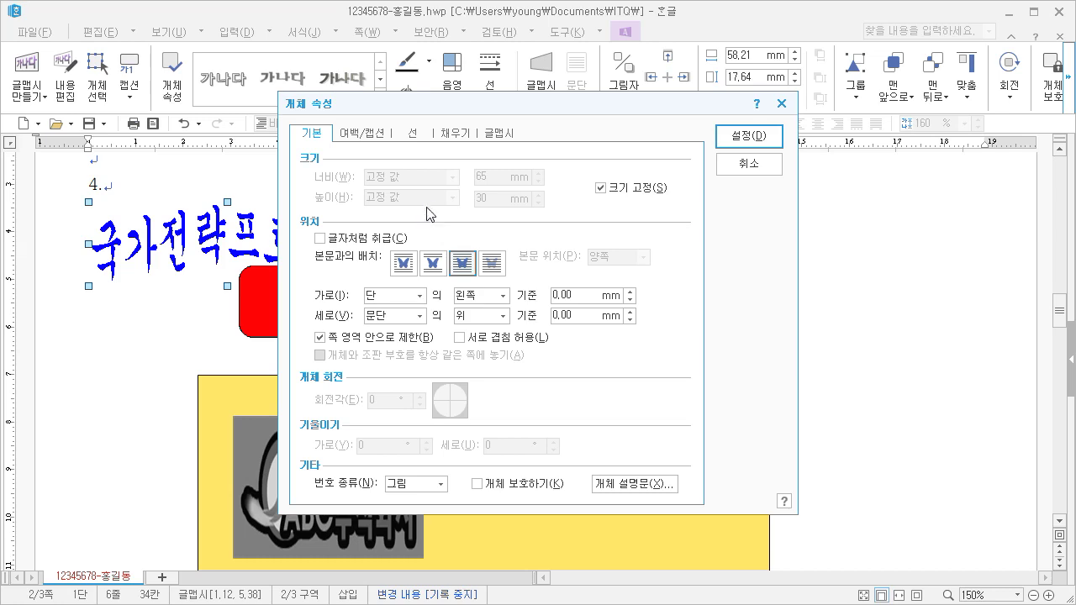
# Step: Apply the WordArt's properties and move it onto the right half of the yellow rectangle, beside the logo picture
pyautogui.moveTo(422, 104); pyautogui.dragTo(512, 106)
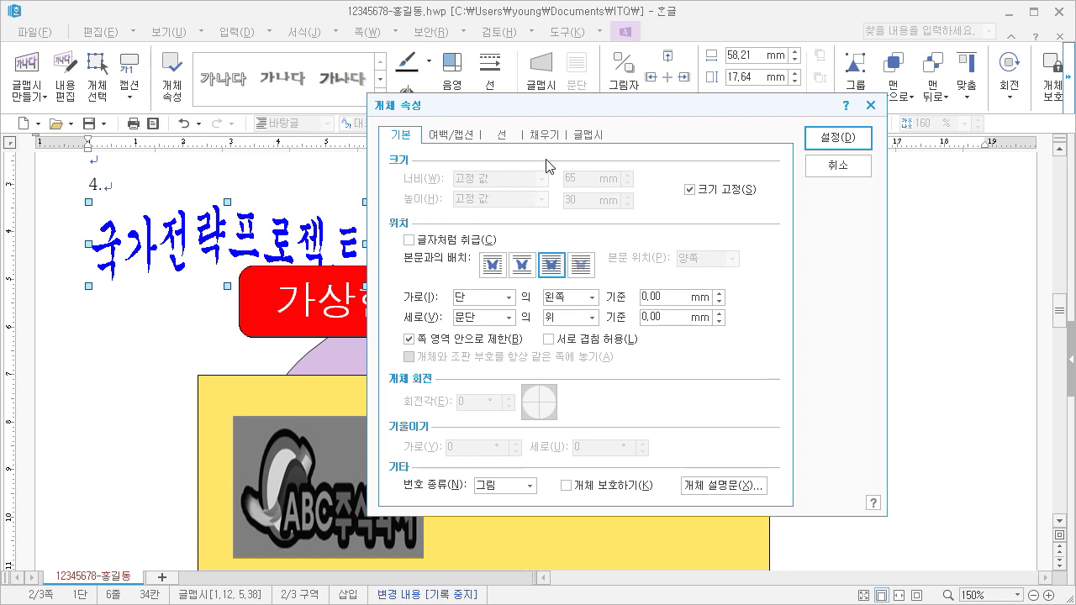
pyautogui.click(842, 140)
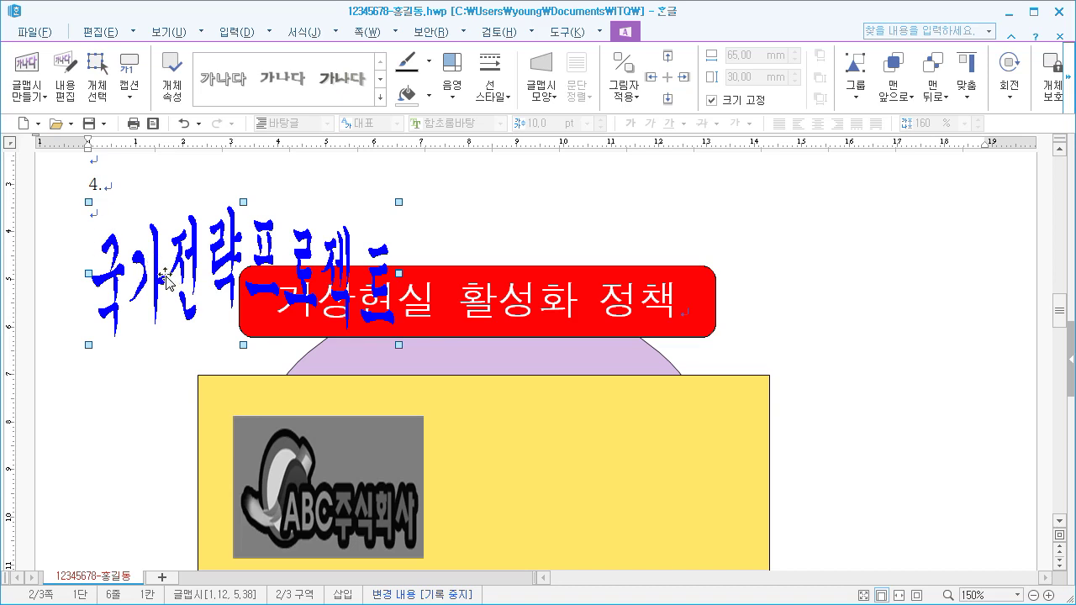
pyautogui.scroll(-3, 161, 270)
pyautogui.moveTo(155, 206); pyautogui.dragTo(505, 415)
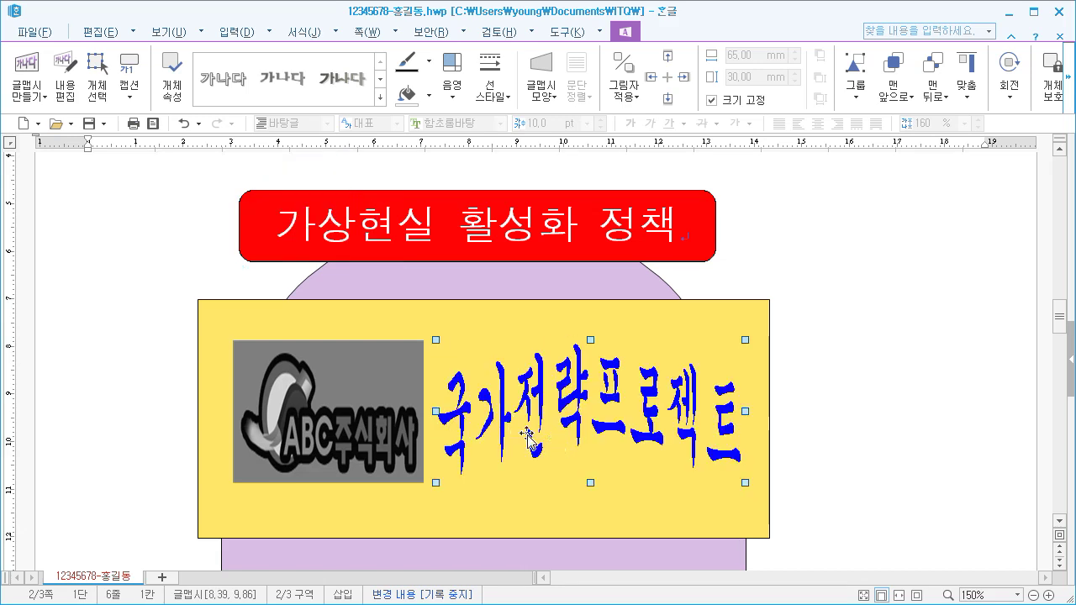
pyautogui.press('Escape')
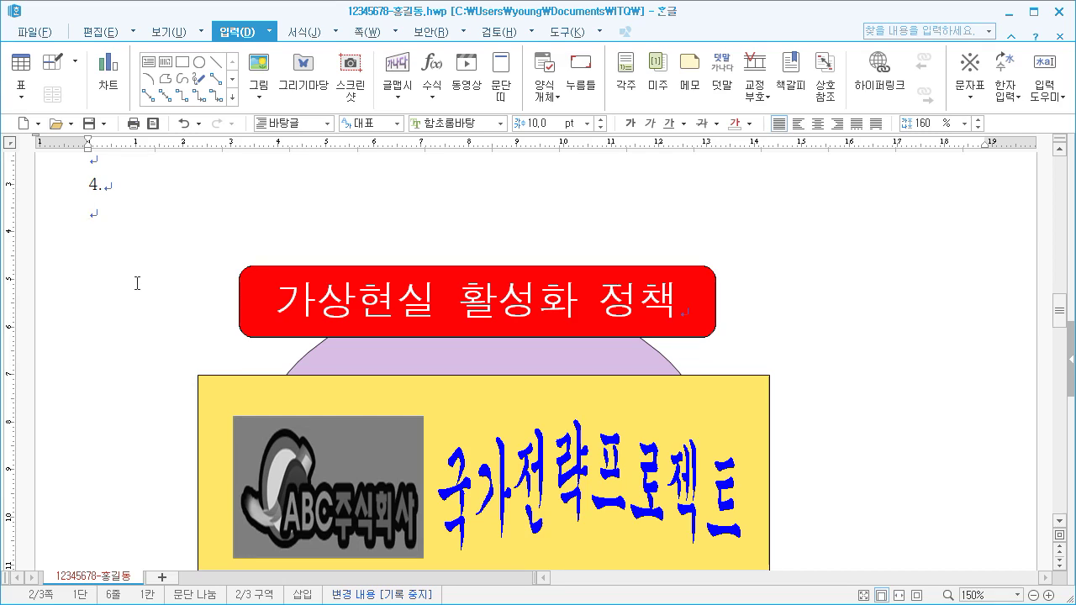
# Step: Draw a small rectangle near the purple shape's upper-left area, below the yellow rectangle, and fix its size at 15 mm wide by 10 mm high
pyautogui.scroll(-5, 142, 204)
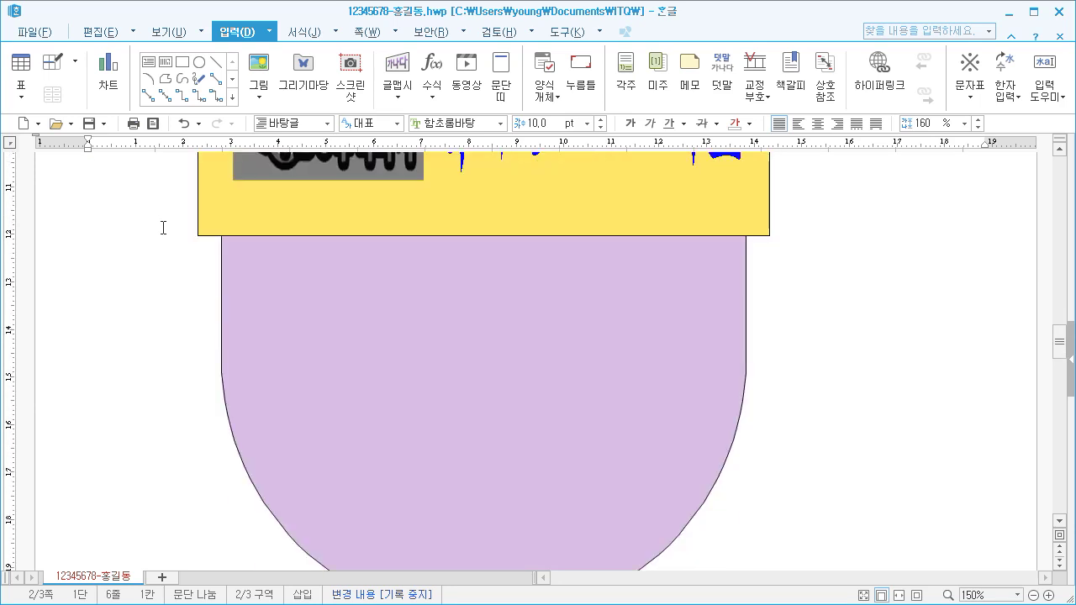
pyautogui.click(184, 64)
pyautogui.moveTo(255, 264); pyautogui.dragTo(316, 299)
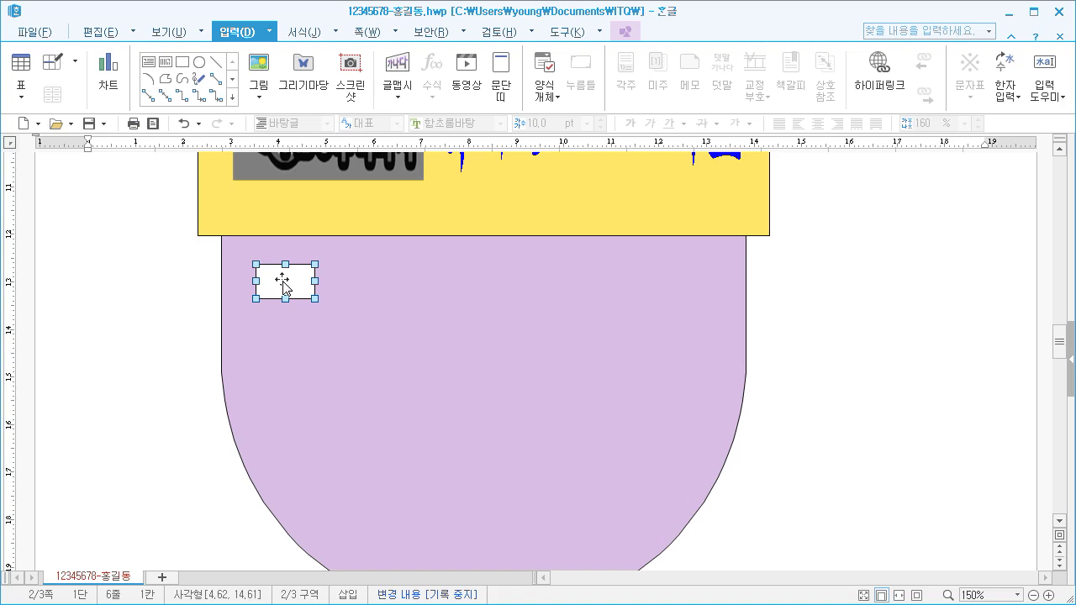
pyautogui.rightClick(282, 282)
pyautogui.click(326, 290)
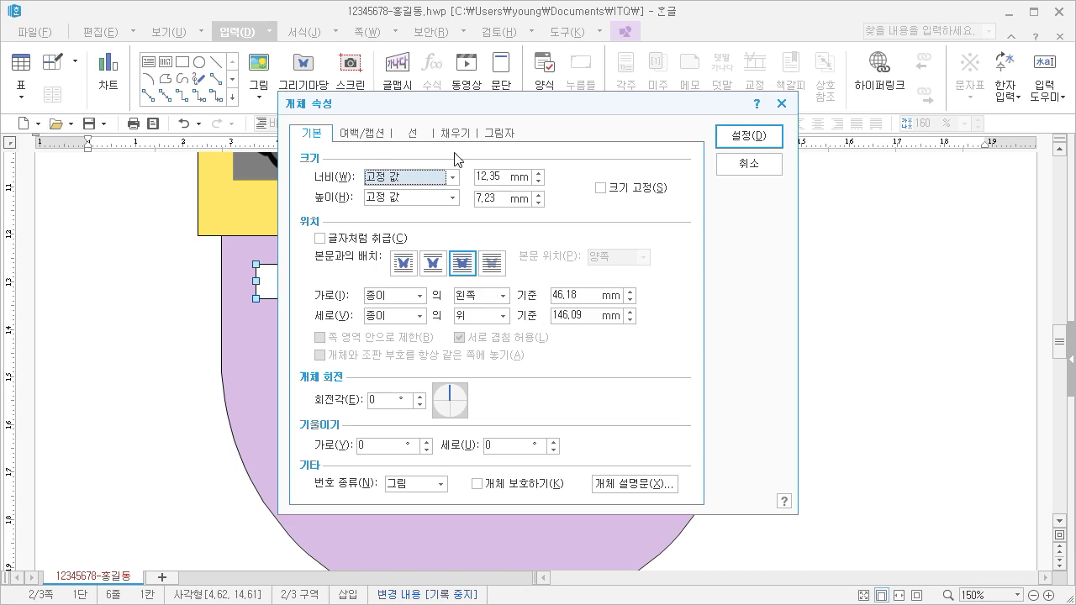
pyautogui.doubleClick(500, 176)
pyautogui.write('15')
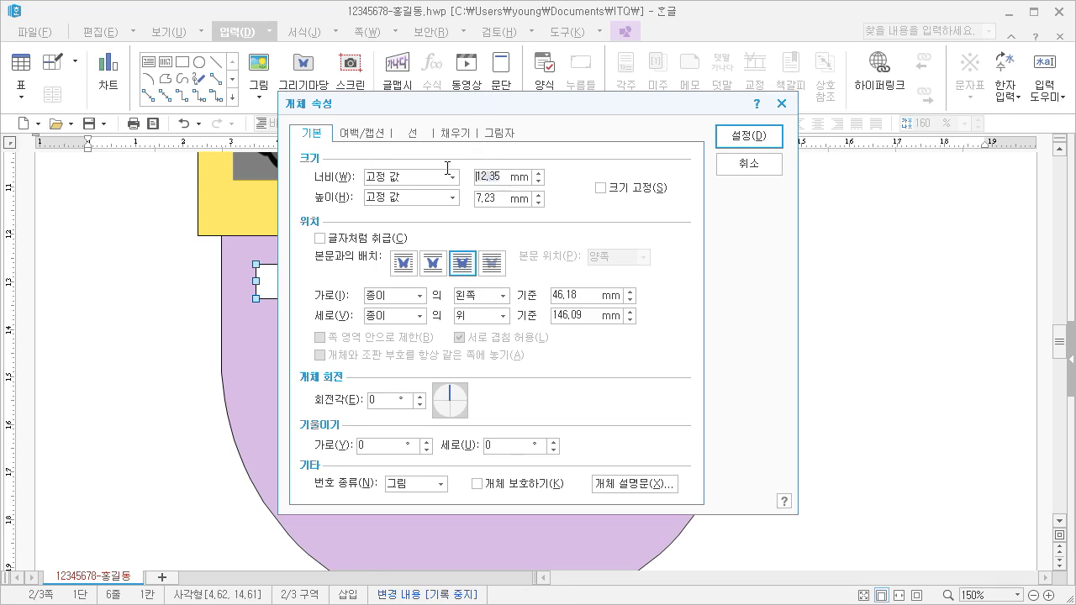
pyautogui.click(496, 200)
pyautogui.write('10')
pyautogui.click(600, 187)
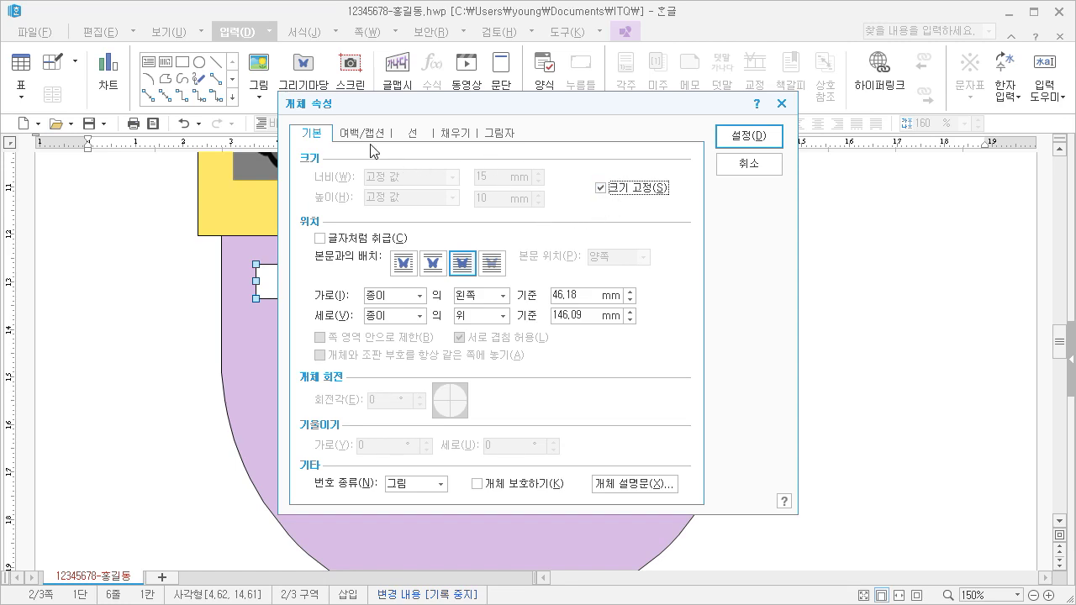
# Step: Give the small rectangle semicircular corners (반원) and a light orange fill, and apply the properties
pyautogui.click(413, 133)
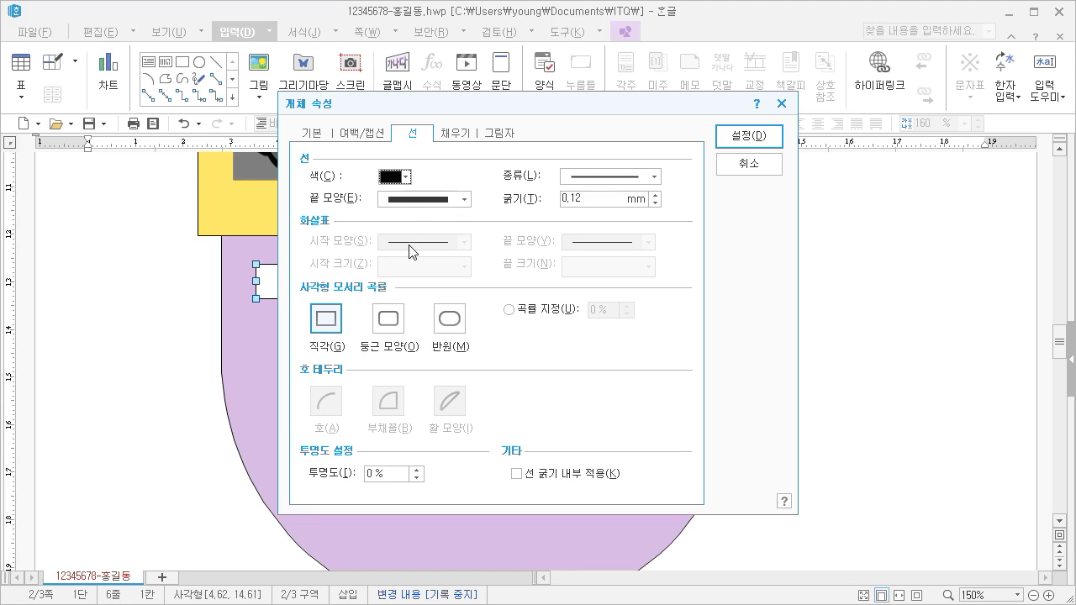
pyautogui.click(452, 324)
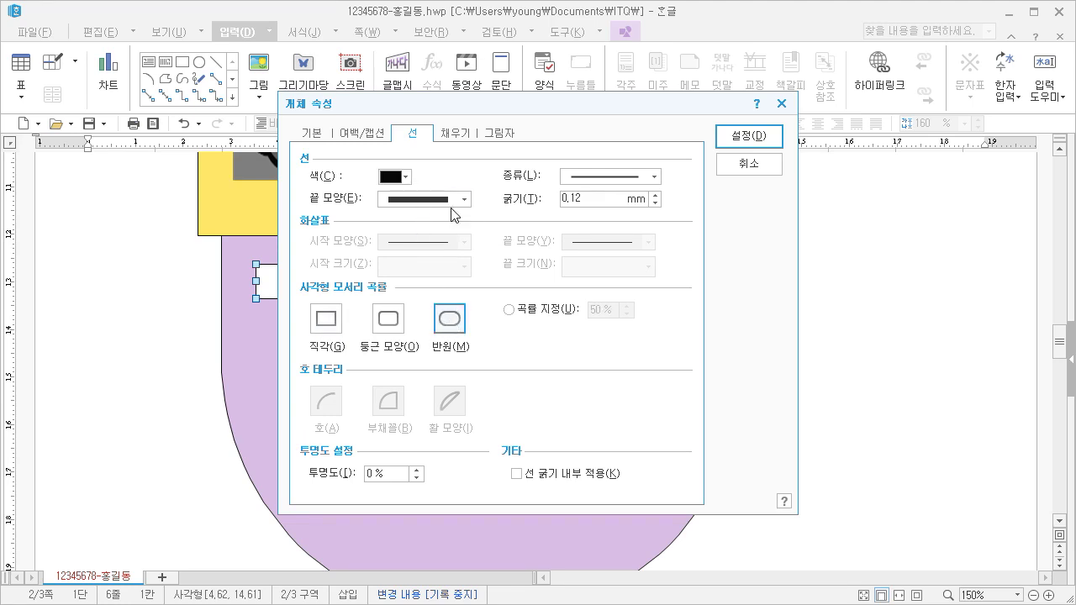
pyautogui.click(454, 137)
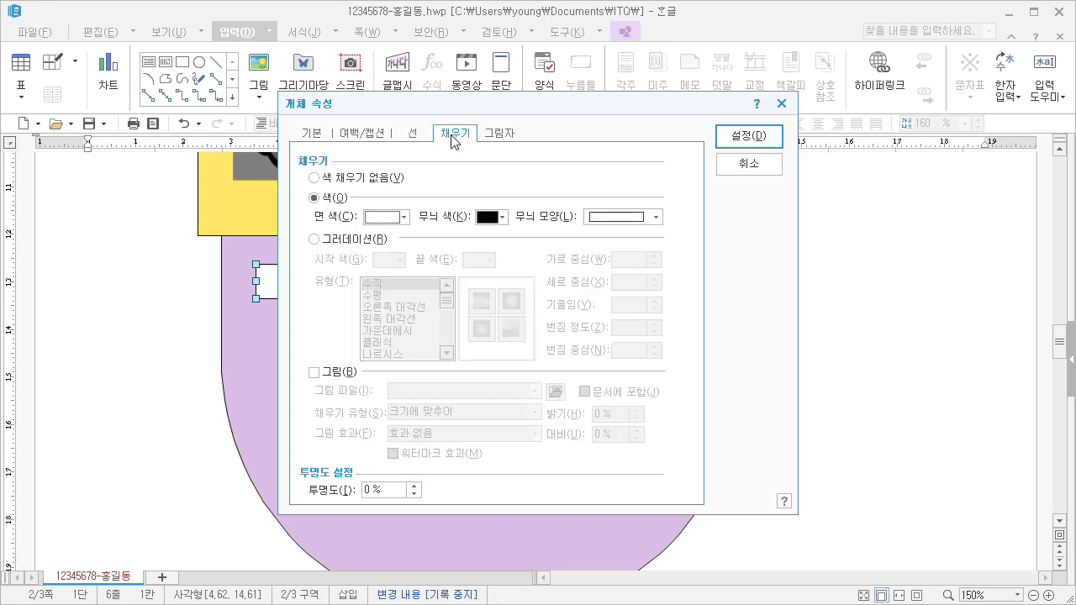
pyautogui.click(391, 218)
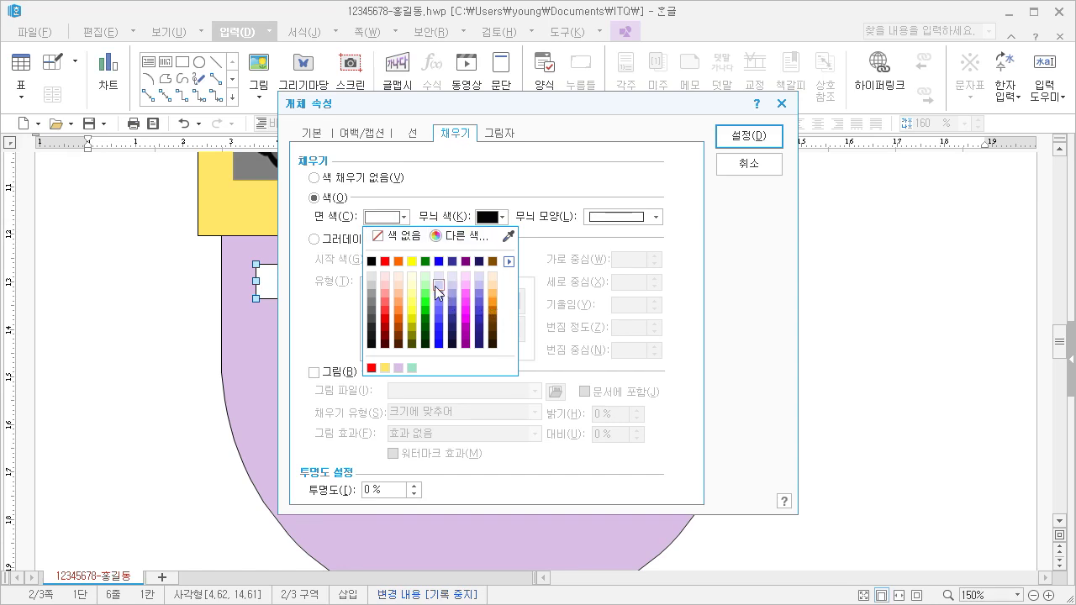
pyautogui.click(492, 286)
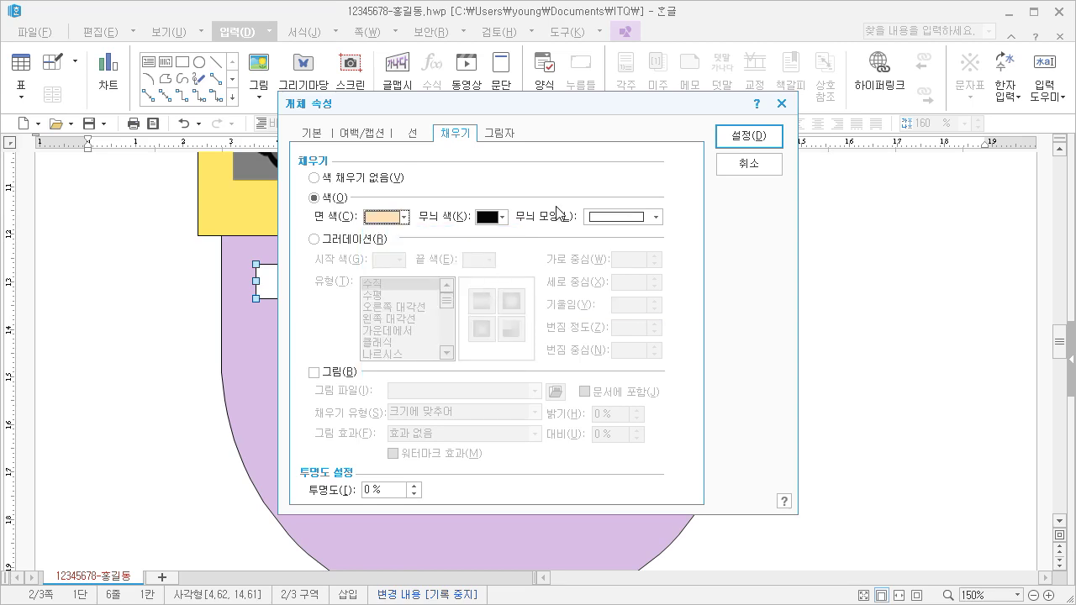
pyautogui.click(738, 140)
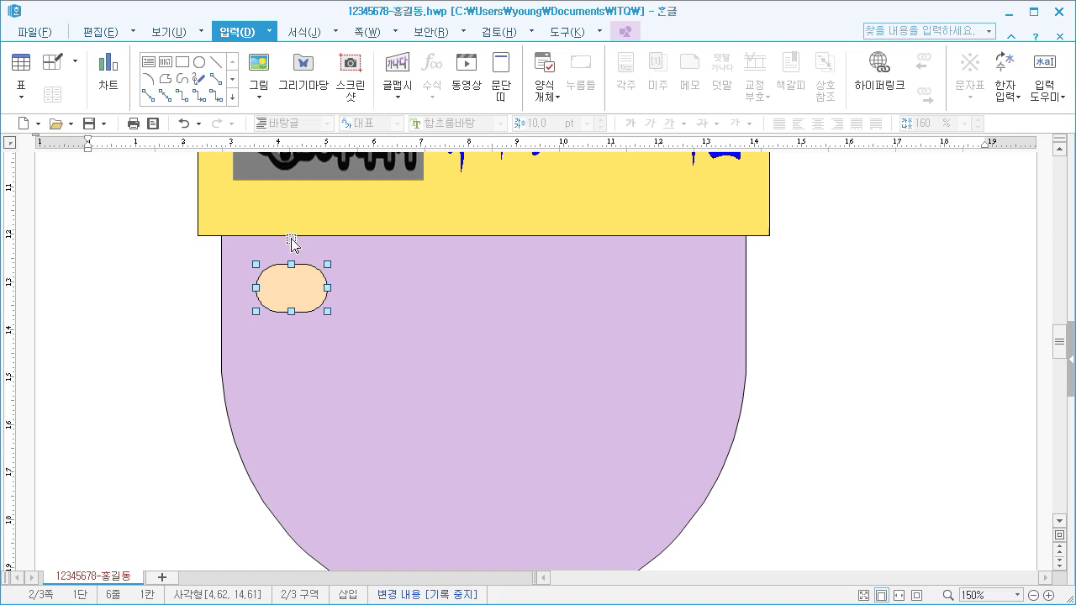
# Step: Draw a text box over the upper-left part of the orange shape and fix its size at 10 mm wide by 12 mm high
pyautogui.click(149, 62)
pyautogui.moveTo(244, 251); pyautogui.dragTo(296, 295)
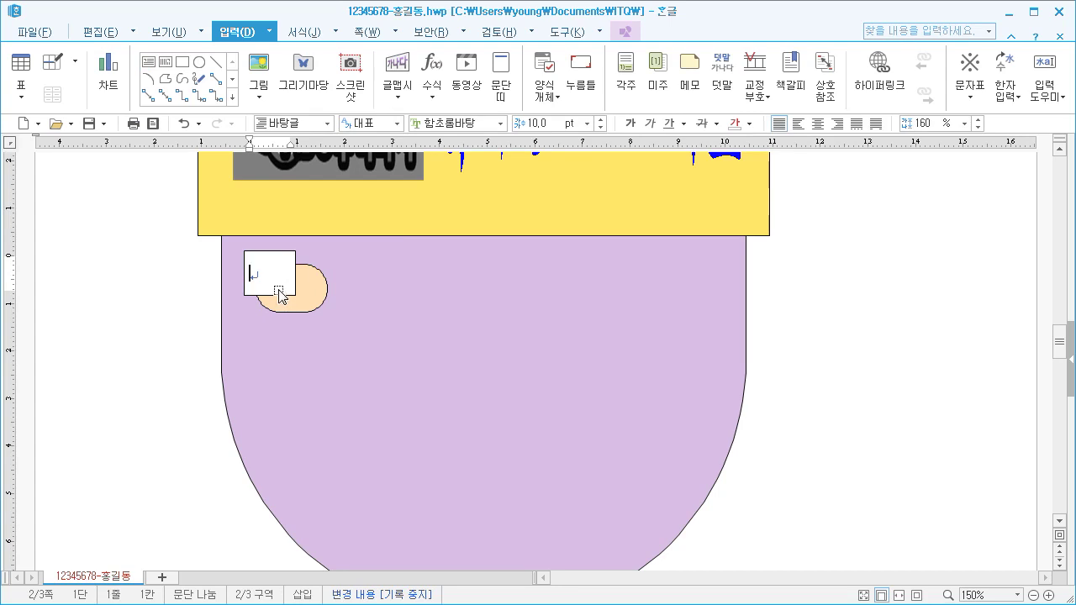
pyautogui.press('Escape')
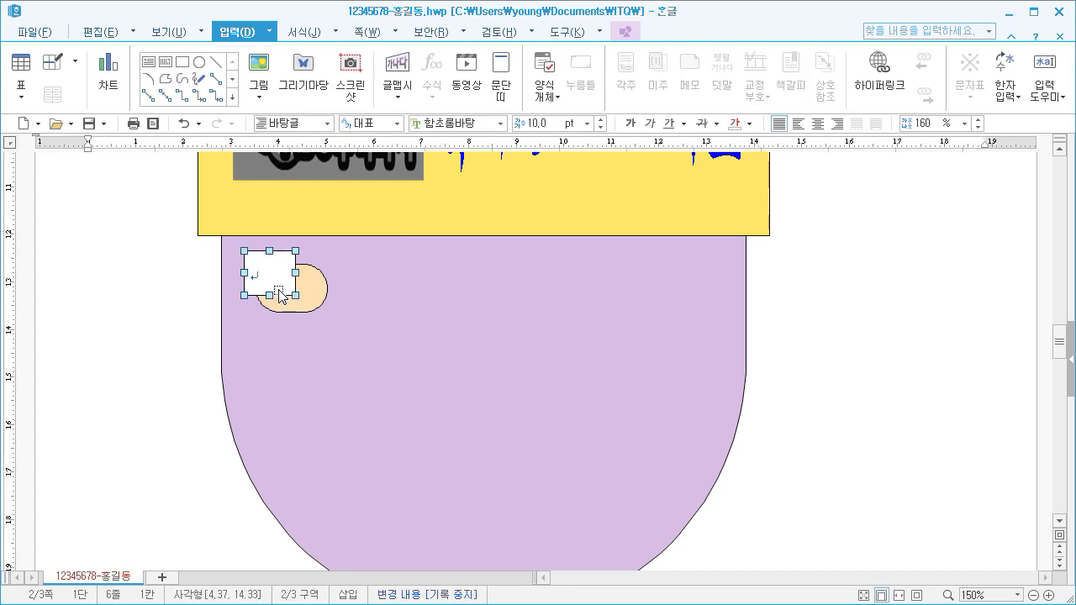
pyautogui.rightClick(280, 296)
pyautogui.click(318, 304)
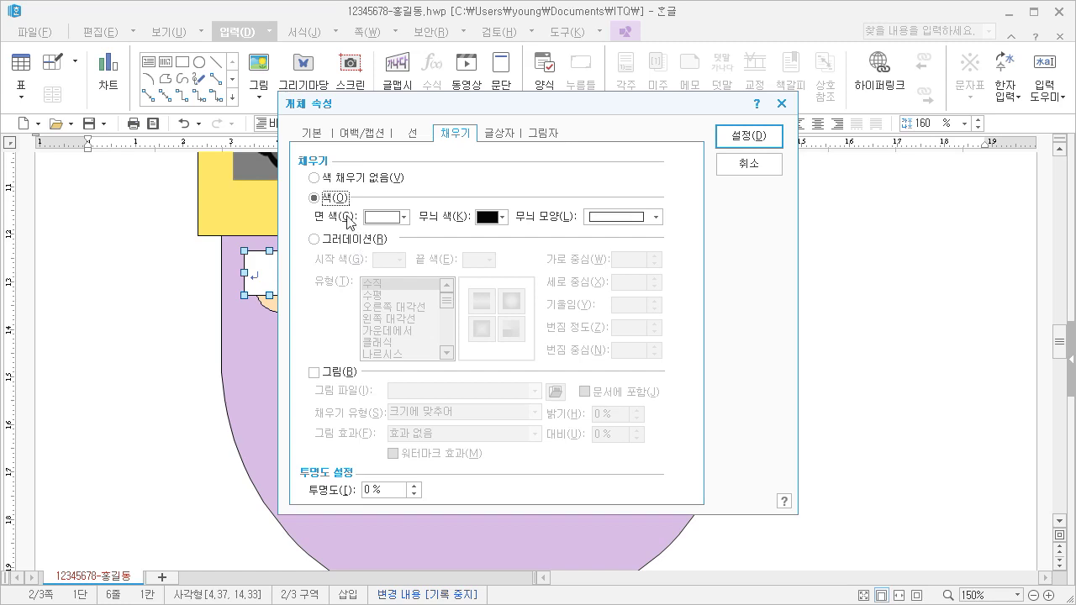
pyautogui.click(313, 133)
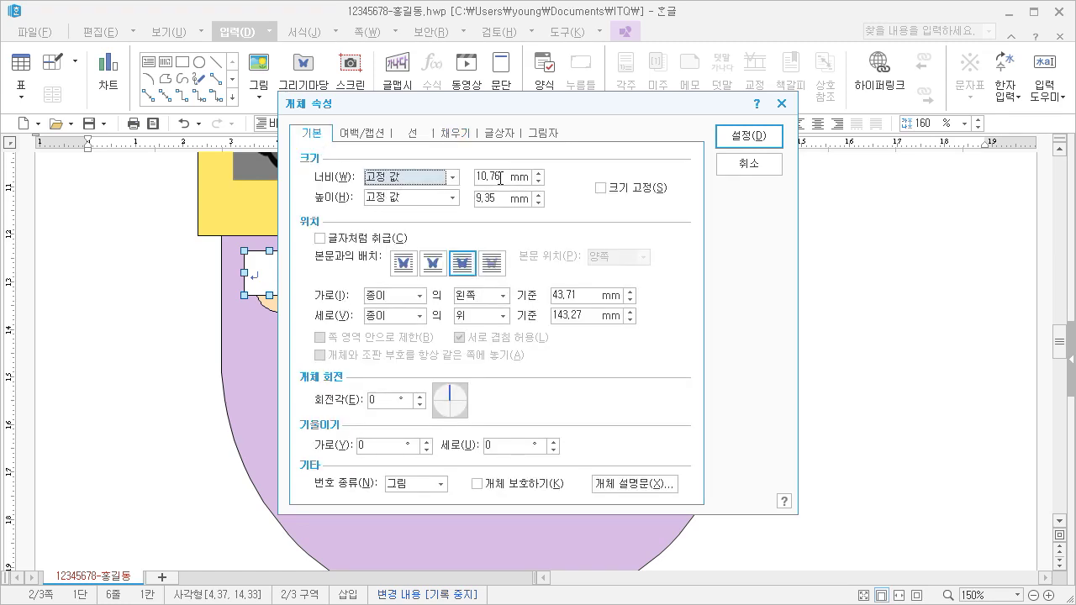
pyautogui.moveTo(501, 178); pyautogui.dragTo(463, 185)
pyautogui.write('10')
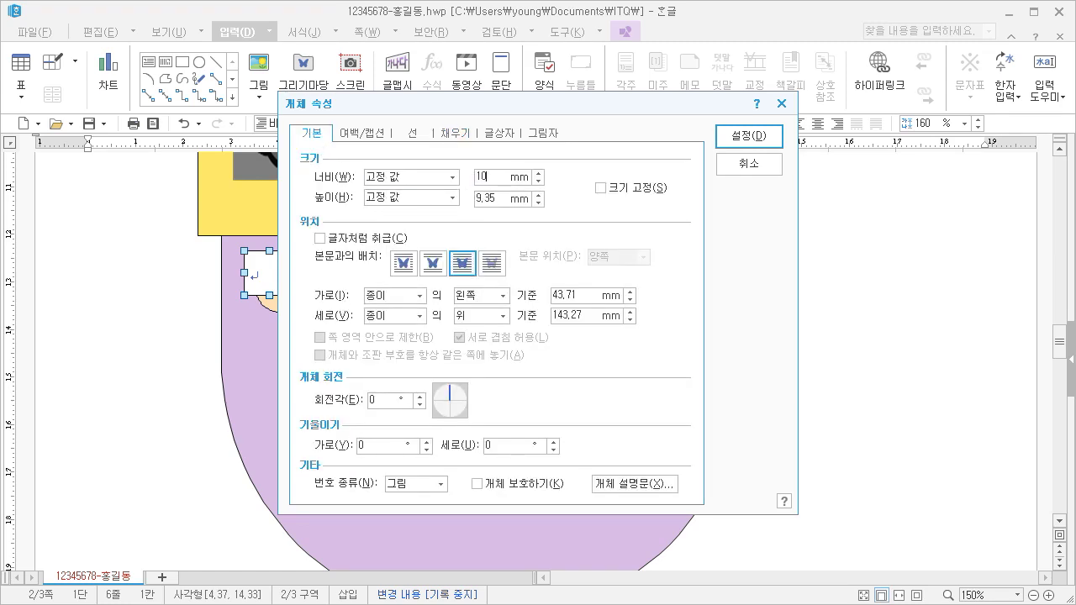
pyautogui.click(477, 199)
pyautogui.click(601, 188)
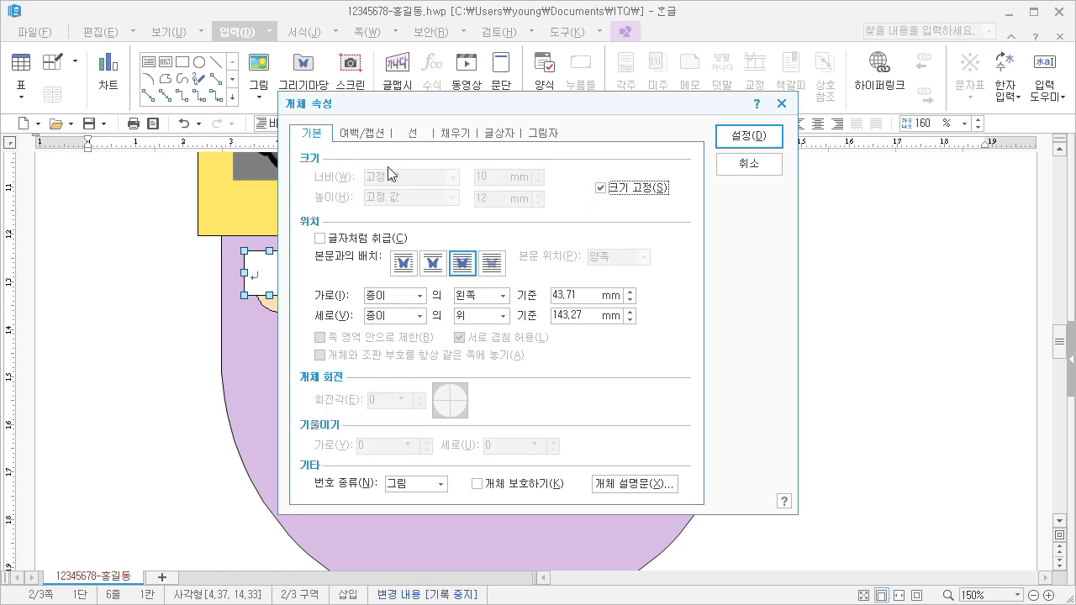
# Step: Give the text box rounded corners (둥근 모양), keep its white fill, and apply the properties
pyautogui.click(409, 135)
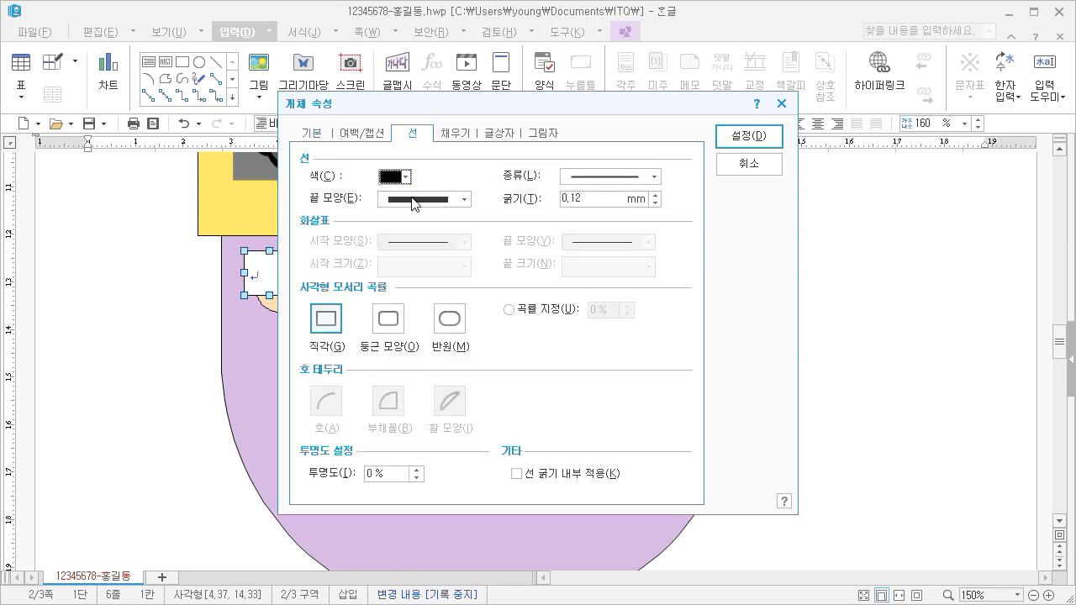
pyautogui.click(395, 324)
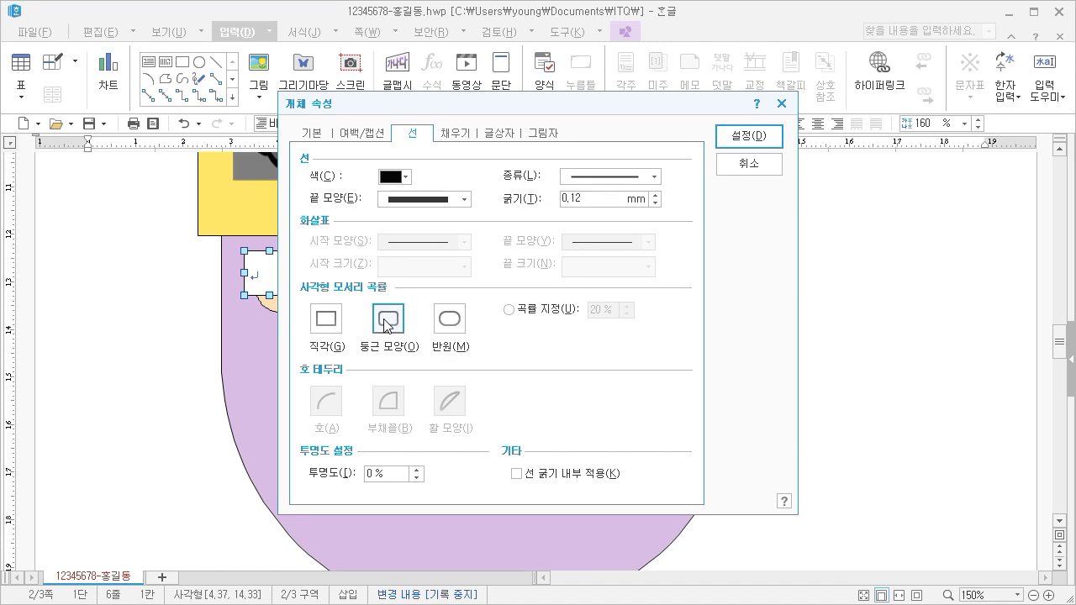
pyautogui.click(452, 134)
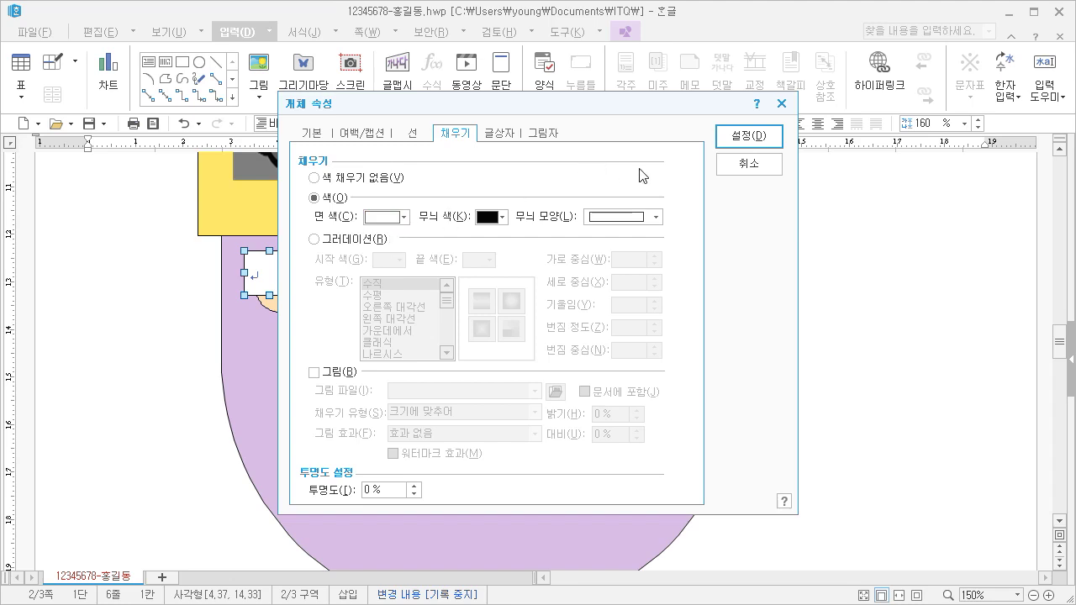
pyautogui.click(747, 136)
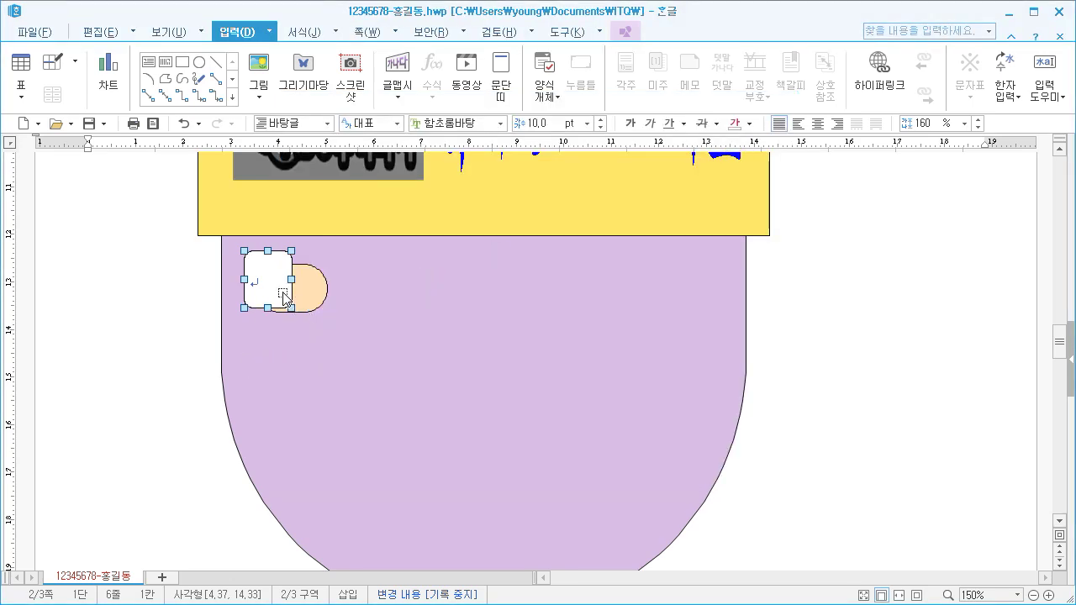
# Step: Shift the white text box slightly up and the orange shape slightly left so the box overlaps the shape's left part
pyautogui.moveTo(277, 271); pyautogui.dragTo(308, 308)
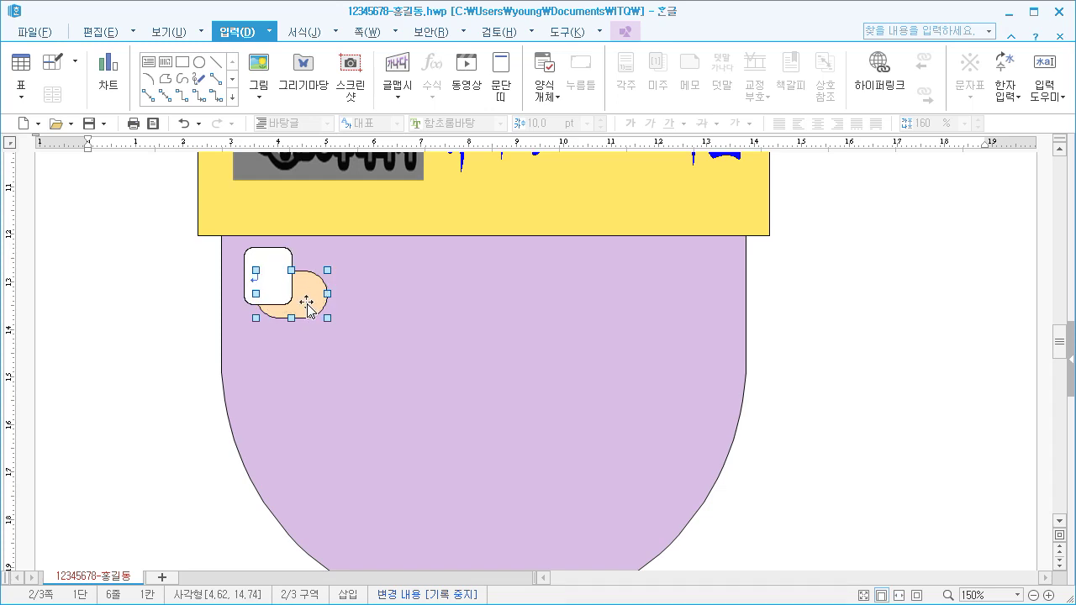
pyautogui.moveTo(308, 309); pyautogui.dragTo(306, 294)
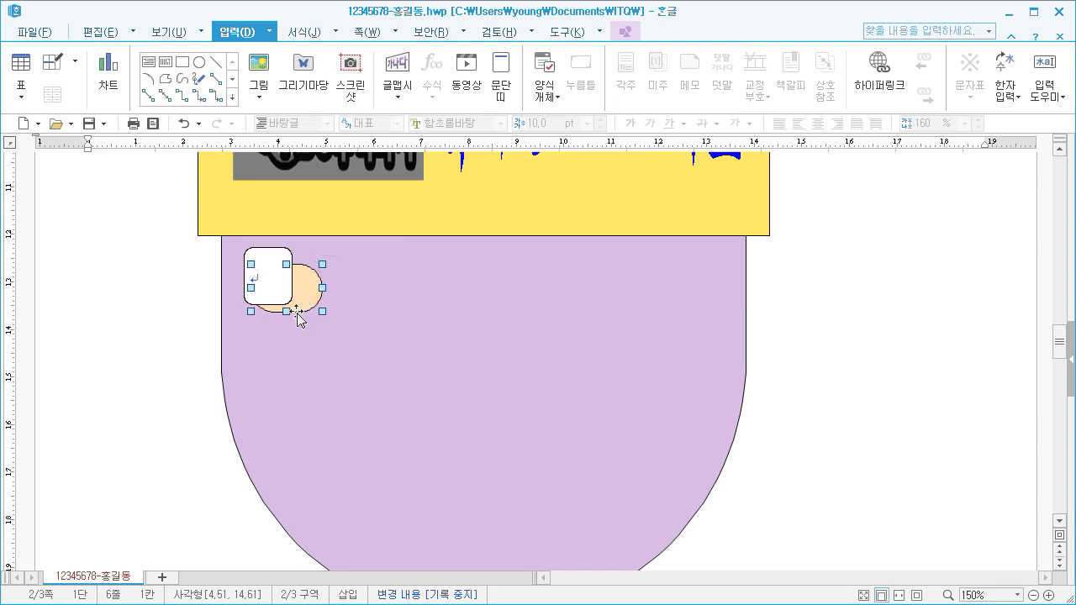
pyautogui.click(328, 355)
# Step: Enter "가" in the white text box and format it as 궁서, 20 pt, centre-aligned
pyautogui.click(253, 276)
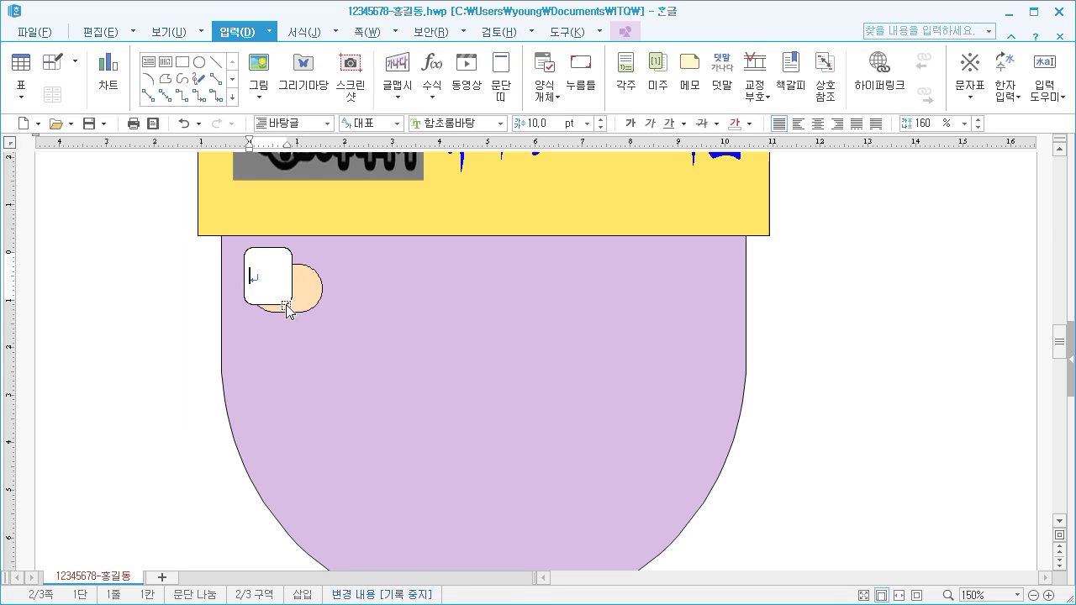
pyautogui.write('가')
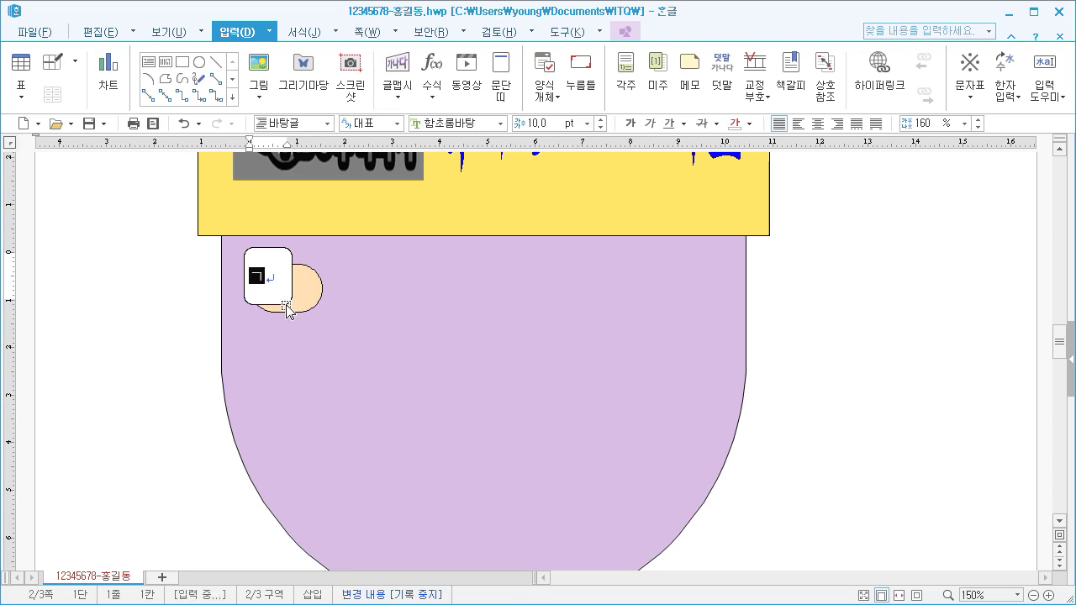
pyautogui.press('F9')
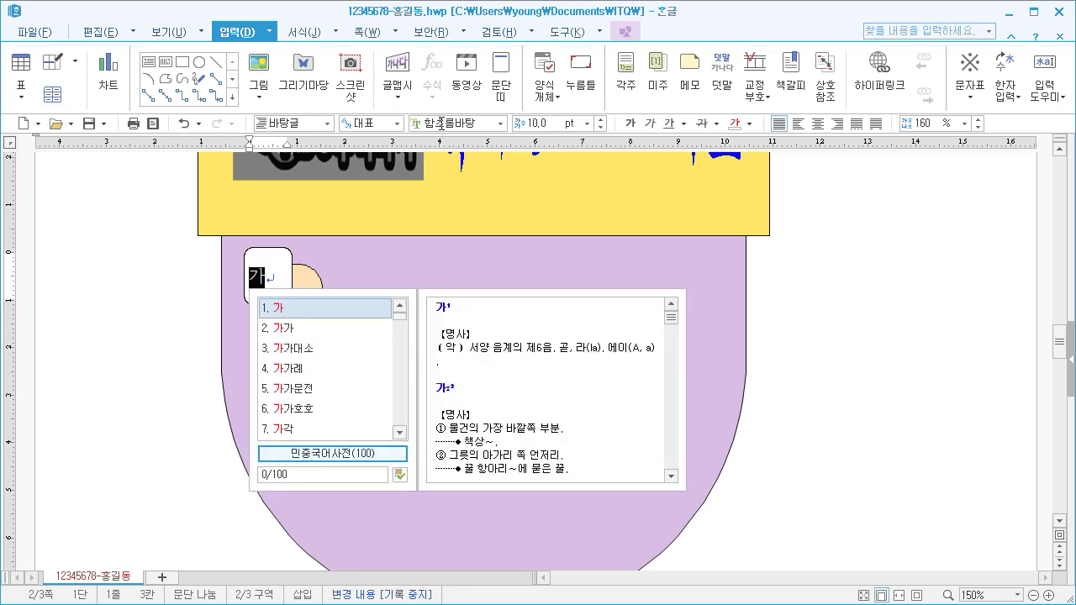
pyautogui.click(500, 124)
pyautogui.moveTo(612, 249); pyautogui.dragTo(618, 162)
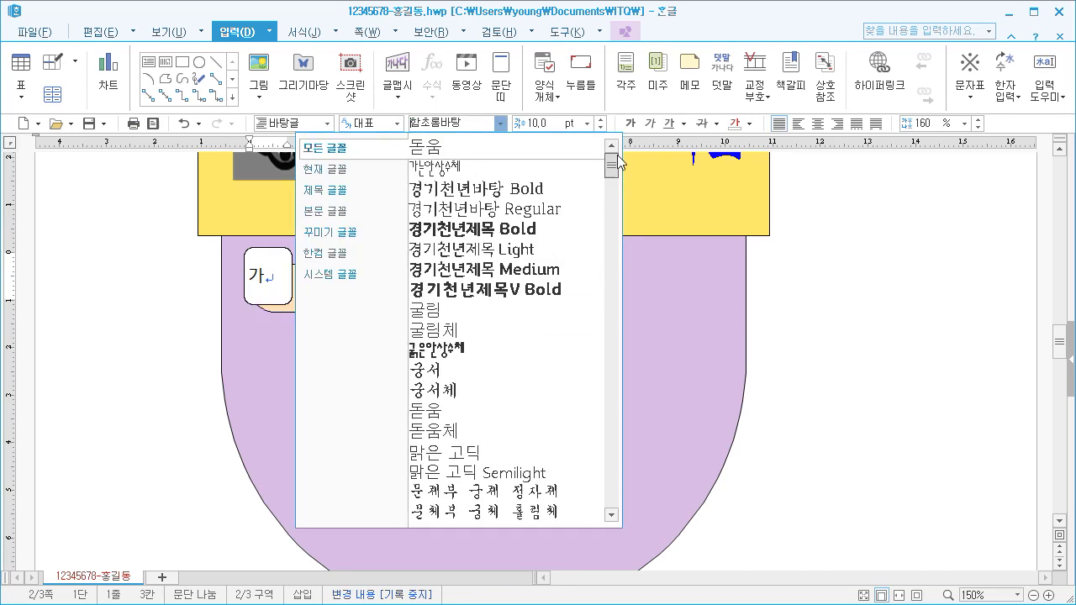
pyautogui.click(487, 370)
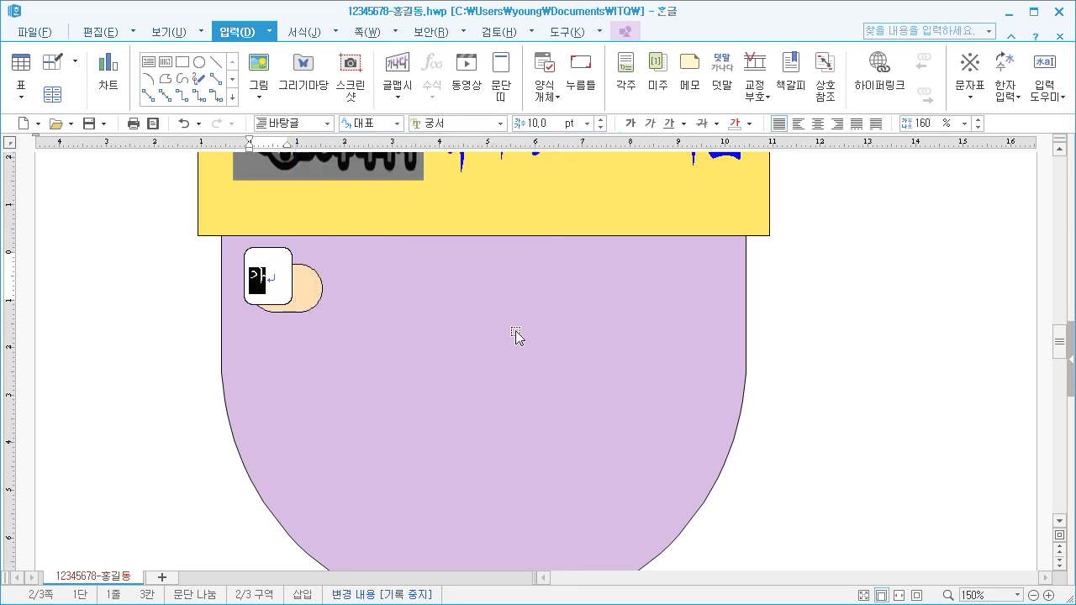
pyautogui.click(586, 123)
pyautogui.click(553, 280)
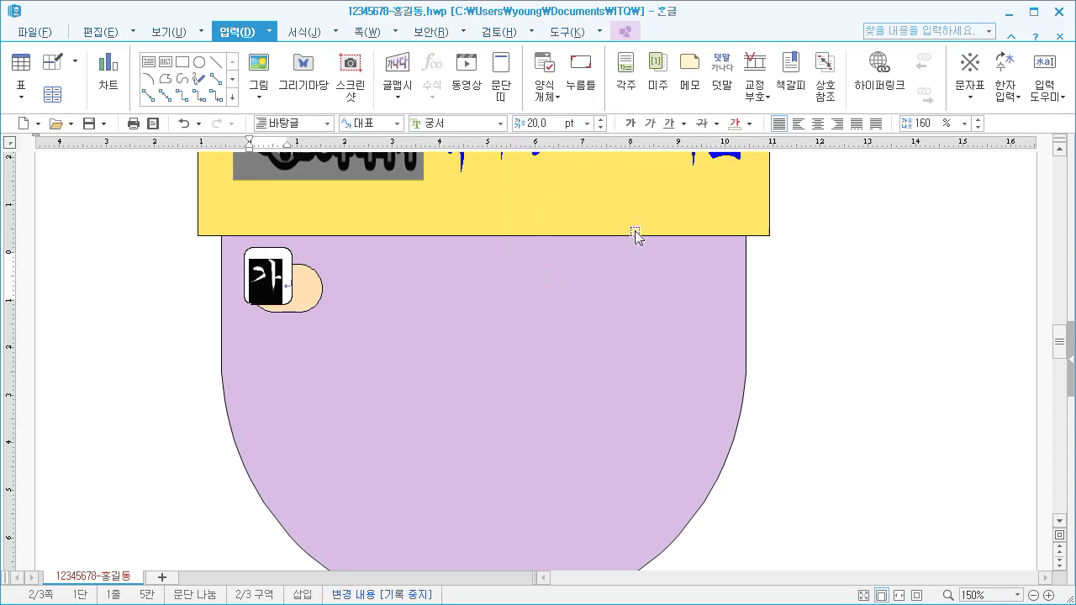
pyautogui.click(815, 126)
pyautogui.click(412, 336)
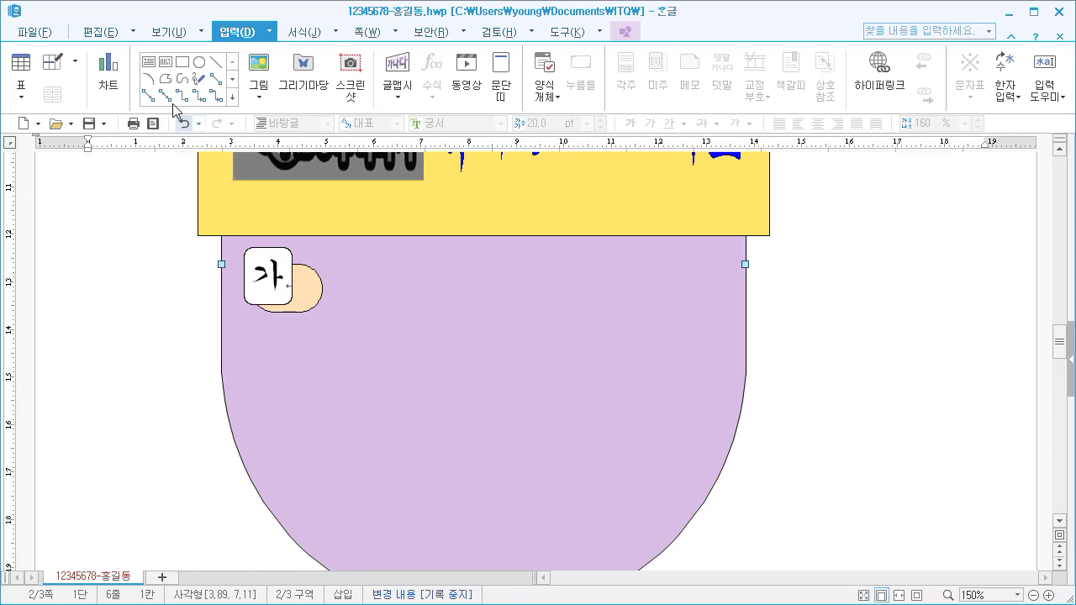
# Step: Draw a horizontal text box beside the 가 label, about 81 mm wide and 12 mm high
pyautogui.click(149, 62)
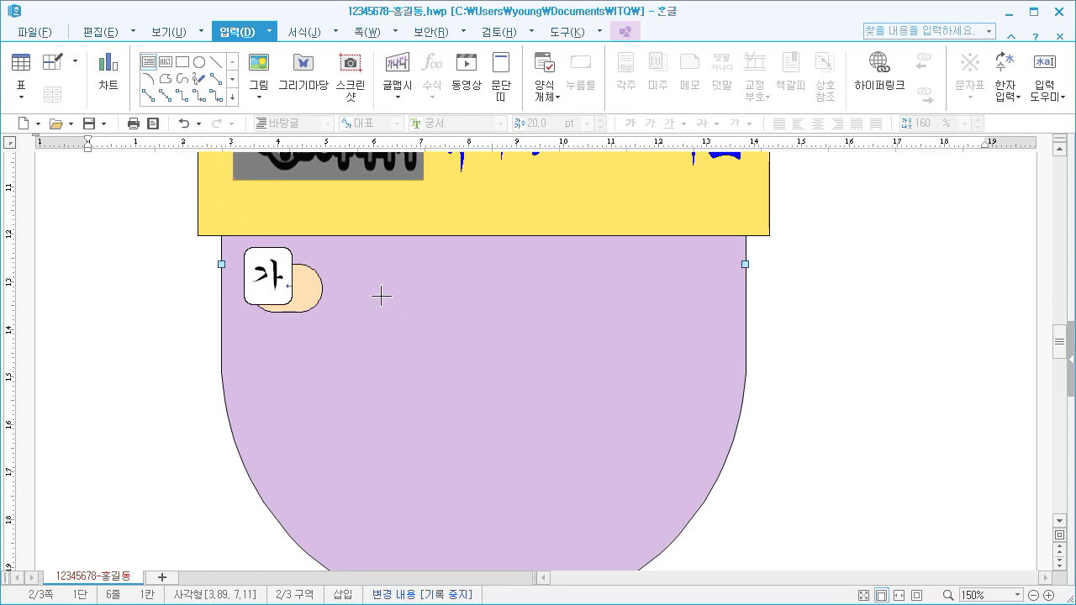
pyautogui.moveTo(339, 255); pyautogui.dragTo(714, 309)
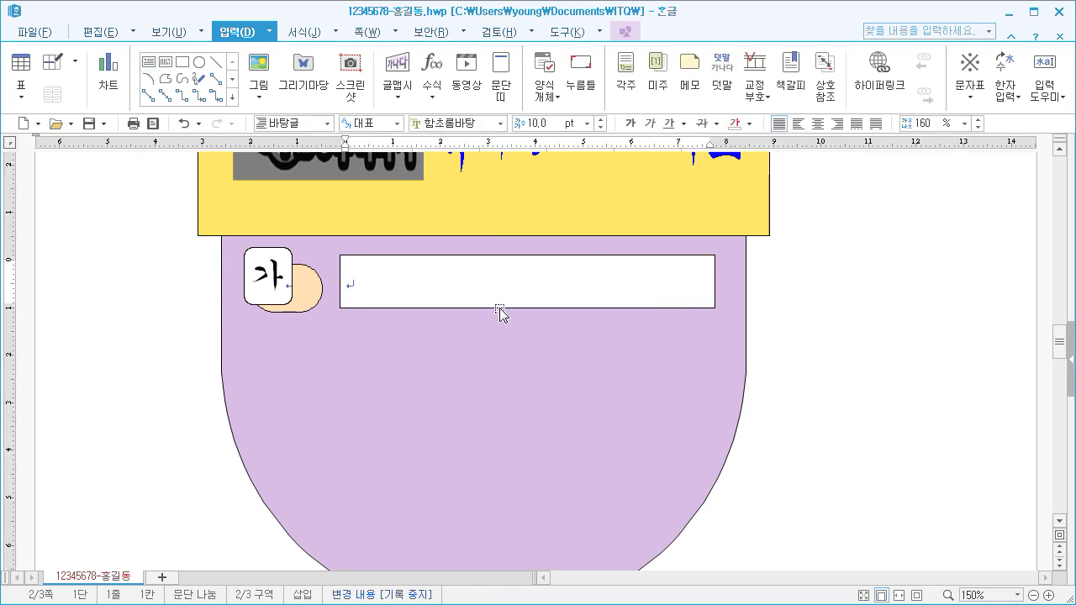
pyautogui.click(388, 308)
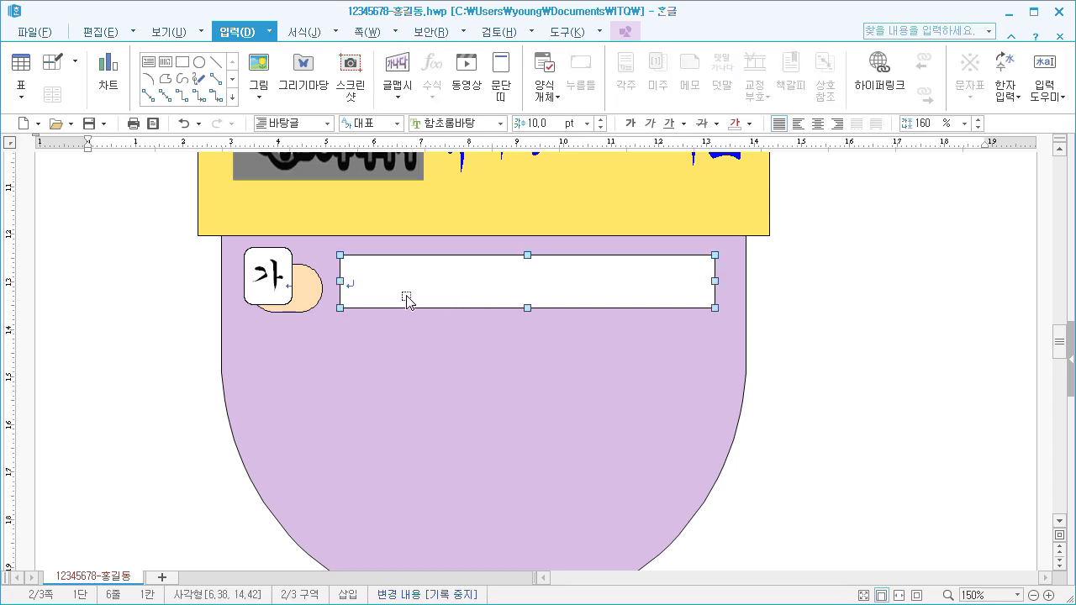
pyautogui.moveTo(714, 280); pyautogui.dragTo(725, 280)
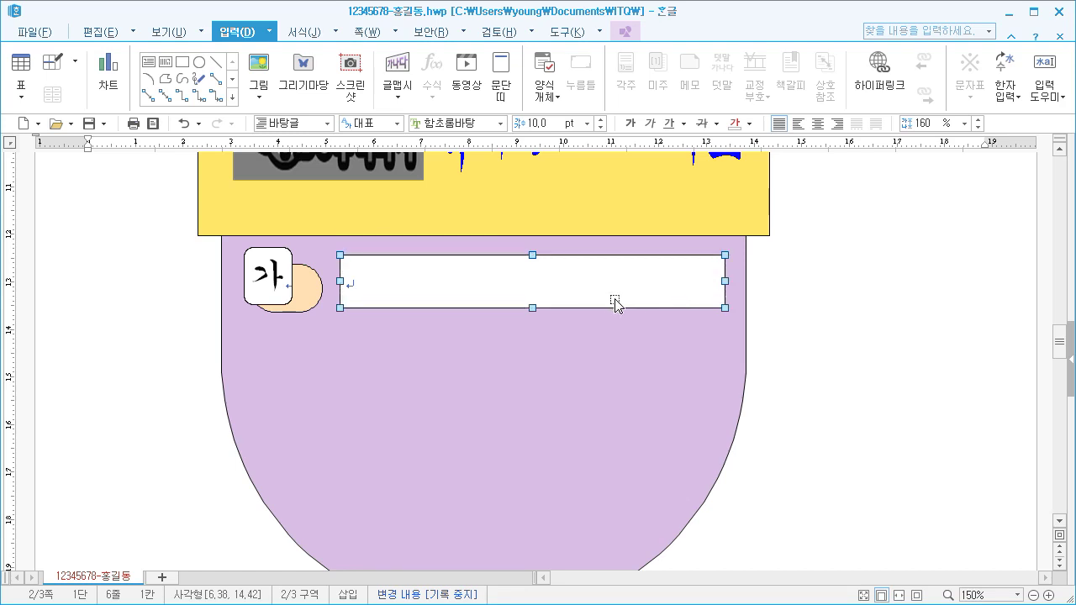
pyautogui.moveTo(533, 308); pyautogui.dragTo(533, 311)
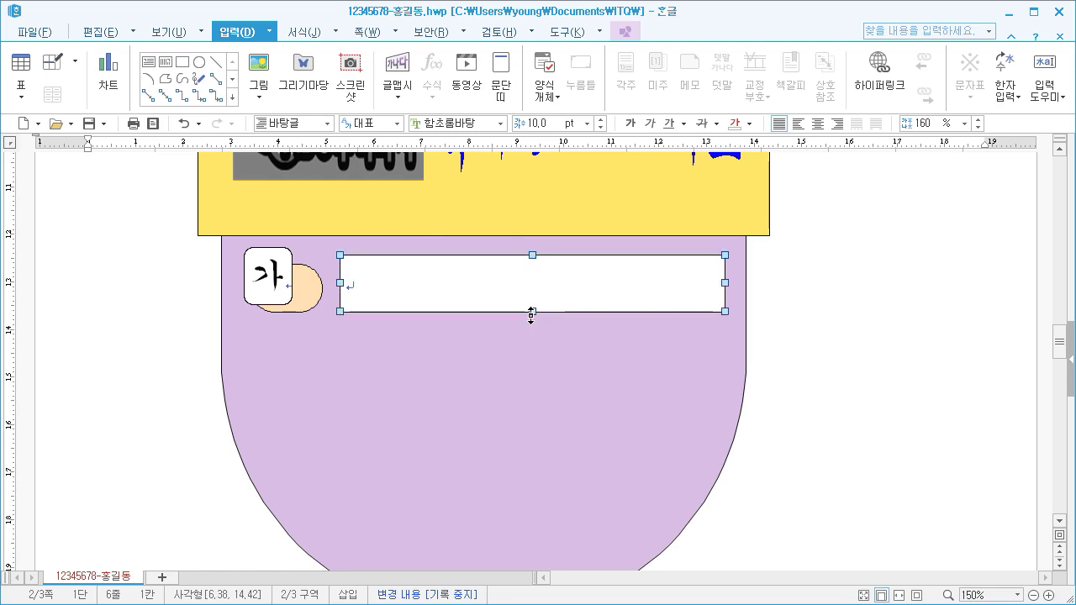
# Step: Give the new text box a dashed outline (파선) and no fill colour, and apply the properties
pyautogui.rightClick(446, 308)
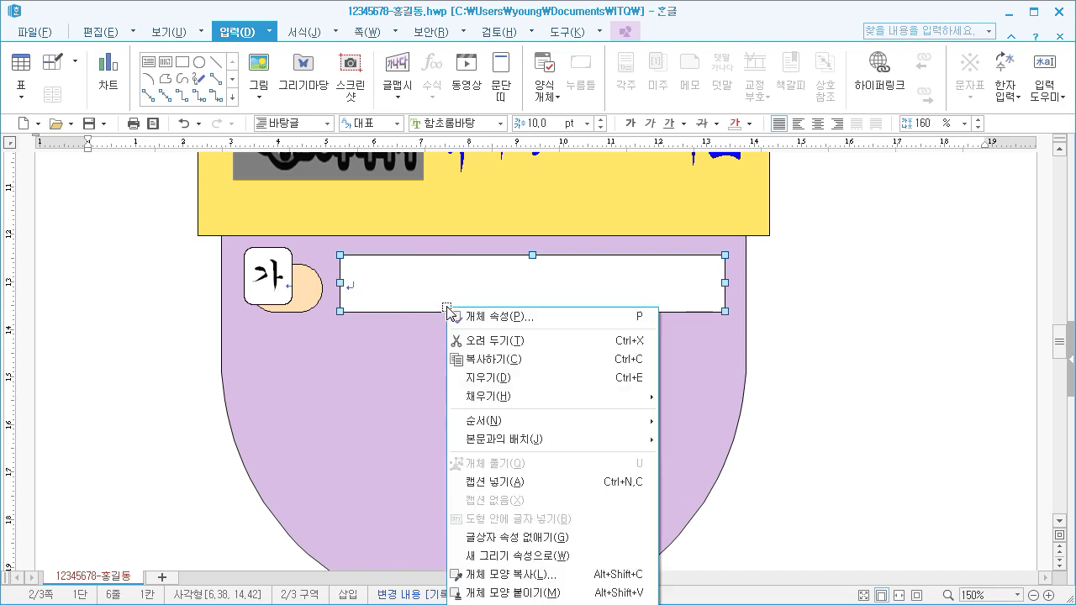
pyautogui.click(486, 316)
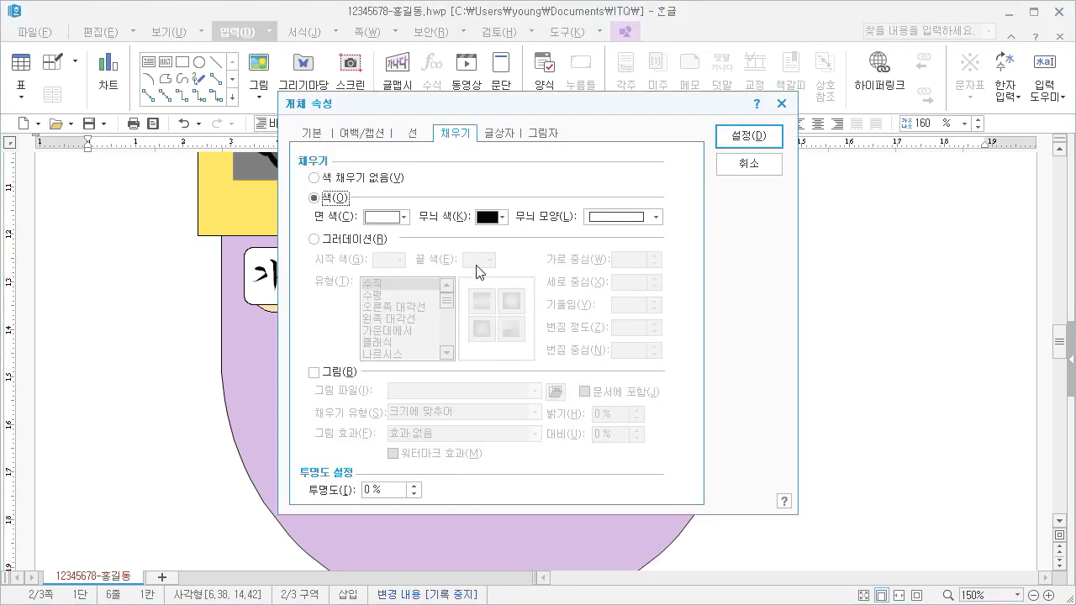
pyautogui.click(315, 136)
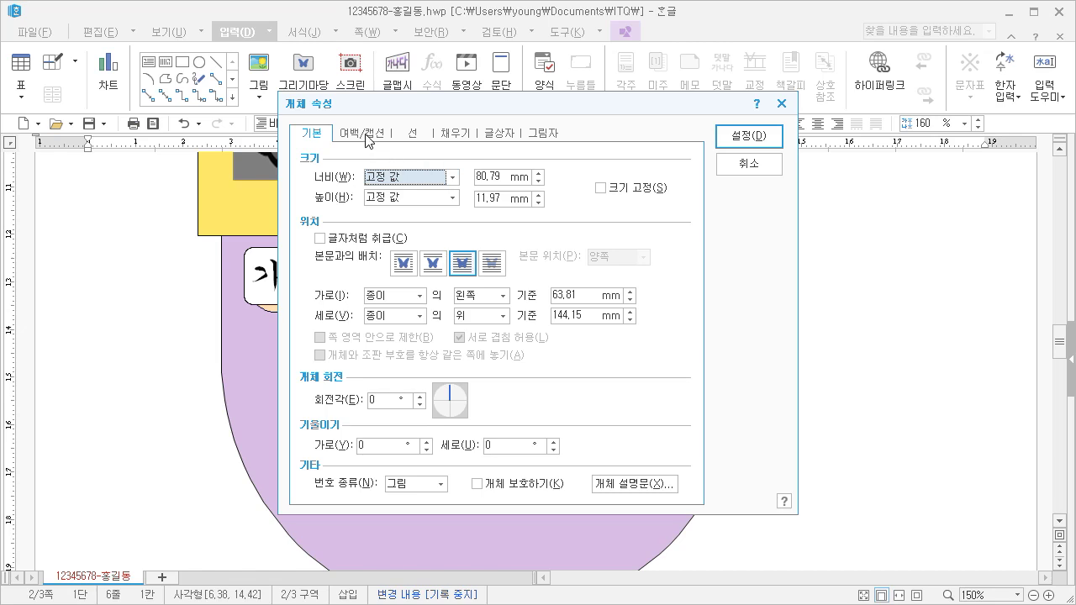
pyautogui.click(410, 135)
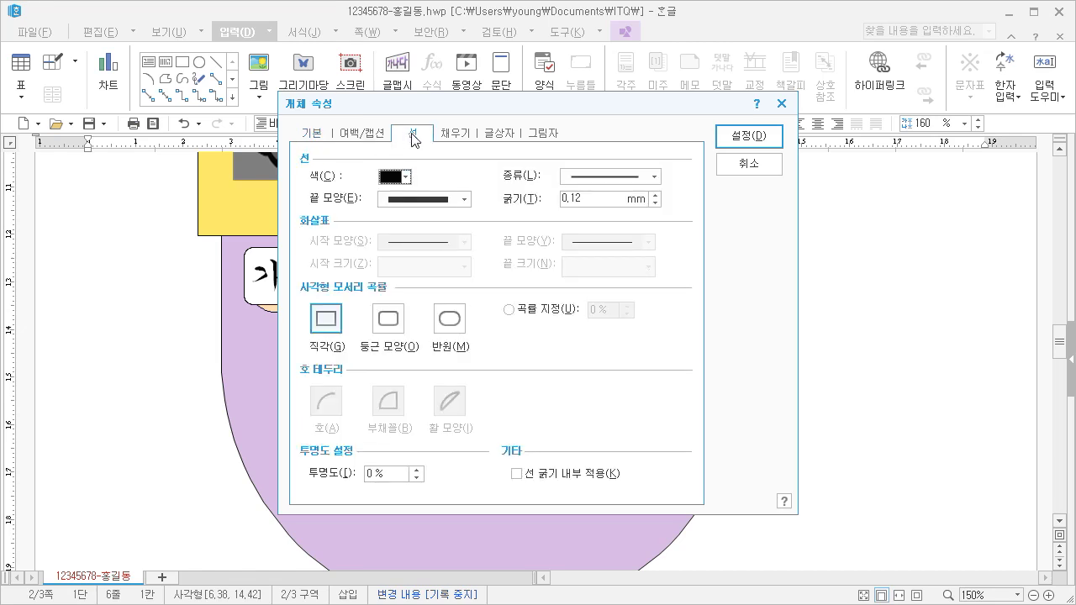
pyautogui.click(602, 179)
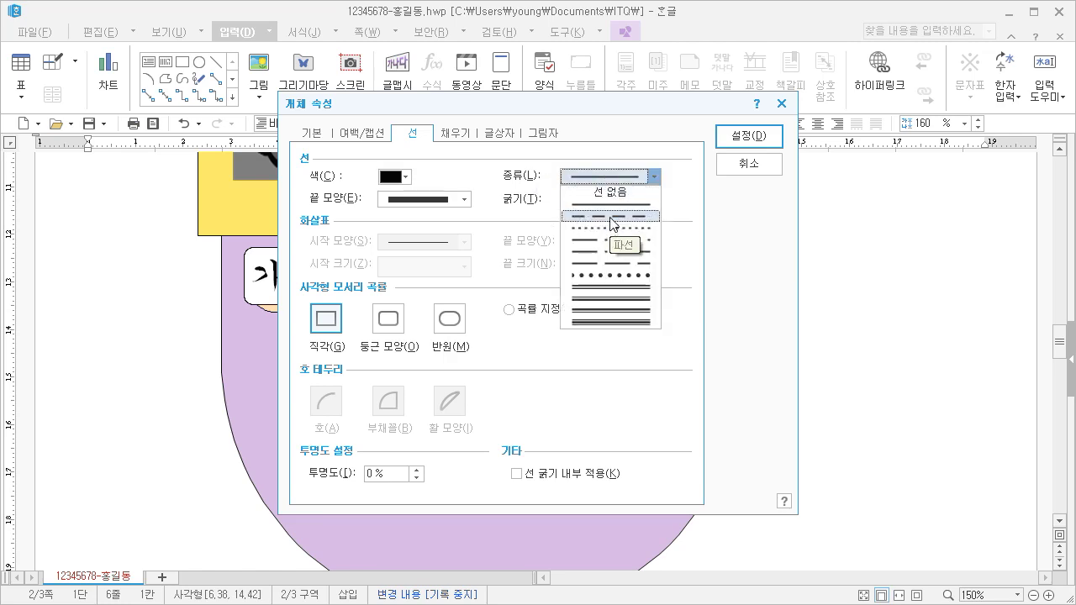
pyautogui.click(611, 217)
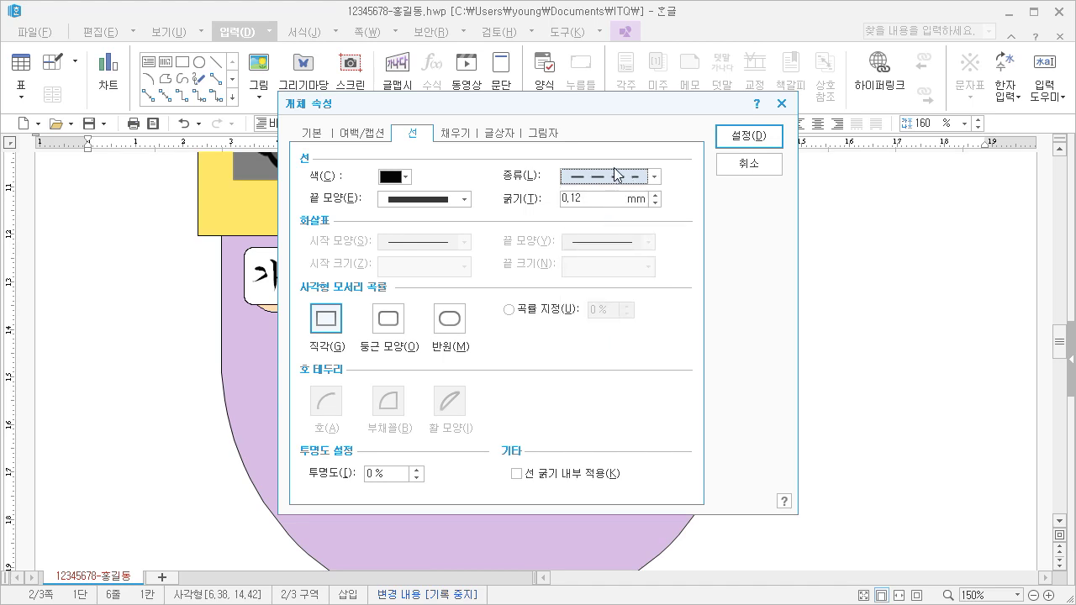
pyautogui.click(455, 135)
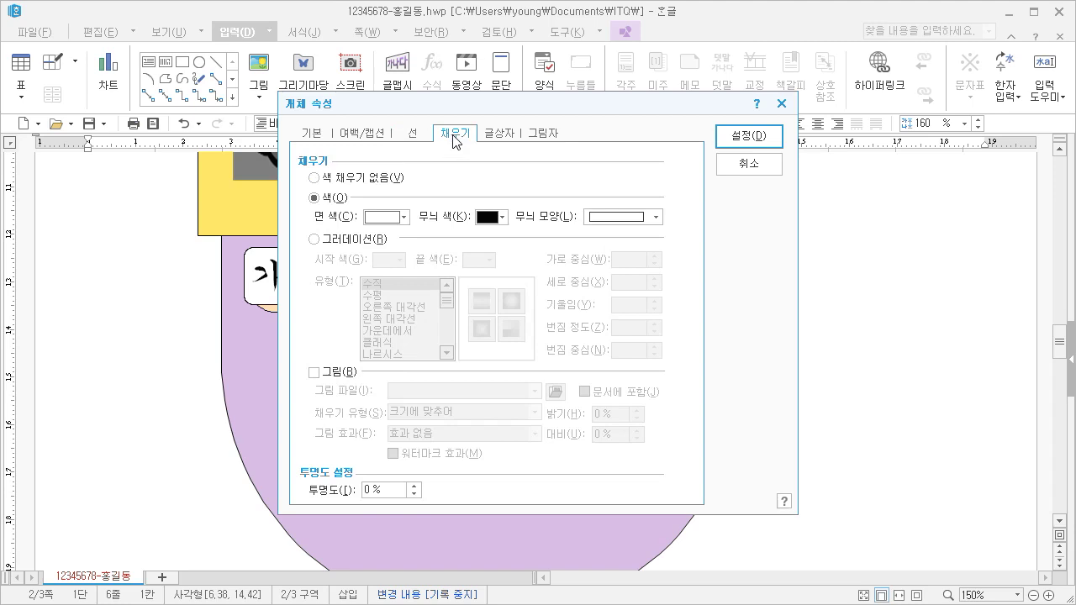
pyautogui.click(371, 182)
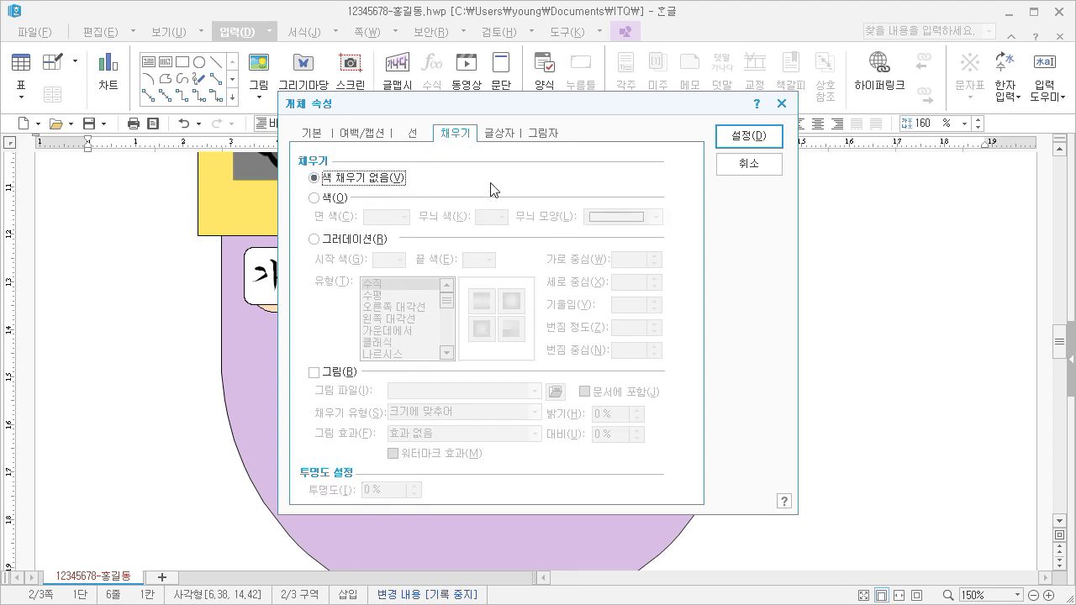
pyautogui.click(750, 135)
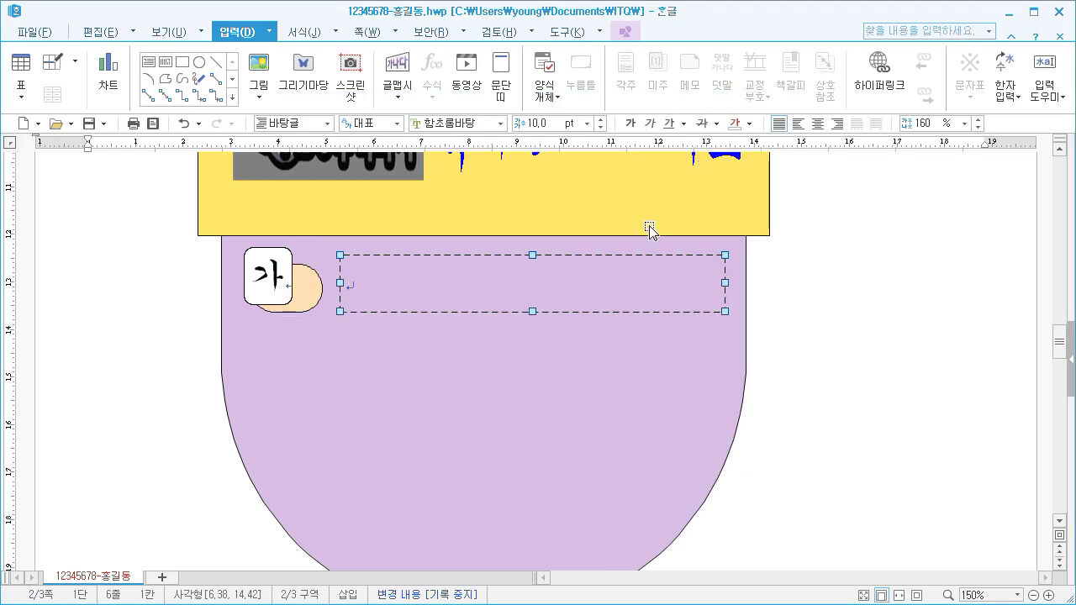
pyautogui.click(709, 395)
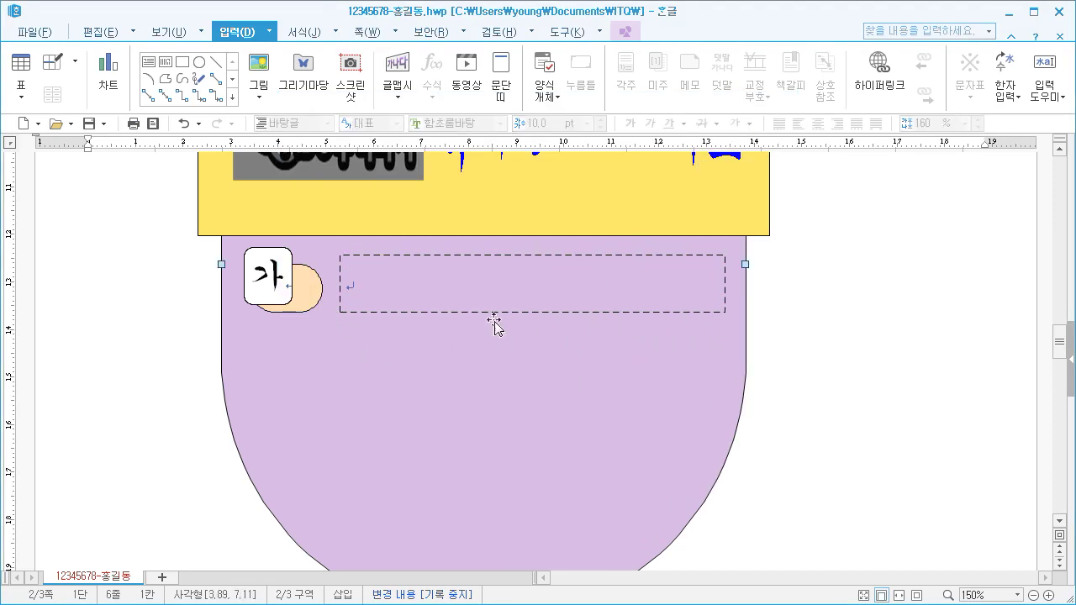
# Step: Enter "가상현실 세계시장 성장" in the dashed text box and format it as 굴림, 18 pt, centre-aligned
pyautogui.click(425, 303)
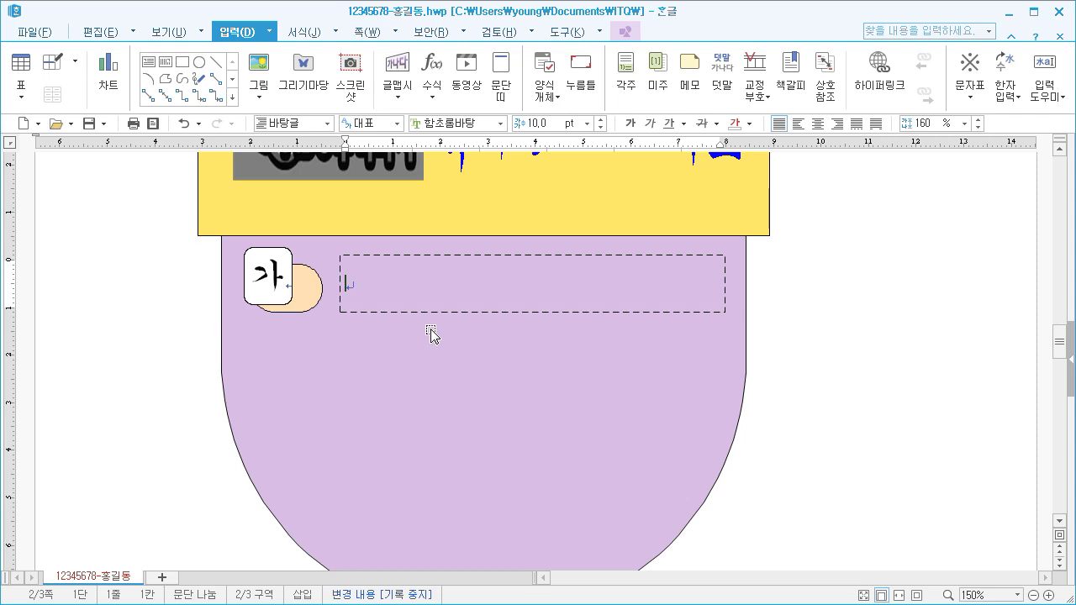
pyautogui.write('가상현실 ㅅ세계시장 성장')
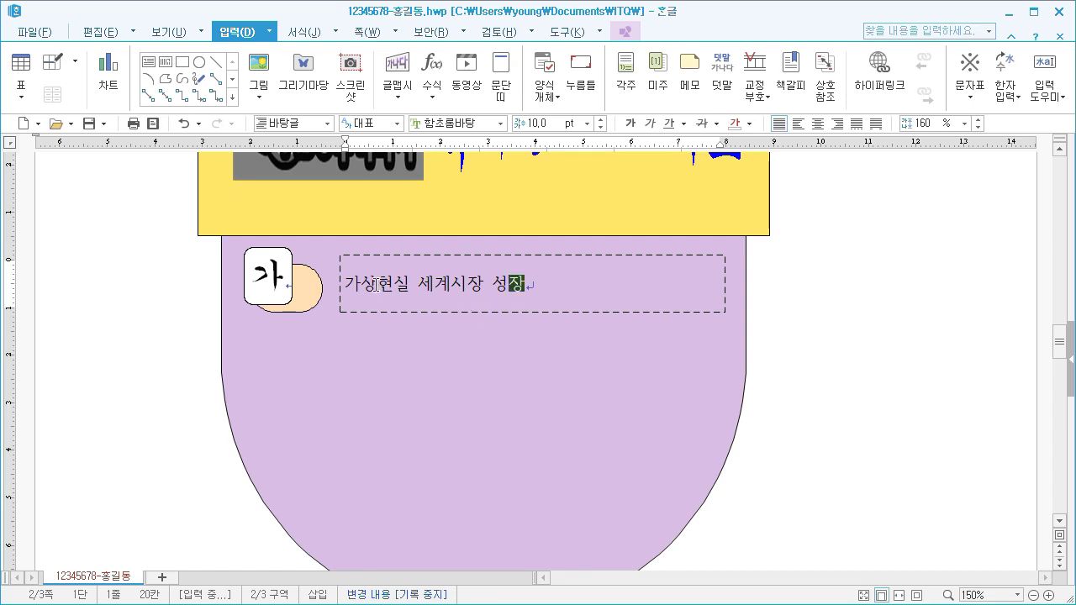
pyautogui.moveTo(347, 284); pyautogui.dragTo(524, 286)
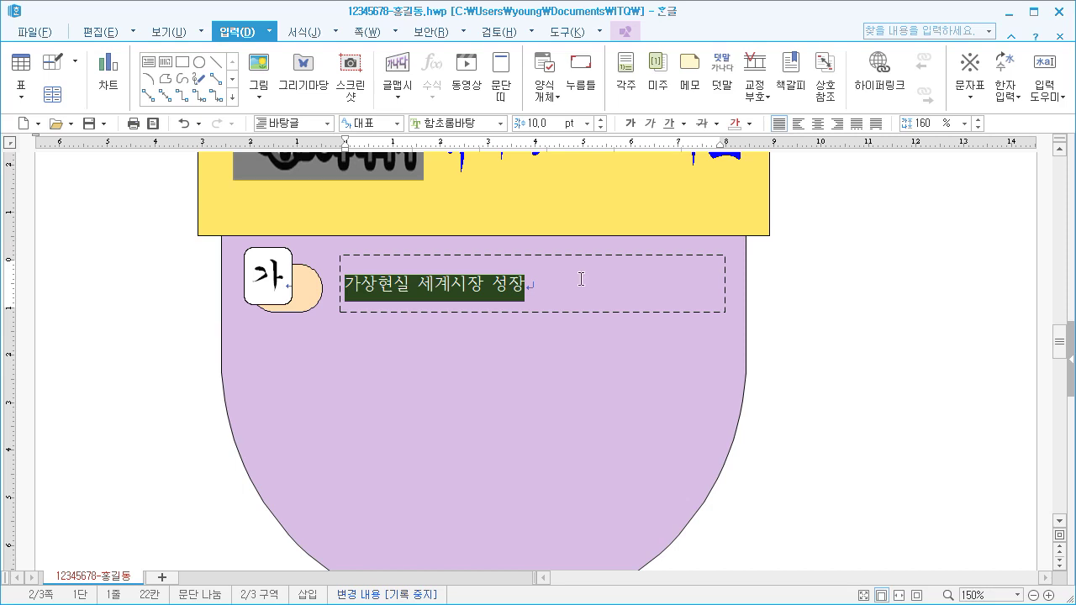
pyautogui.click(501, 123)
pyautogui.moveTo(618, 270); pyautogui.dragTo(617, 164)
pyautogui.click(491, 333)
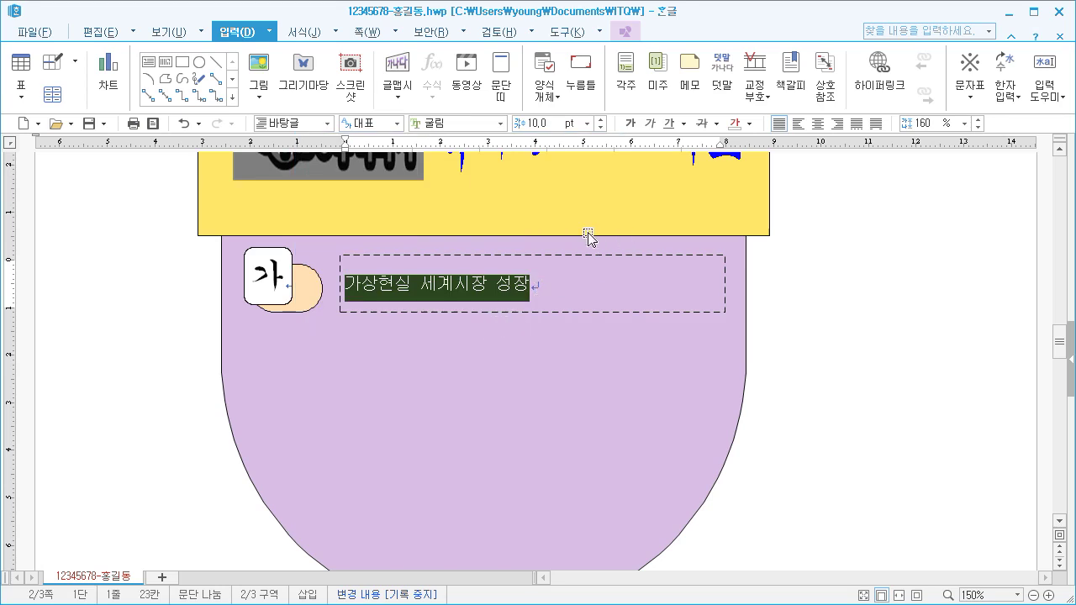
pyautogui.click(587, 124)
pyautogui.click(559, 278)
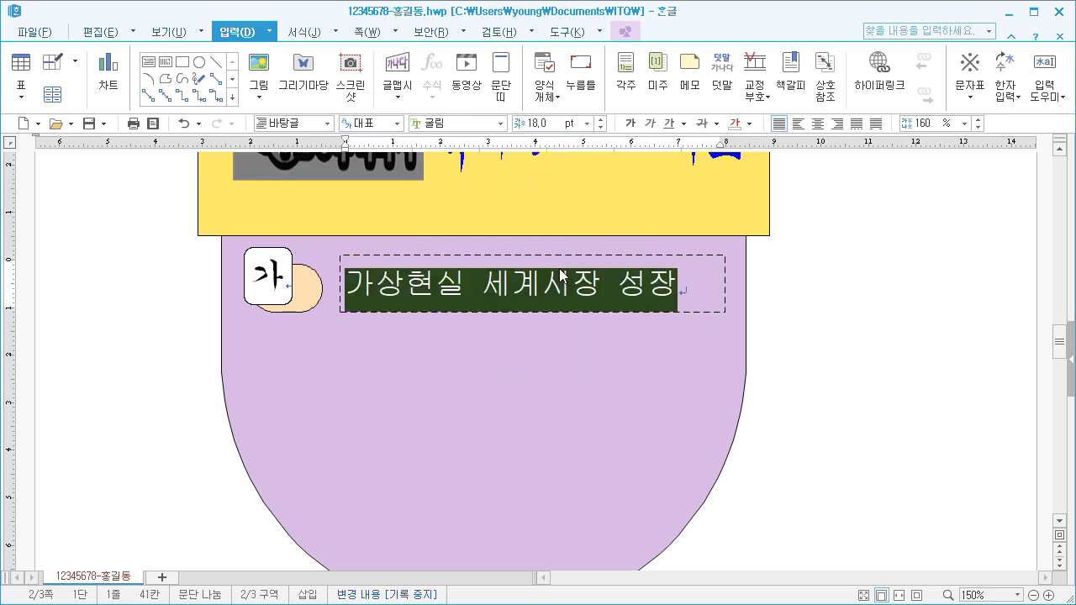
pyautogui.click(817, 124)
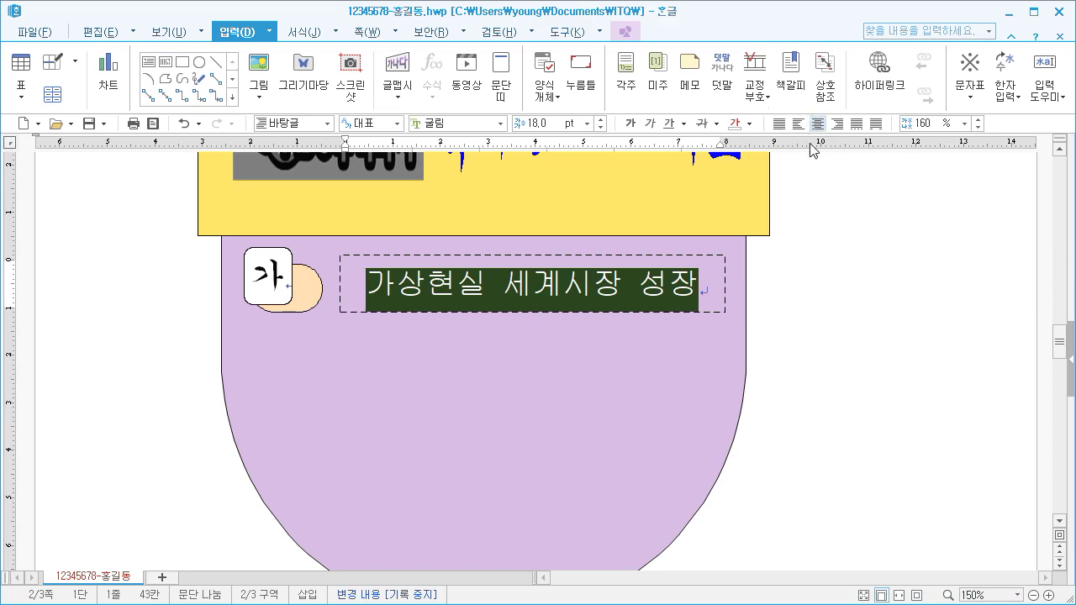
pyautogui.click(657, 387)
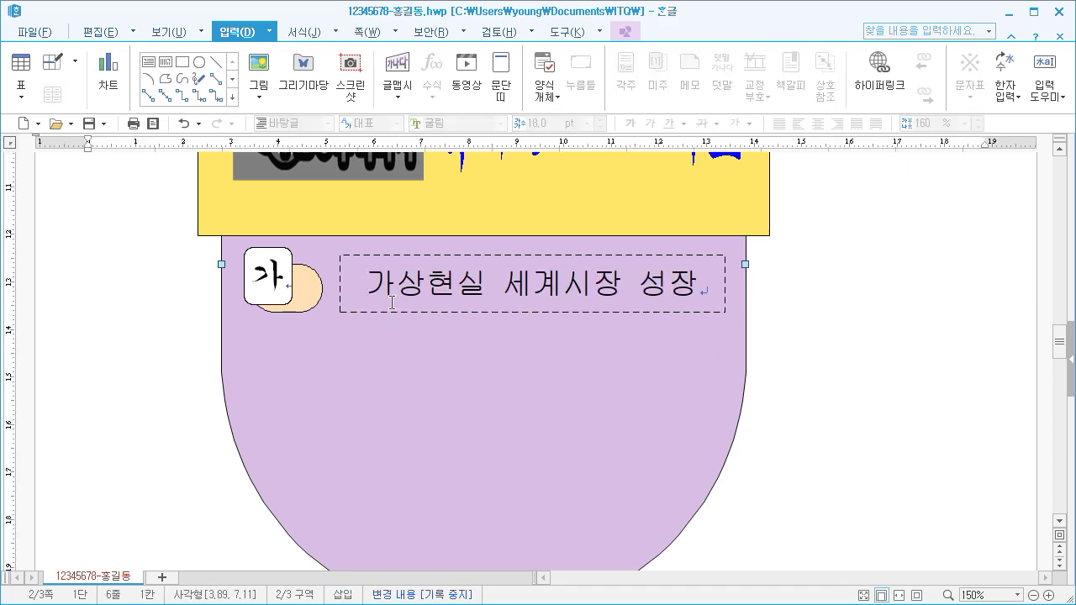
# Step: Select the 가 box, the orange shape and the dashed text box together and move them slightly down inside the purple shape
pyautogui.click(283, 280)
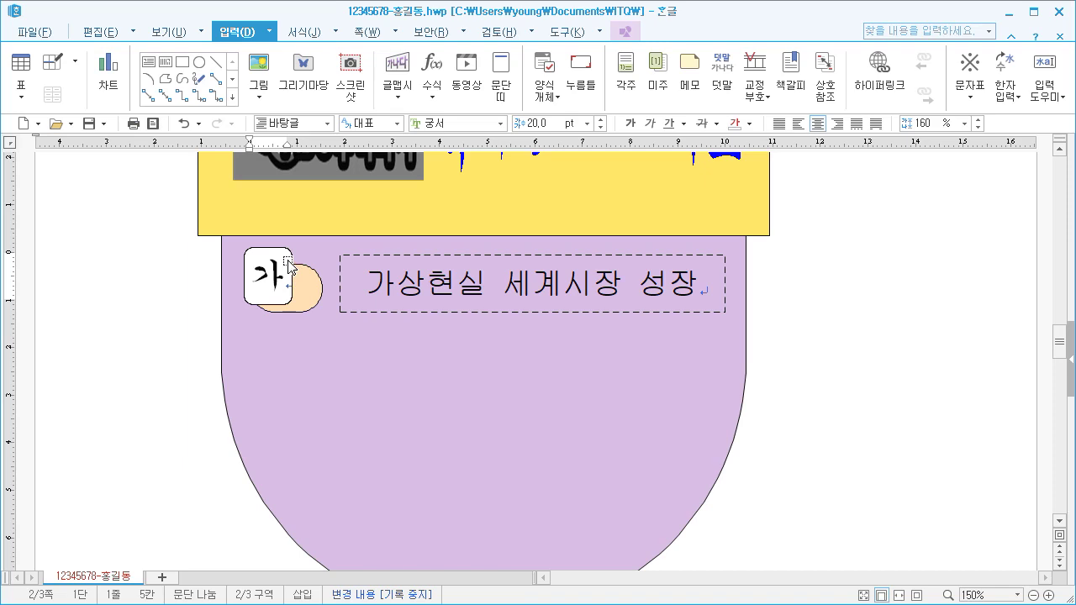
pyautogui.click(288, 266)
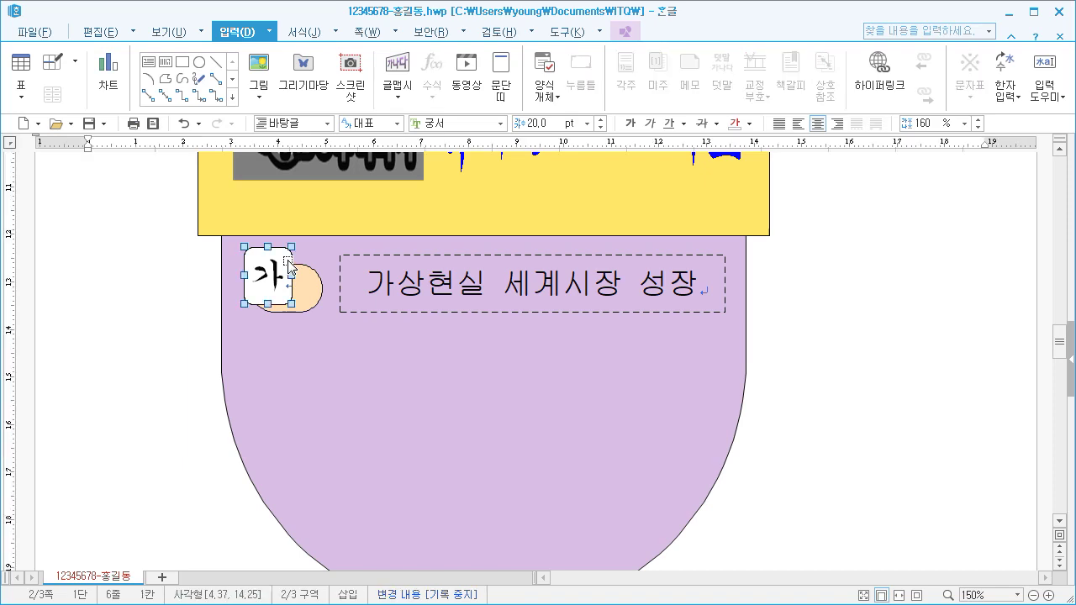
pyautogui.keyDown('shift'); pyautogui.click(311, 296); pyautogui.keyUp('shift')
pyautogui.keyDown('shift'); pyautogui.click(364, 309); pyautogui.keyUp('shift')
pyautogui.keyDown('shift'); pyautogui.click(373, 317); pyautogui.keyUp('shift')
pyautogui.moveTo(373, 317); pyautogui.dragTo(373, 323)
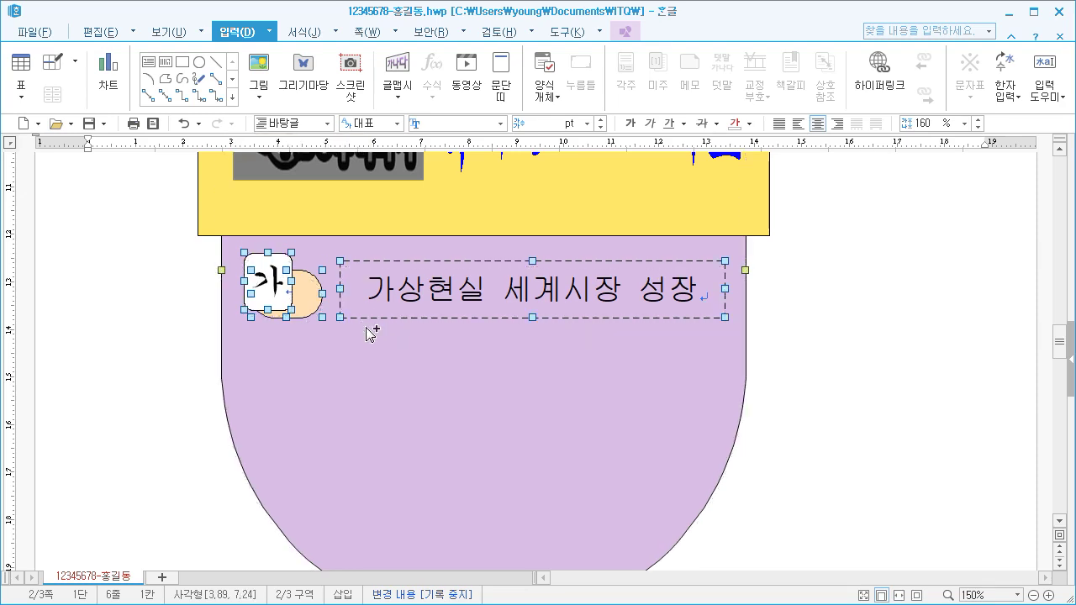
pyautogui.hotkey('ctrl', 'z')
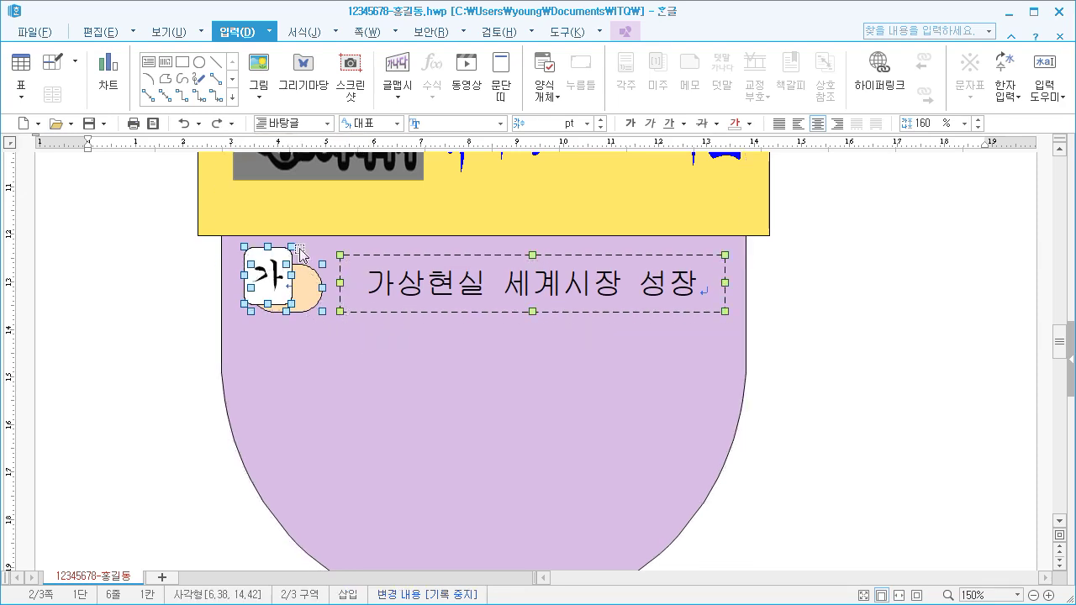
pyautogui.moveTo(393, 289); pyautogui.dragTo(395, 297)
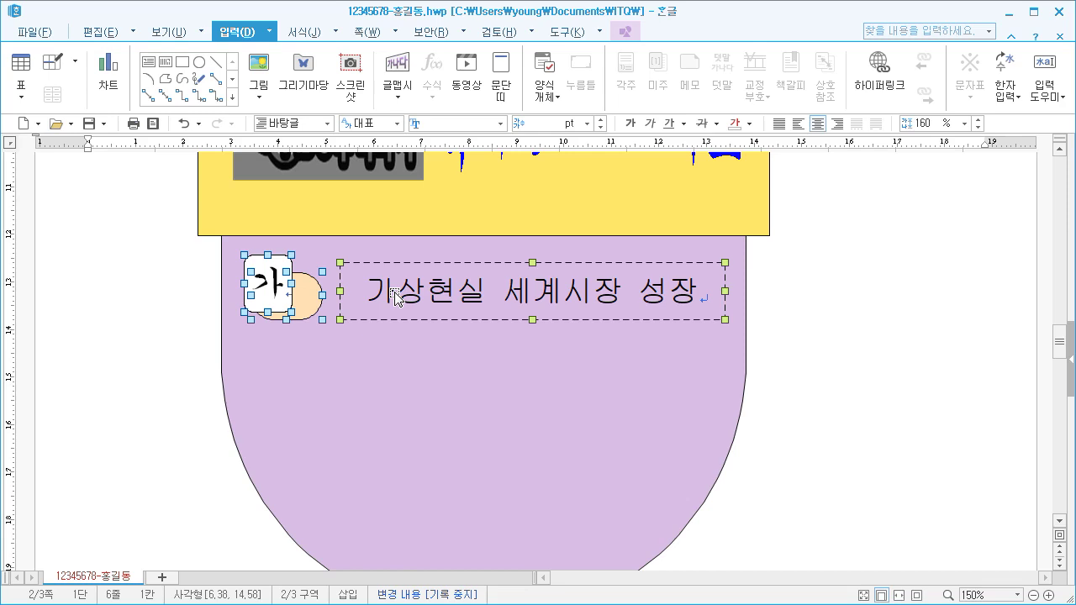
pyautogui.moveTo(395, 294); pyautogui.dragTo(398, 311)
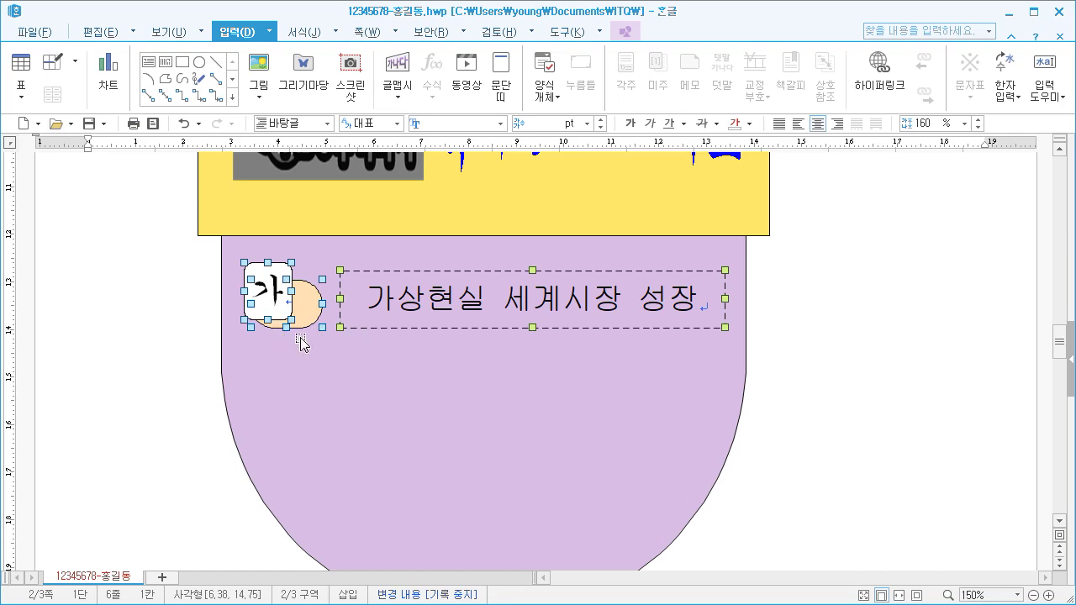
pyautogui.click(311, 365)
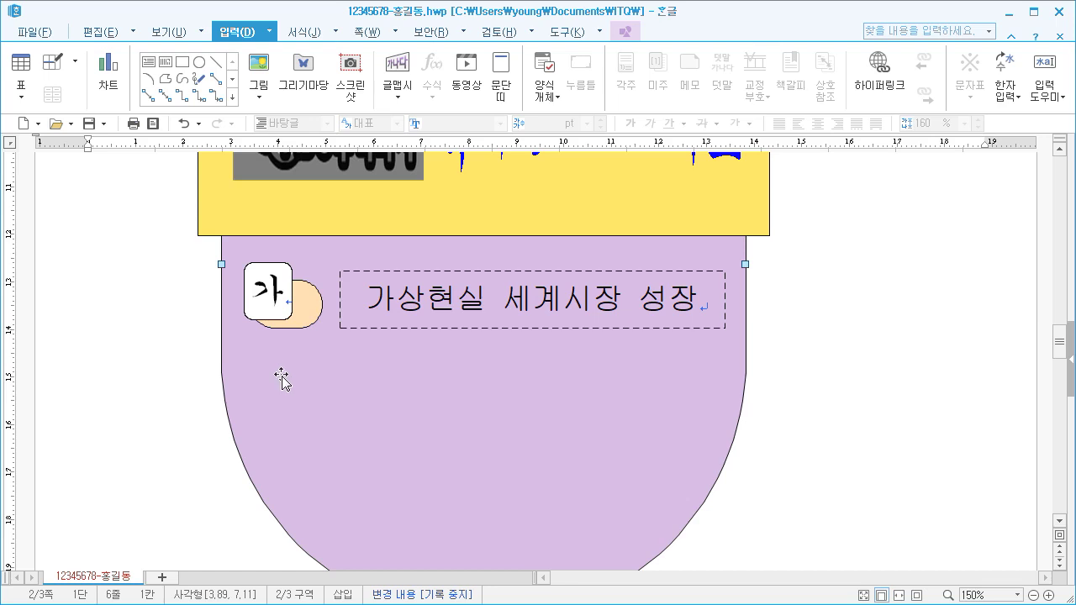
# Step: Select the 가 box, orange shape and dashed text box and copy them twice straight down to form three evenly spaced rows
pyautogui.click(266, 274)
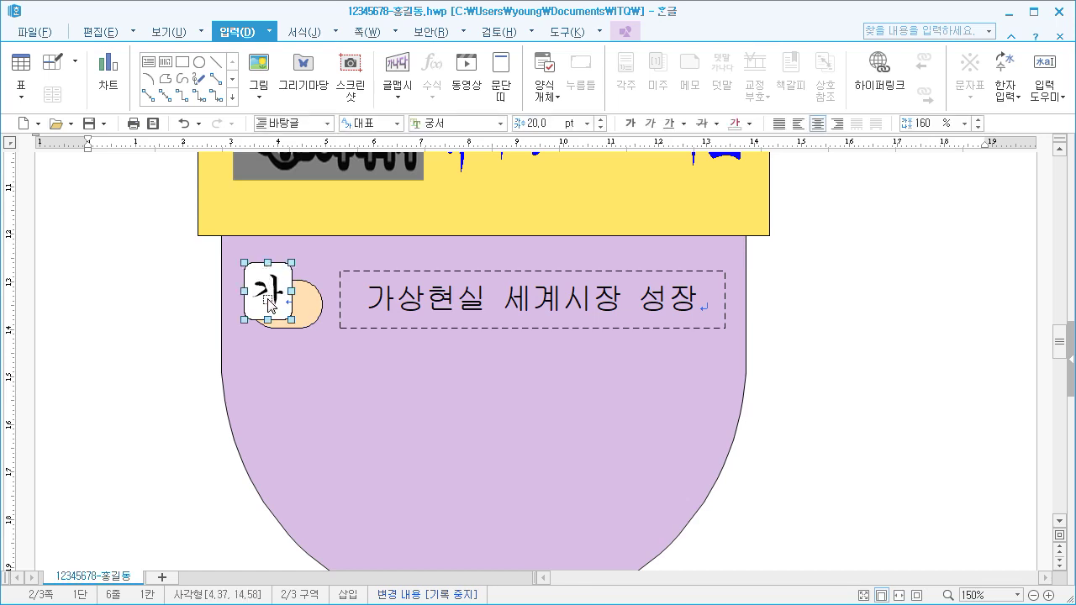
pyautogui.keyDown('shift'); pyautogui.click(309, 299); pyautogui.keyUp('shift')
pyautogui.keyDown('shift'); pyautogui.click(375, 307); pyautogui.keyUp('shift')
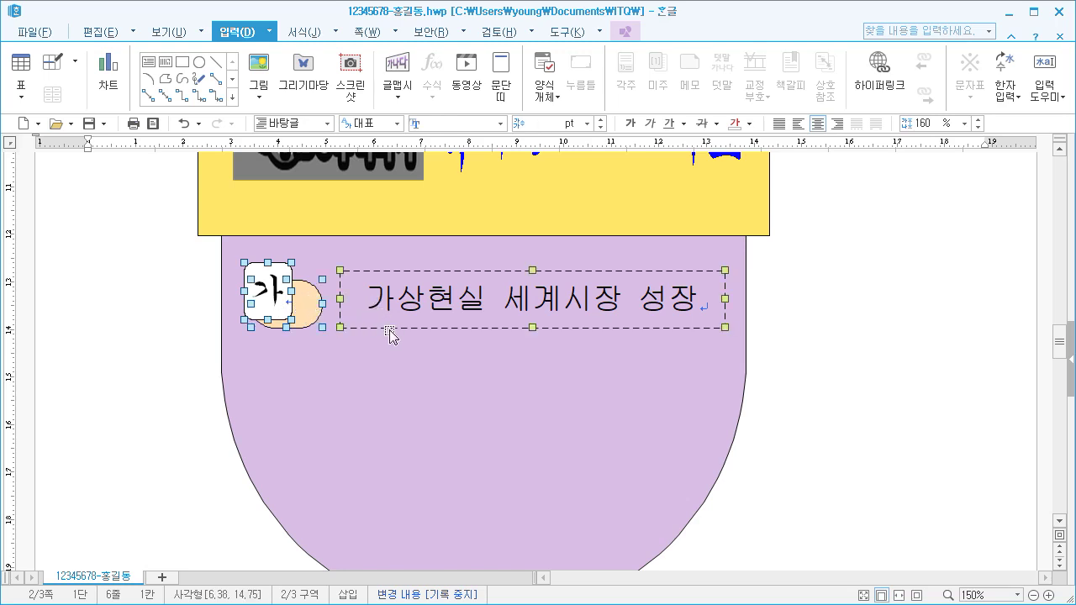
pyautogui.scroll(-2, 385, 330)
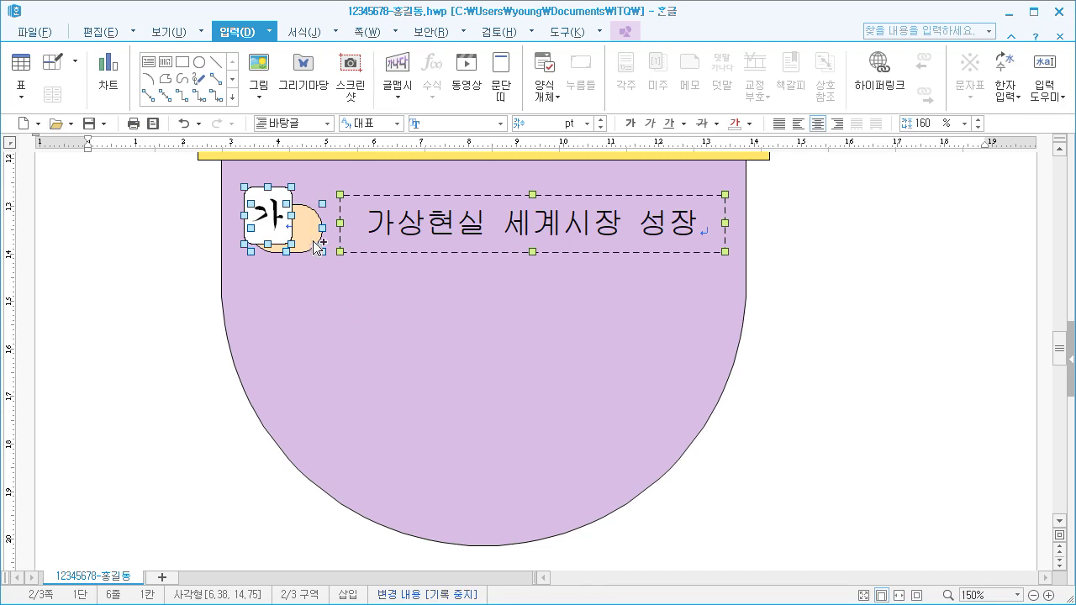
pyautogui.moveTo(311, 237); pyautogui.dragTo(311, 474)
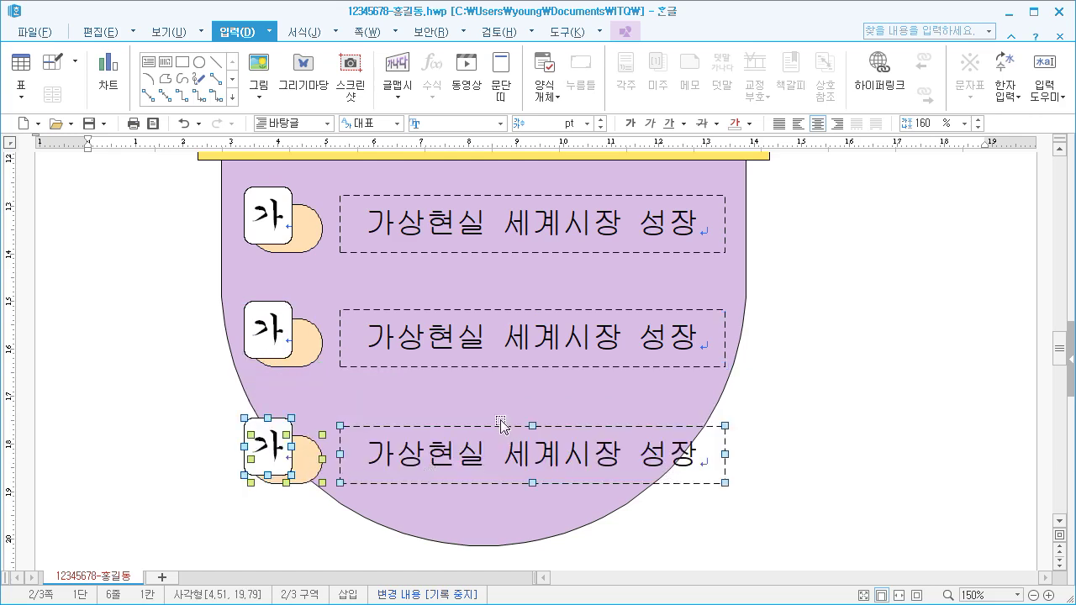
# Step: Replace the label letter in the second row's white box with "나"
pyautogui.doubleClick(266, 335)
pyautogui.press('F12')
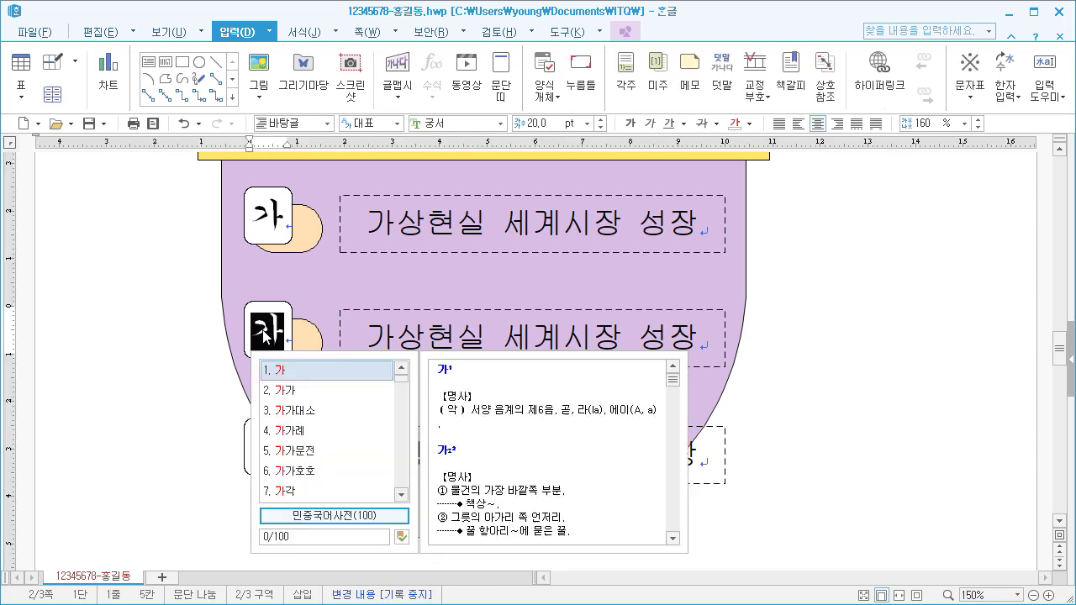
pyautogui.press('Escape')
pyautogui.write('나')
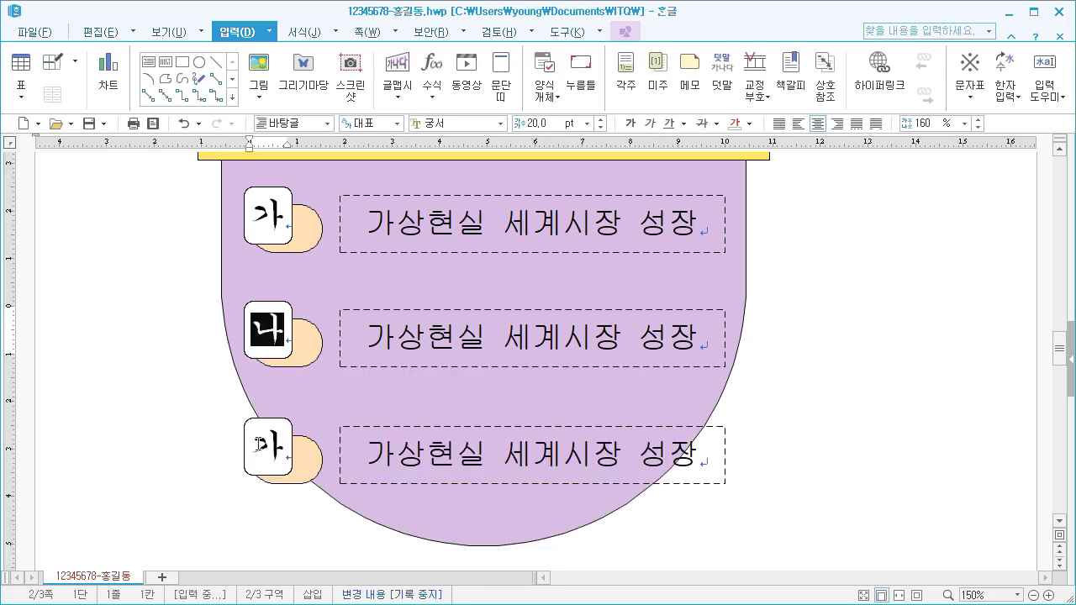
# Step: Replace the label letter in the third row's white box with "다"
pyautogui.doubleClick(269, 446)
pyautogui.press('F12')
pyautogui.press('Escape')
pyautogui.write('다')
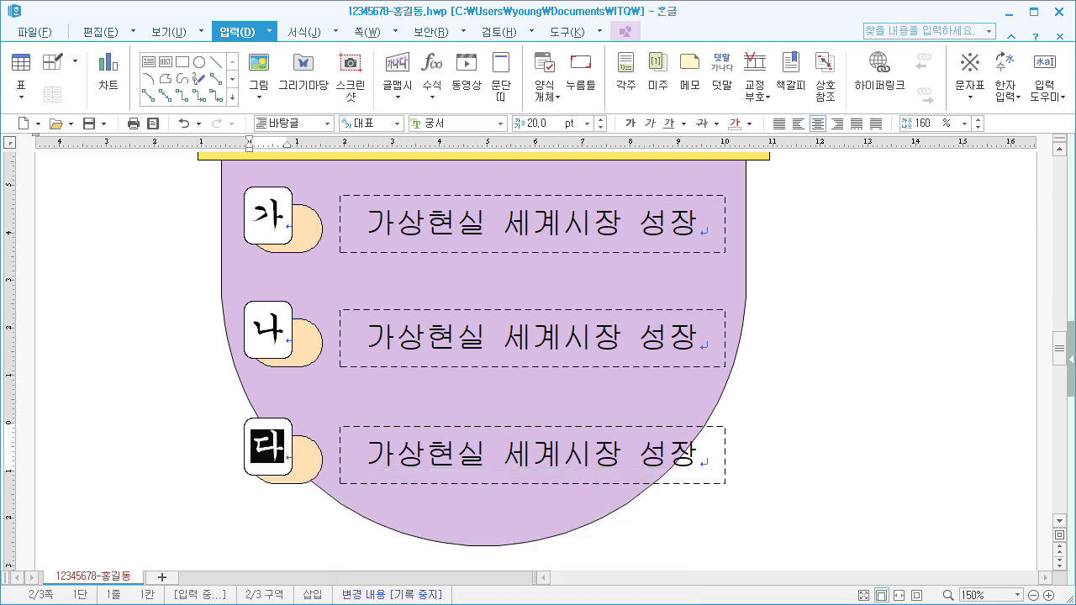
# Step: Replace the text in the second row's dashed box with "가상현실 전문펀드 조성"
pyautogui.moveTo(416, 353); pyautogui.dragTo(381, 346)
pyautogui.tripleClick(382, 346)
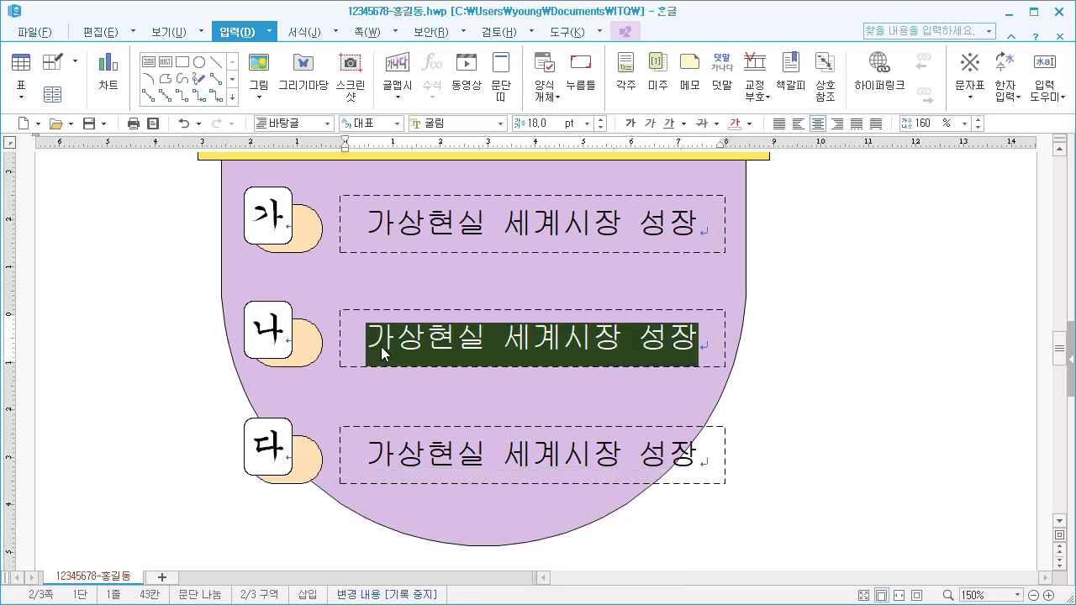
pyautogui.write('가상현실 ')
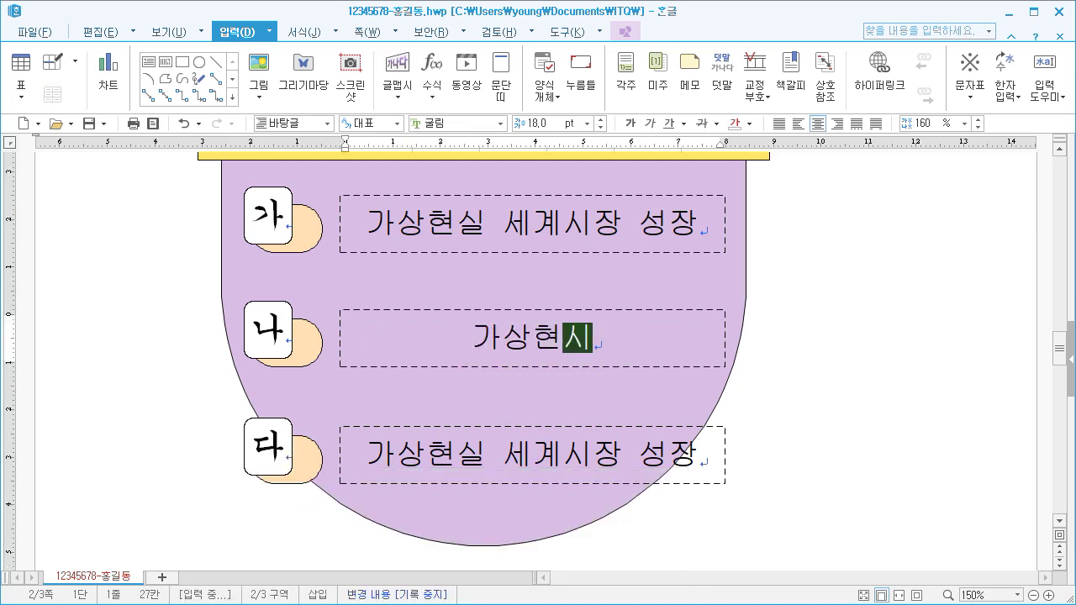
pyautogui.write('전문펀드')
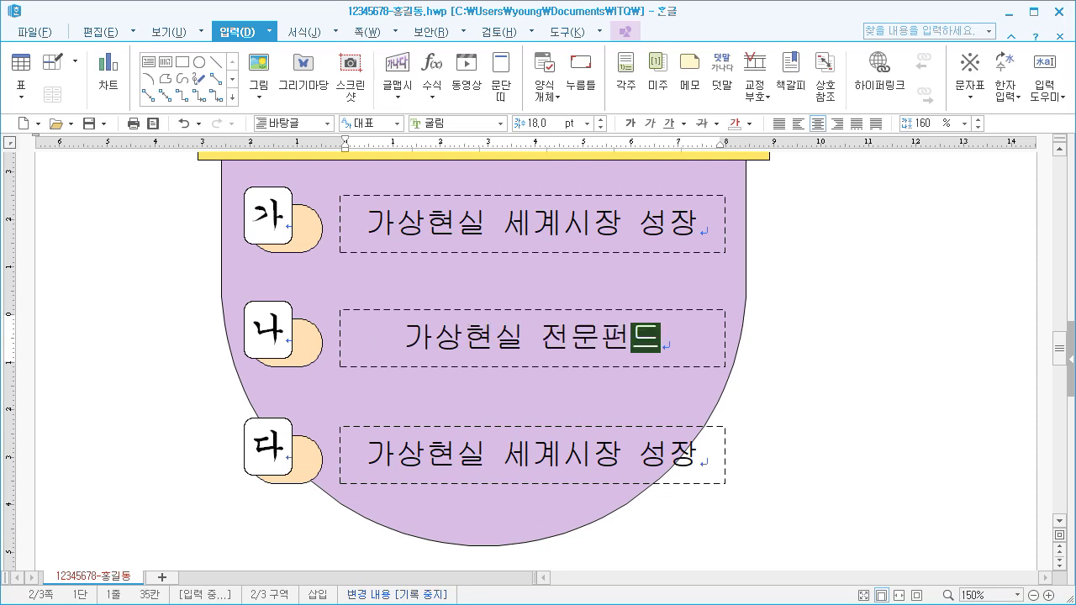
pyautogui.write(' 좆성')
# Step: Replace "세계시장 성장" in the third row's dashed box with "선도 프로젝트"
pyautogui.moveTo(369, 454); pyautogui.dragTo(595, 458)
pyautogui.moveTo(503, 454); pyautogui.dragTo(741, 454)
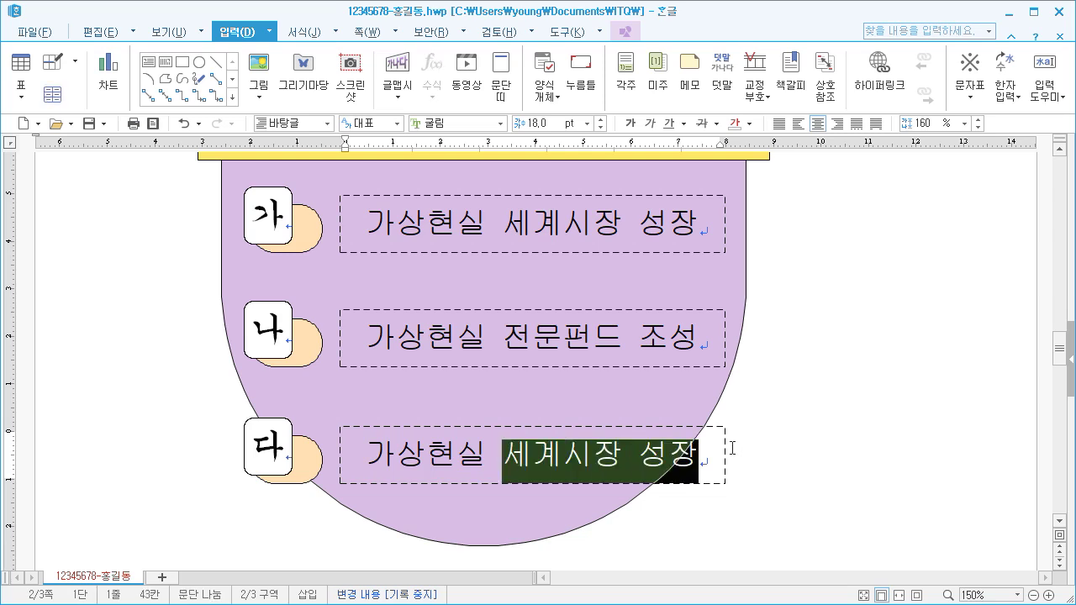
pyautogui.write('선도 프로젝트')
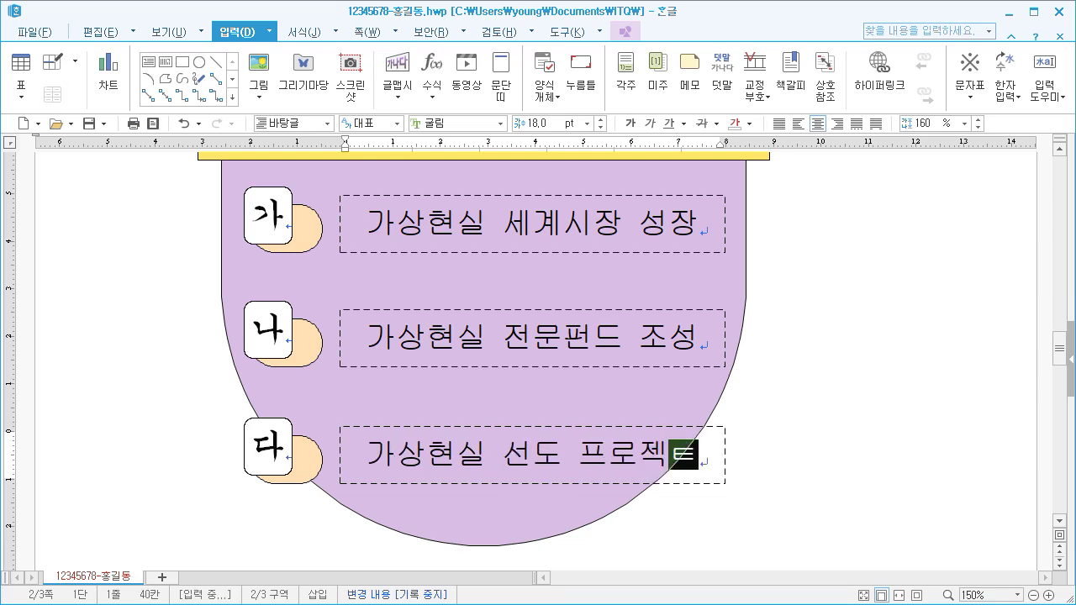
# Step: Change the fill colour of the rounded shape behind the 나 box to a bright orange
pyautogui.click(306, 342)
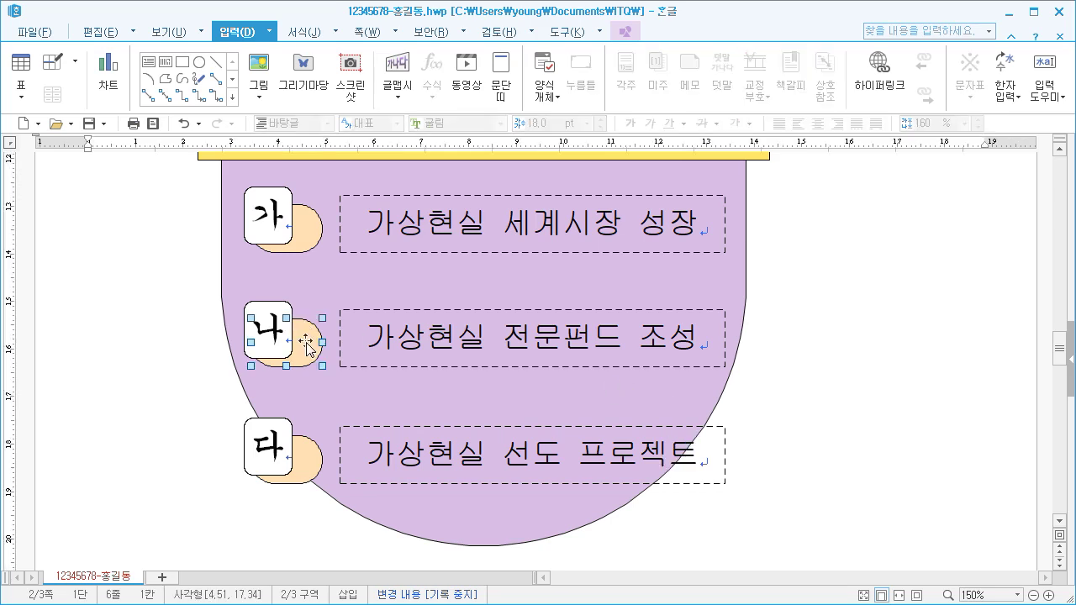
pyautogui.scroll(-2, 306, 342)
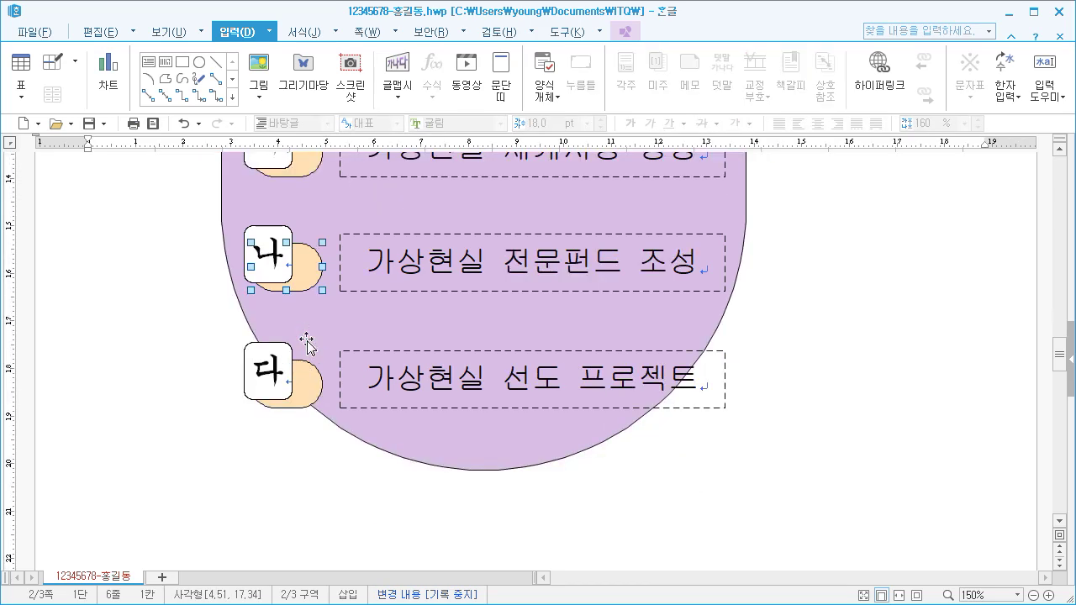
pyautogui.rightClick(306, 274)
pyautogui.click(348, 286)
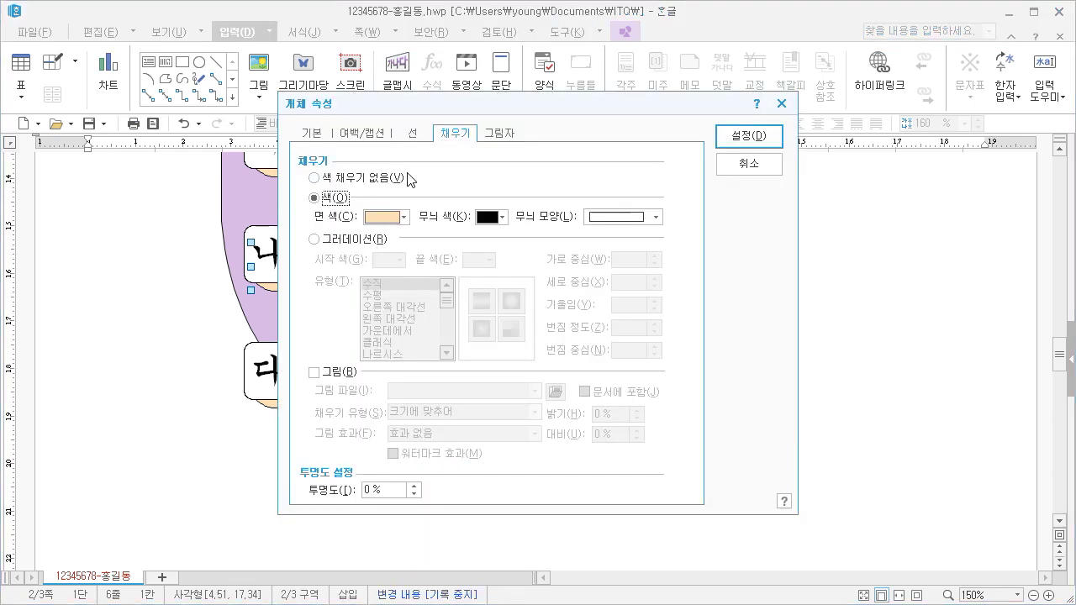
pyautogui.click(385, 218)
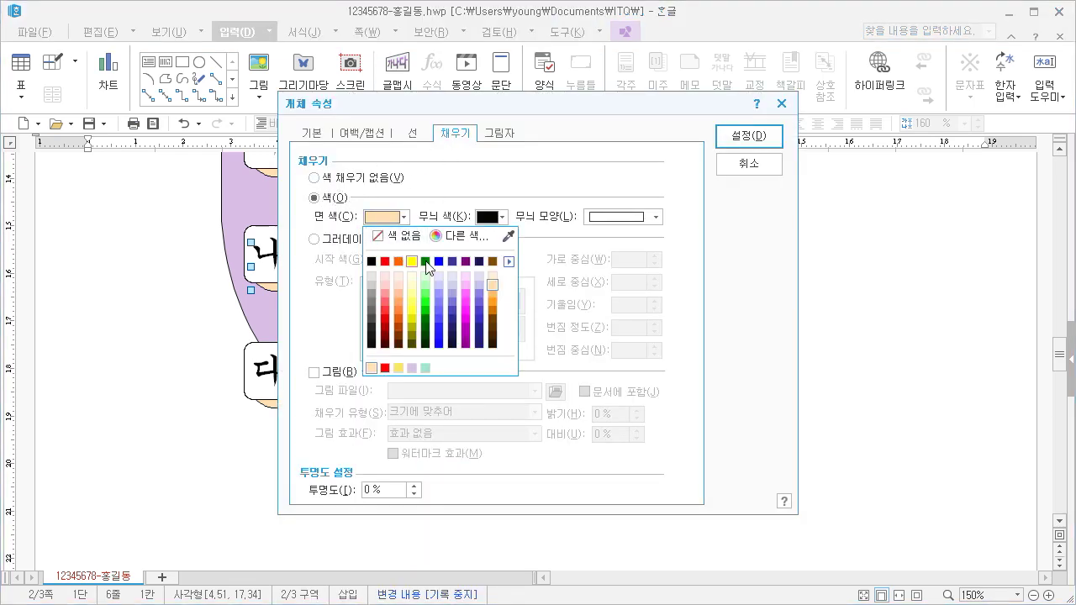
pyautogui.click(491, 308)
pyautogui.click(727, 143)
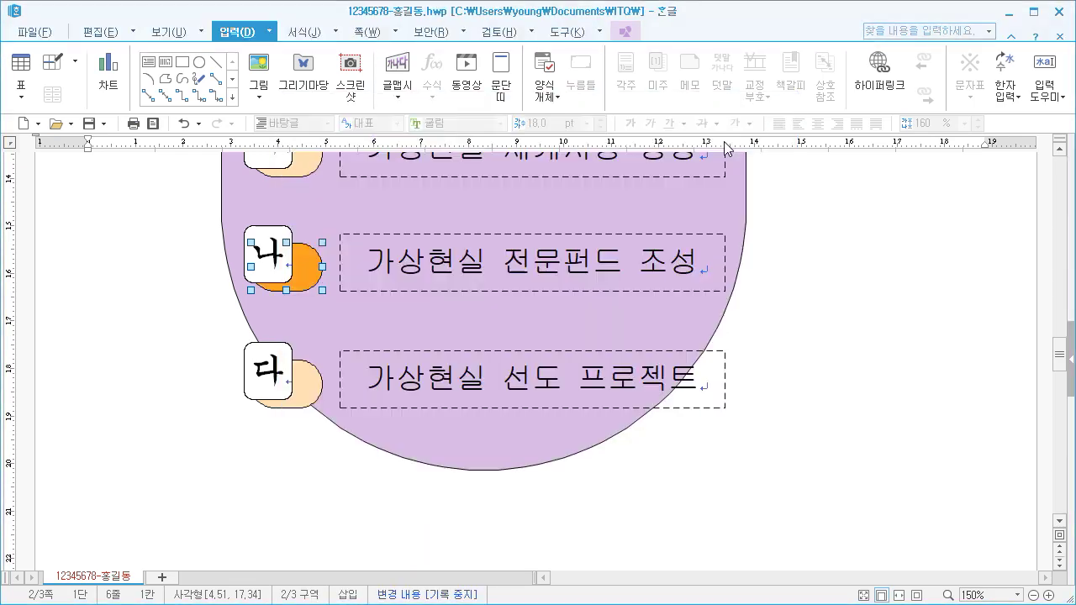
# Step: Change the fill colour of the rounded shape behind the 다 box to dark brown
pyautogui.scroll(1, 325, 407)
pyautogui.click(309, 458)
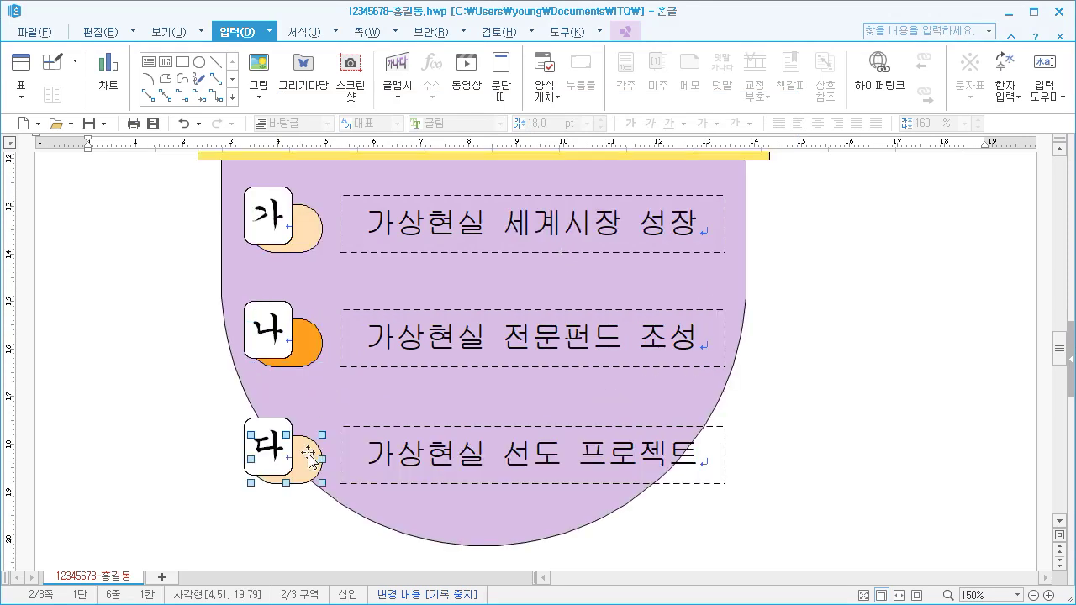
pyautogui.rightClick(309, 458)
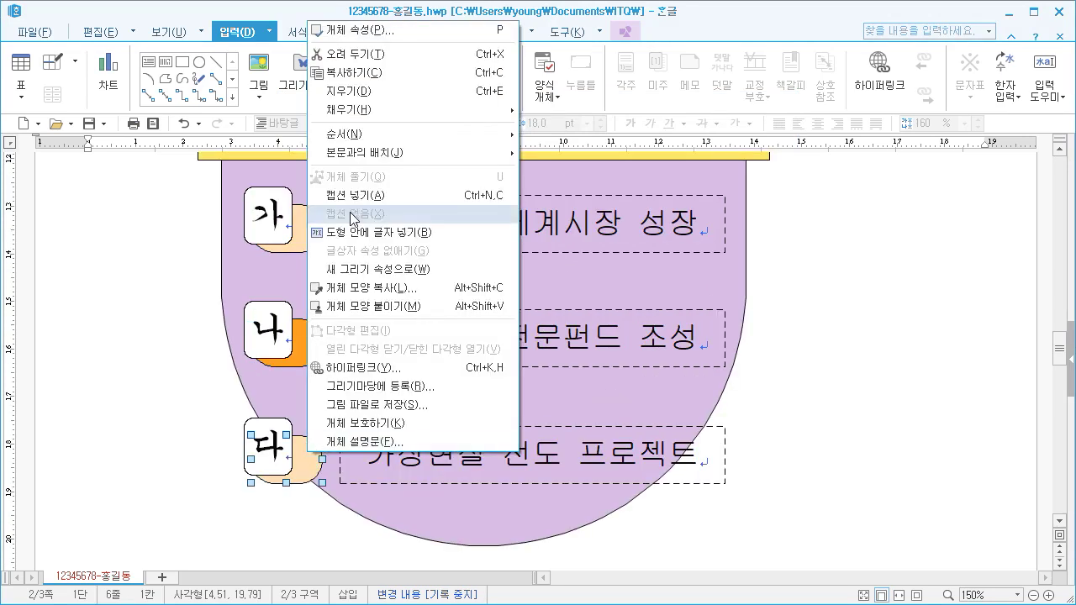
pyautogui.click(359, 30)
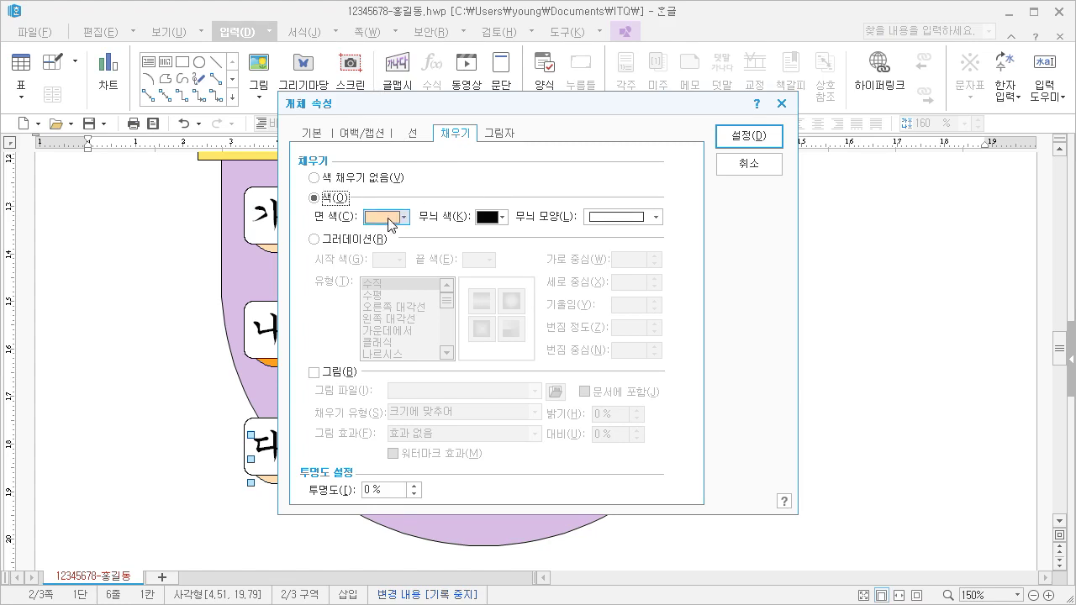
pyautogui.click(380, 218)
pyautogui.click(493, 329)
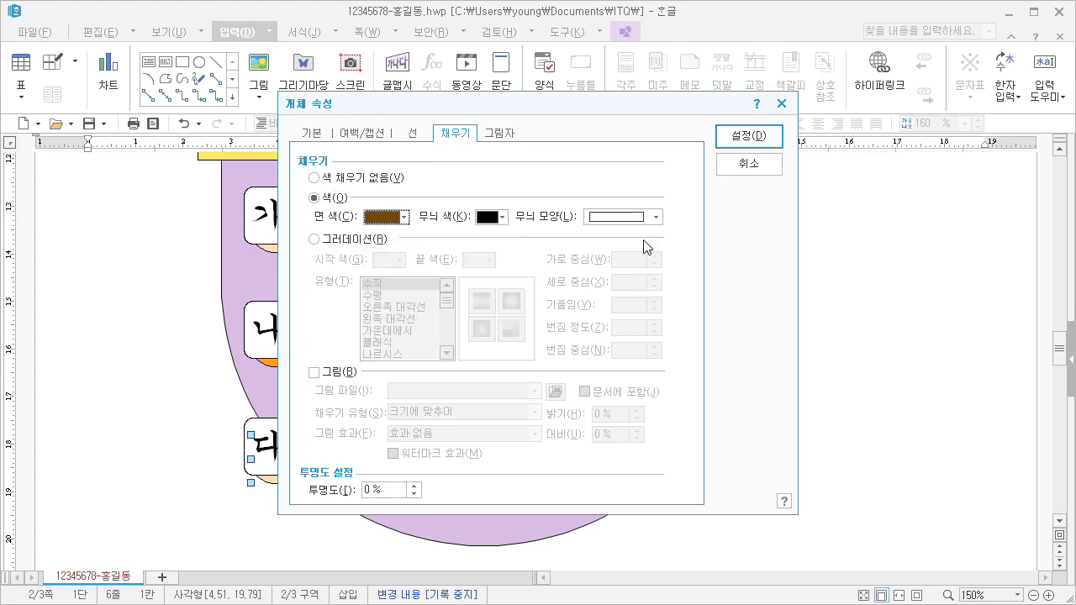
pyautogui.click(767, 148)
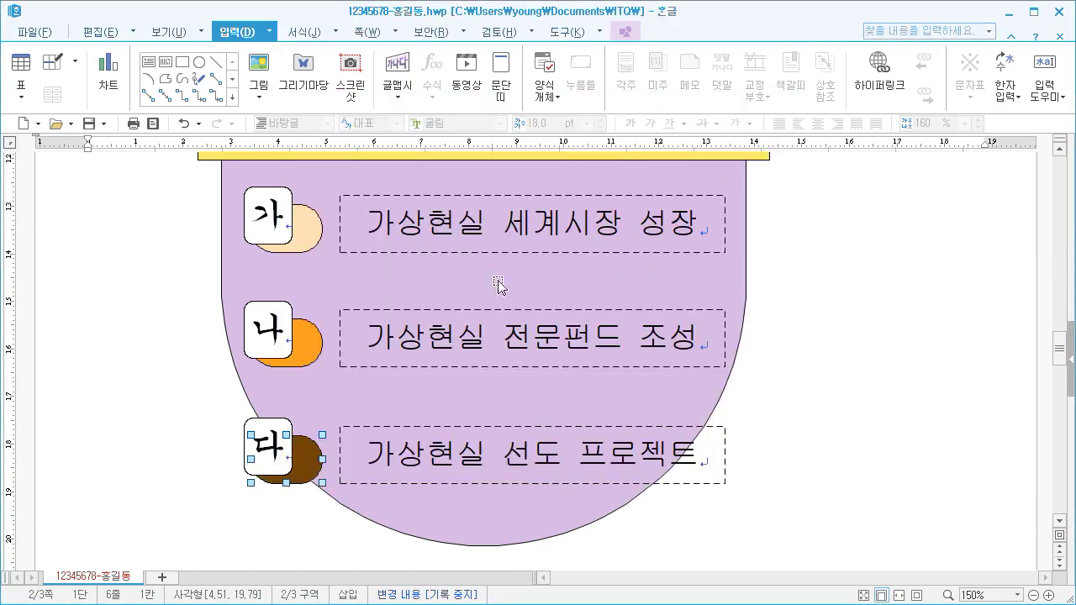
# Step: Enter "2020 VR 엑스포" on the first line of page 3
pyautogui.click(361, 285)
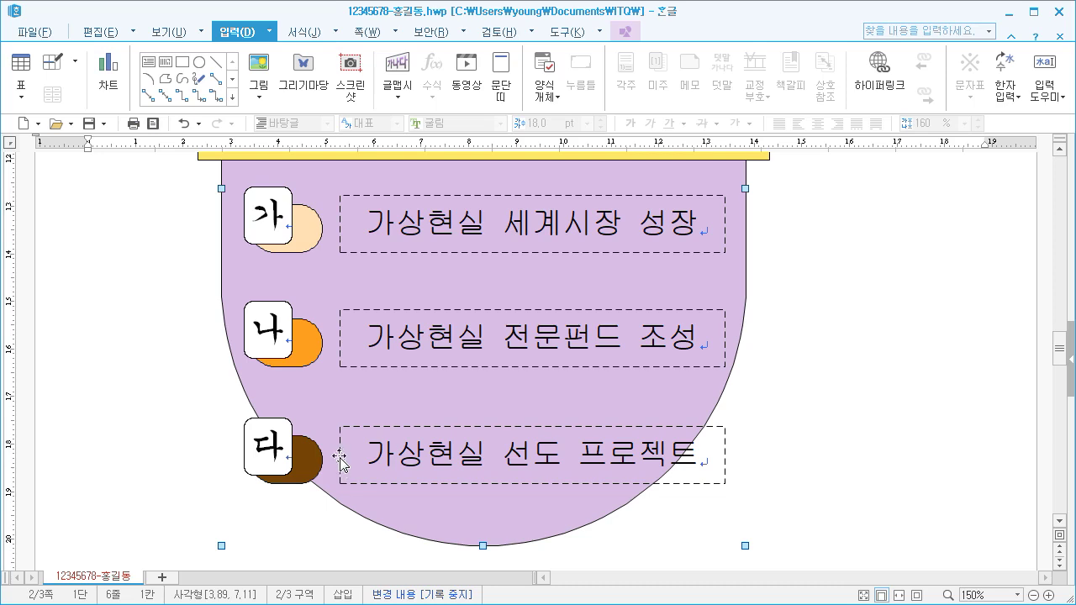
pyautogui.press('pageup')
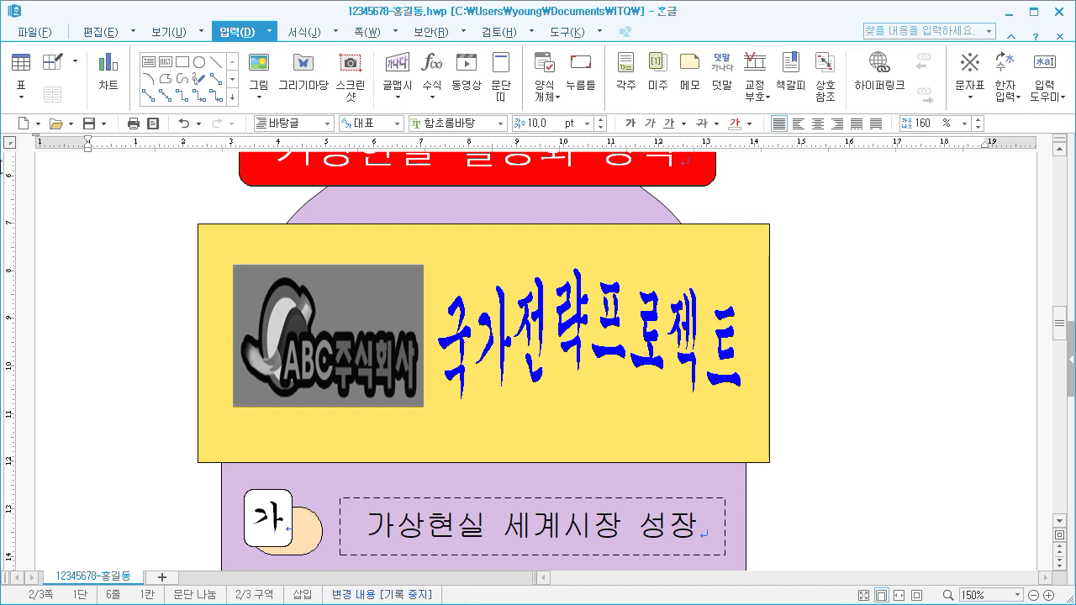
pyautogui.scroll(-10, 70, 201)
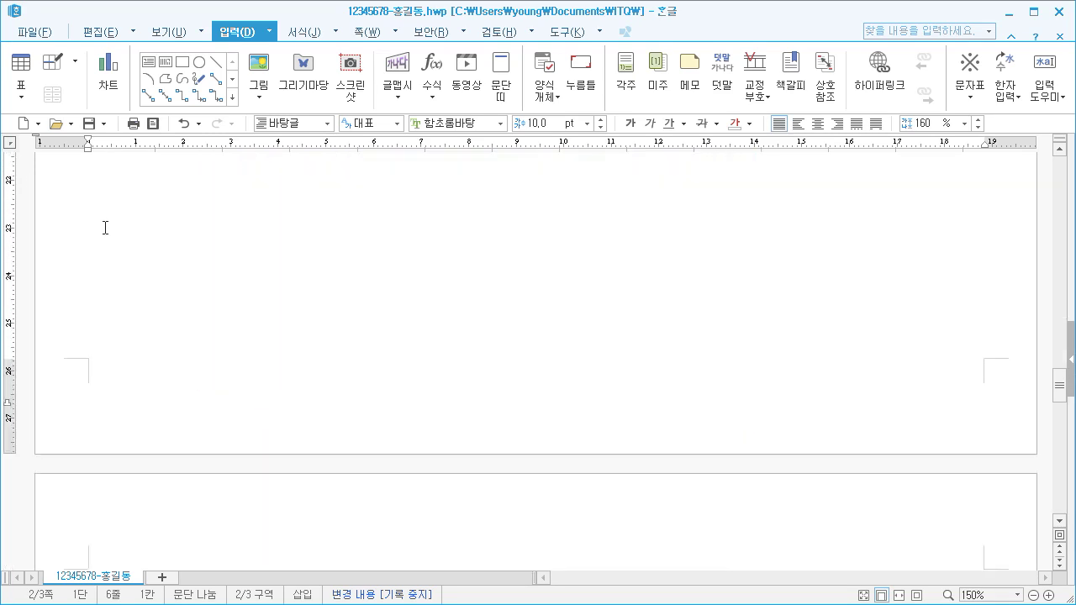
pyautogui.click(134, 344)
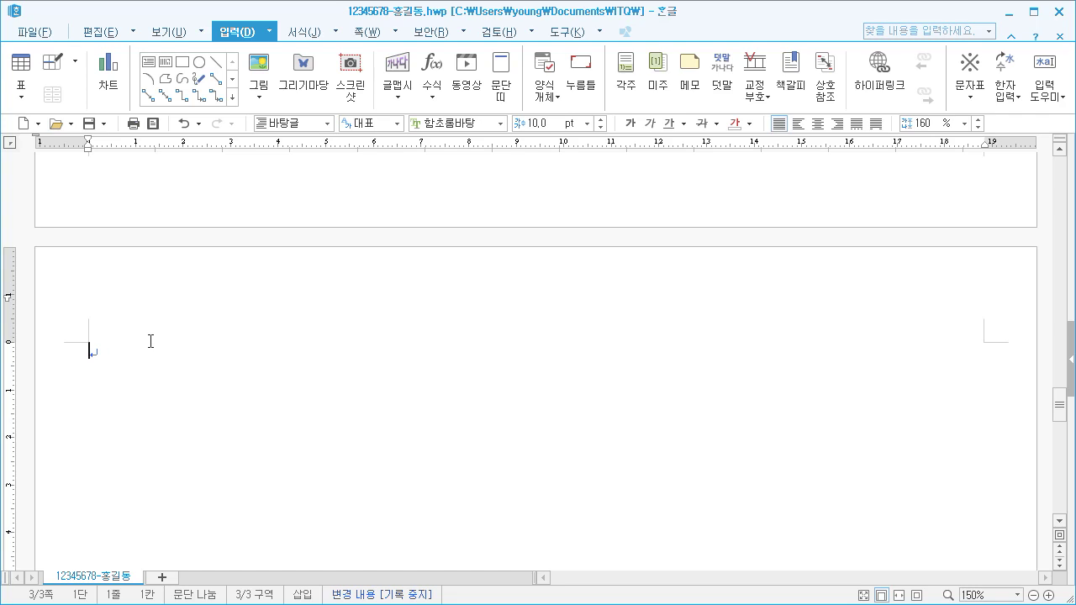
pyautogui.write('2020 VR 엑스포')
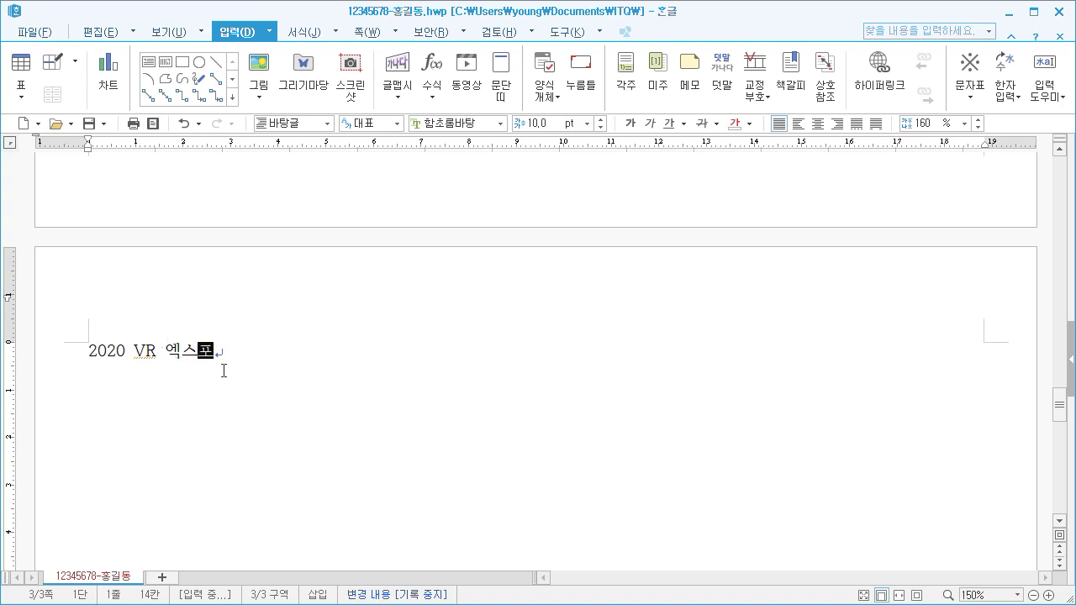
# Step: Insert a bookmark named "전시회" at the start of the page 3 text and check it by briefly showing the control marks (조판 부호)
pyautogui.click(90, 351)
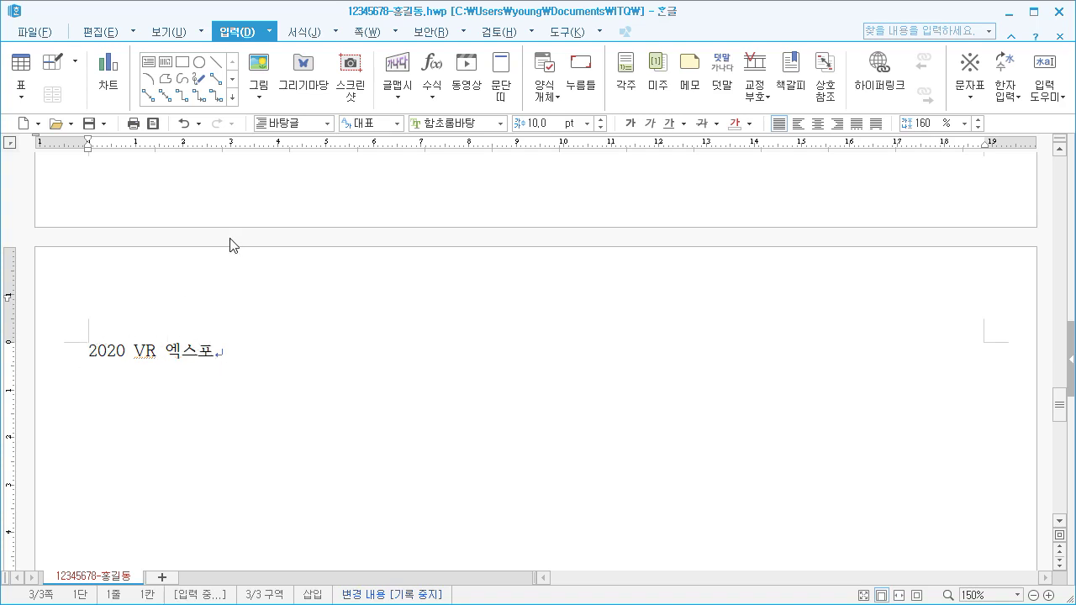
pyautogui.click(786, 84)
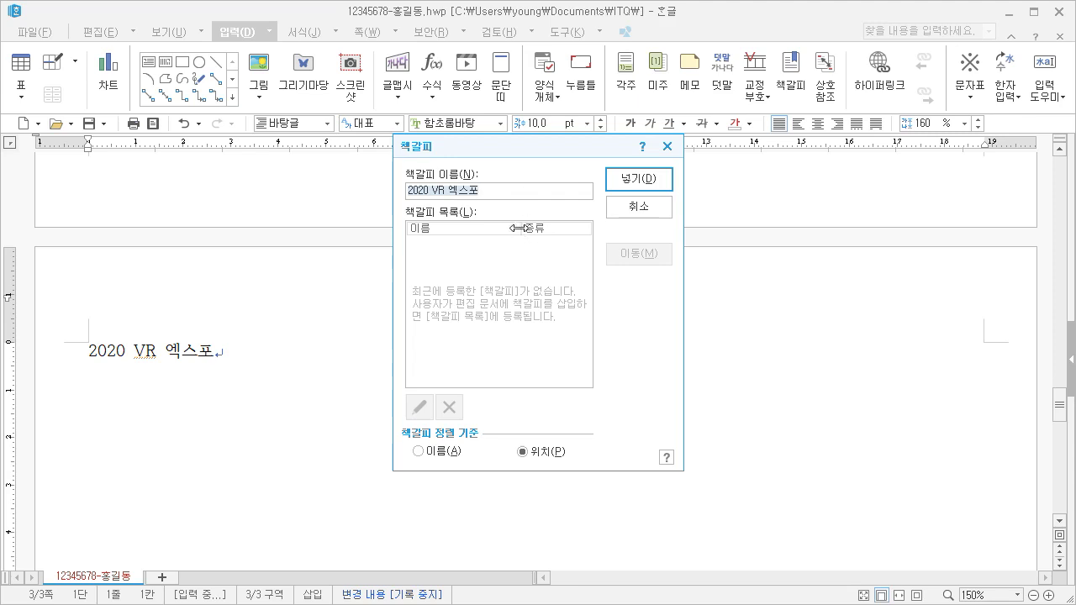
pyautogui.write('전시회')
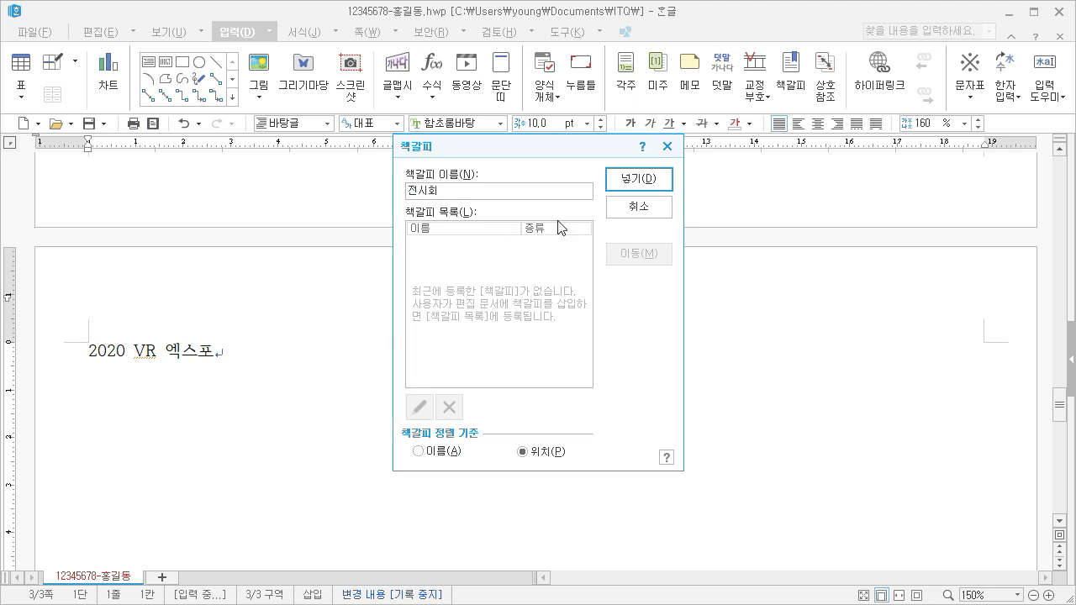
pyautogui.click(630, 181)
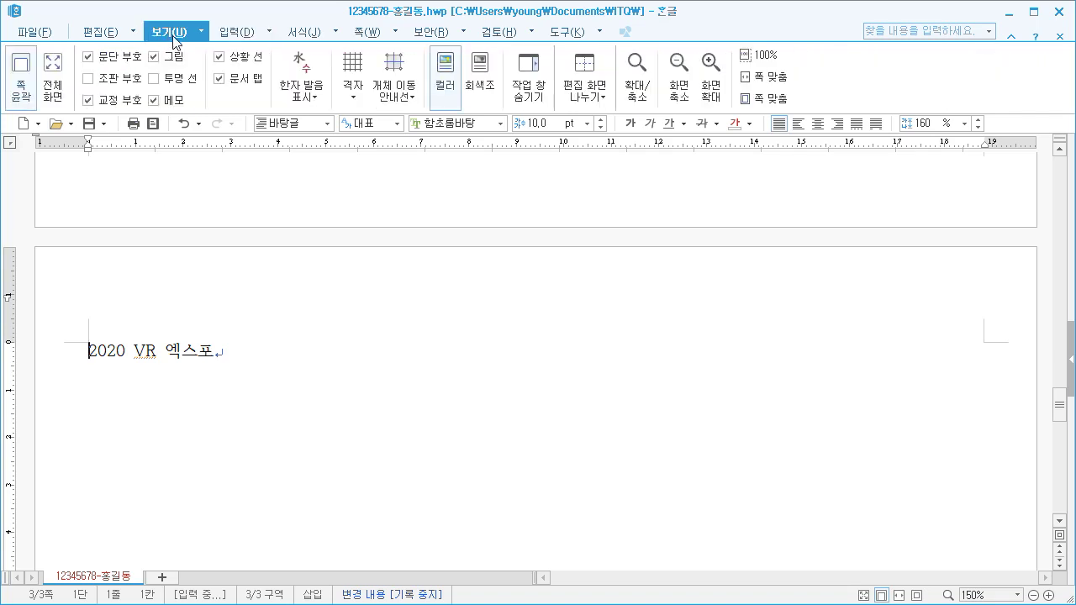
pyautogui.click(87, 78)
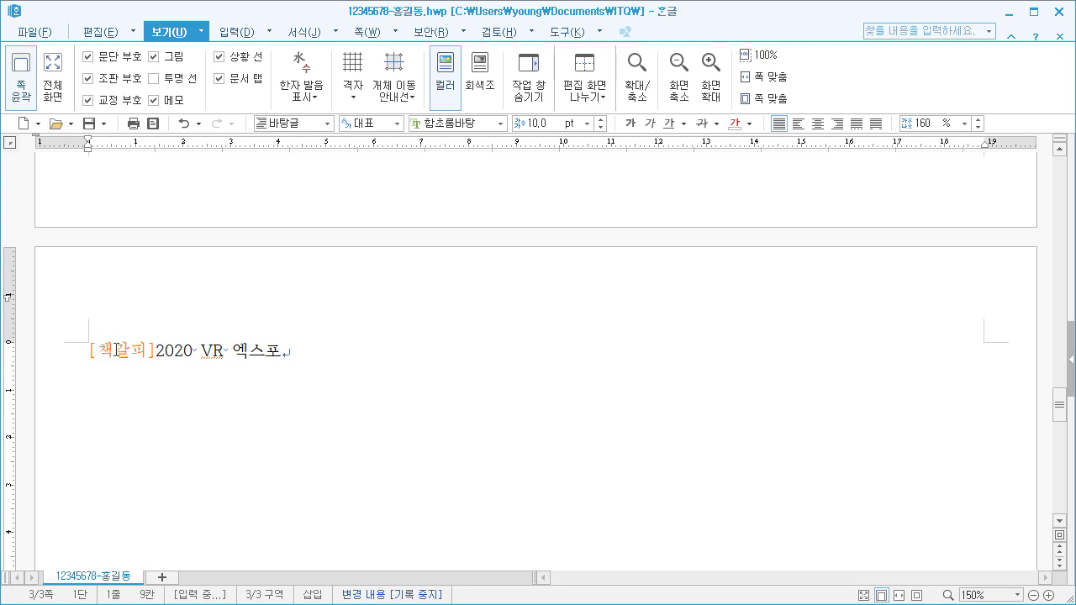
pyautogui.click(111, 79)
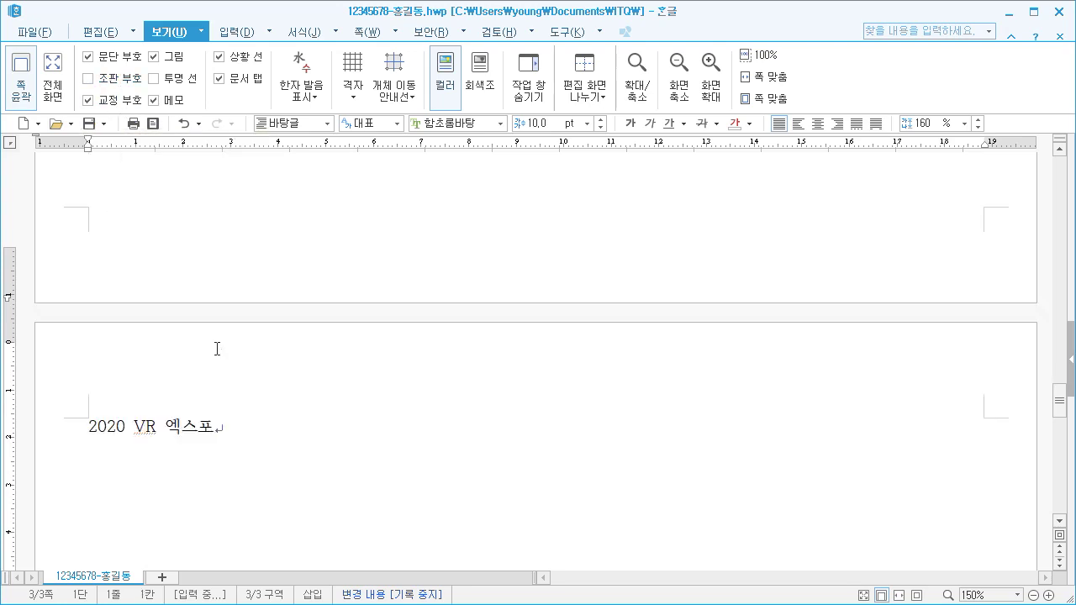
# Step: Add a hyperlink from the ABC주식회사 logo picture to the 전시회 bookmark in the current document
pyautogui.scroll(10, 217, 349)
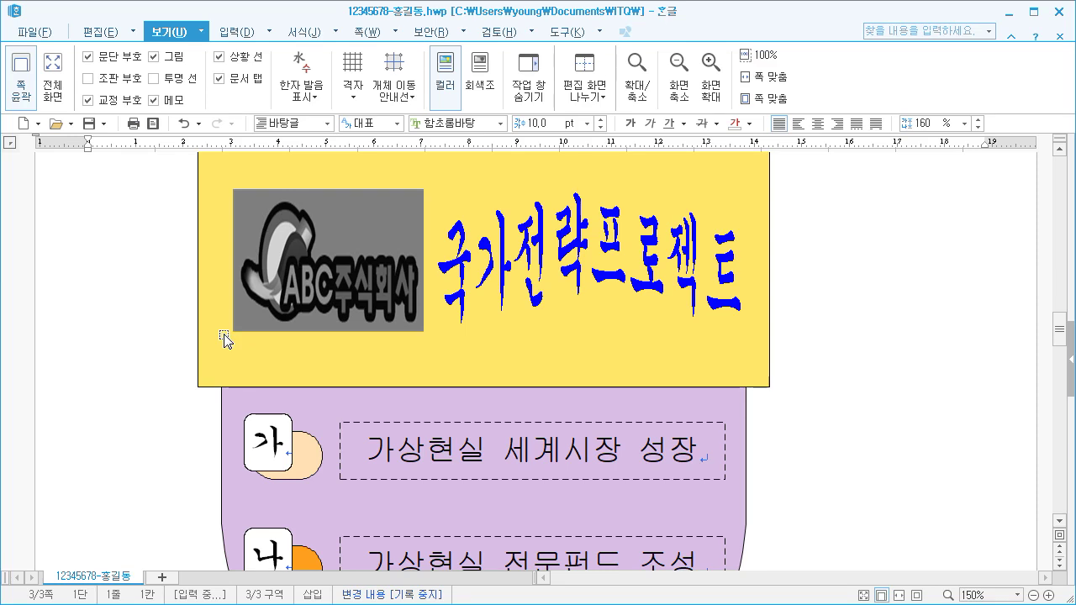
pyautogui.scroll(2, 222, 338)
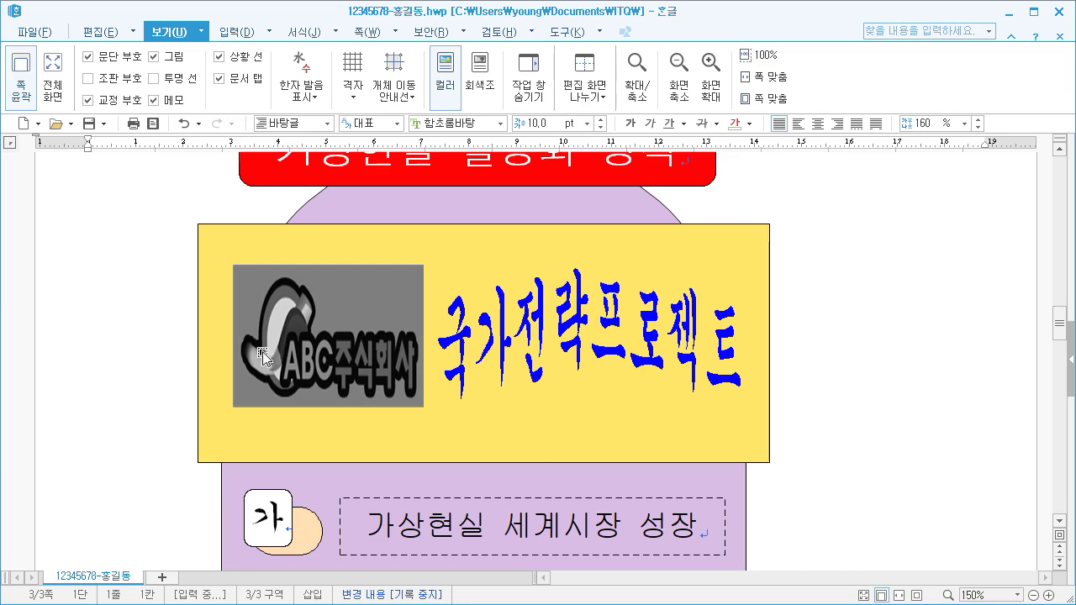
pyautogui.click(296, 343)
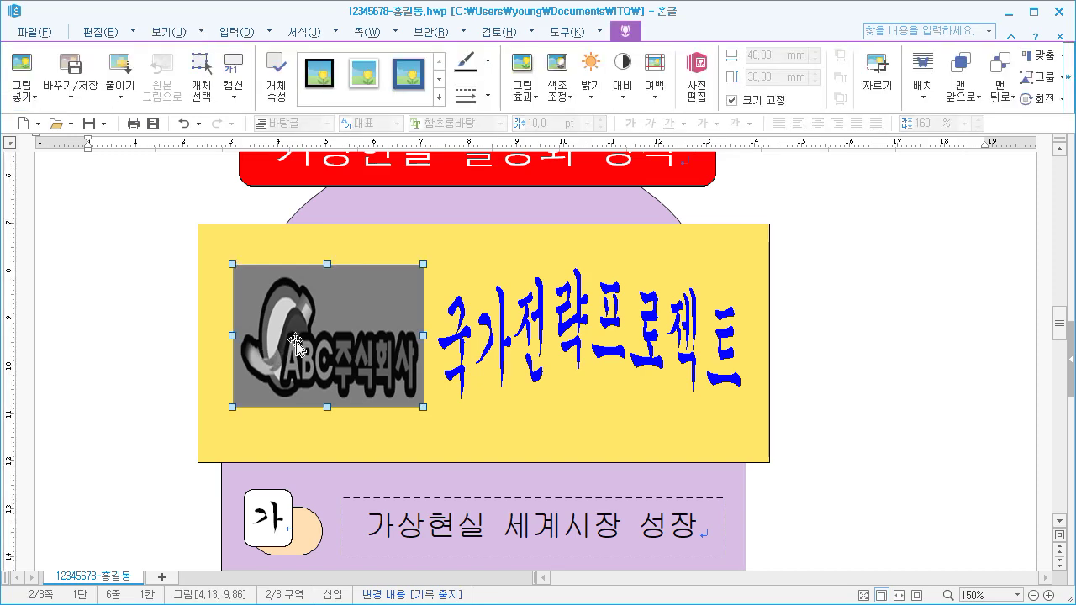
pyautogui.rightClick(349, 288)
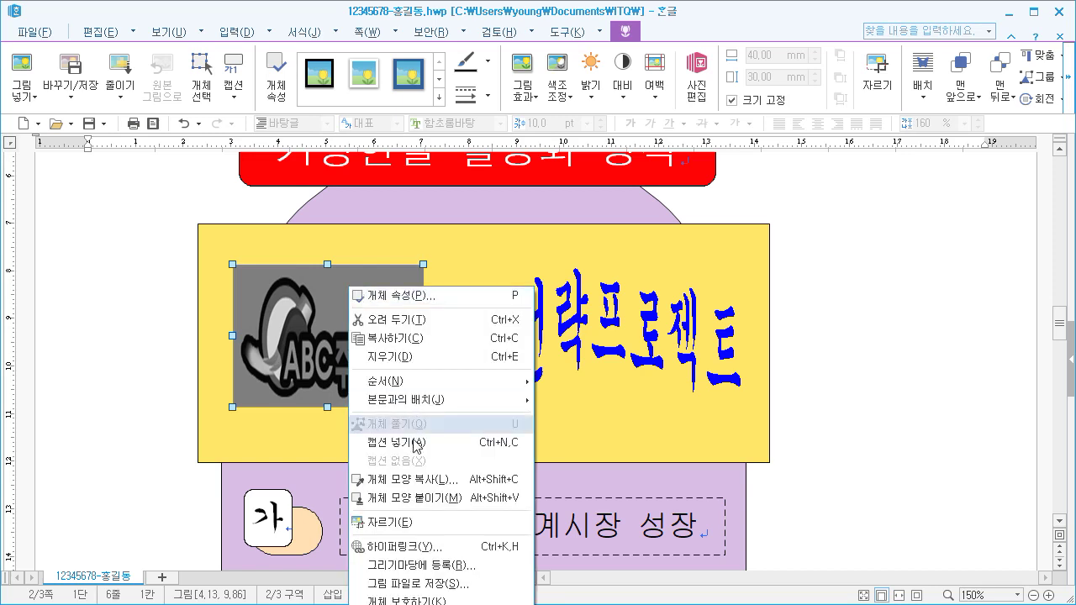
pyautogui.click(409, 551)
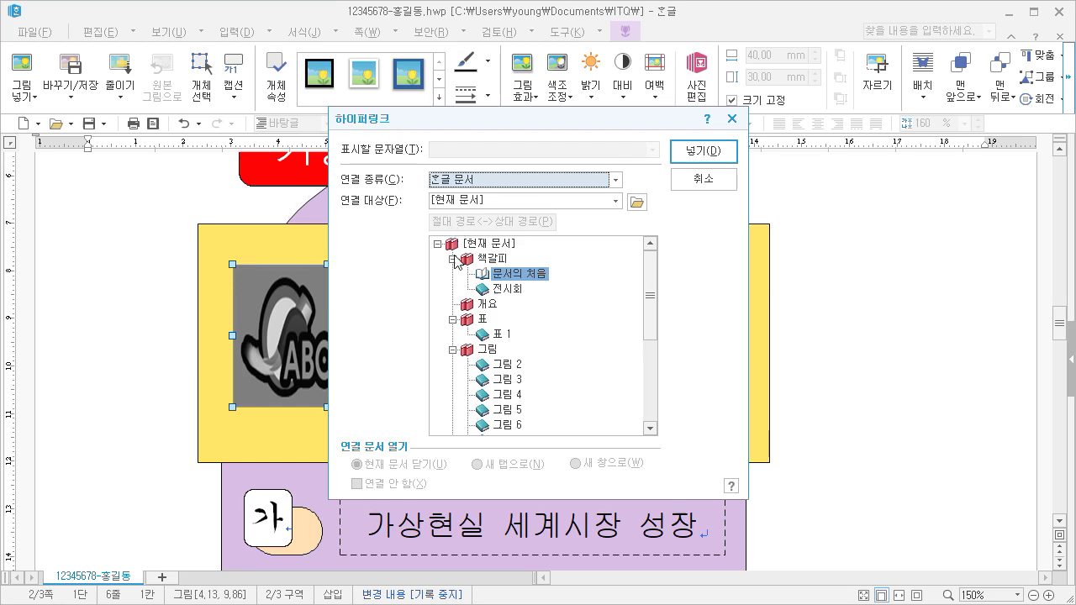
pyautogui.click(508, 290)
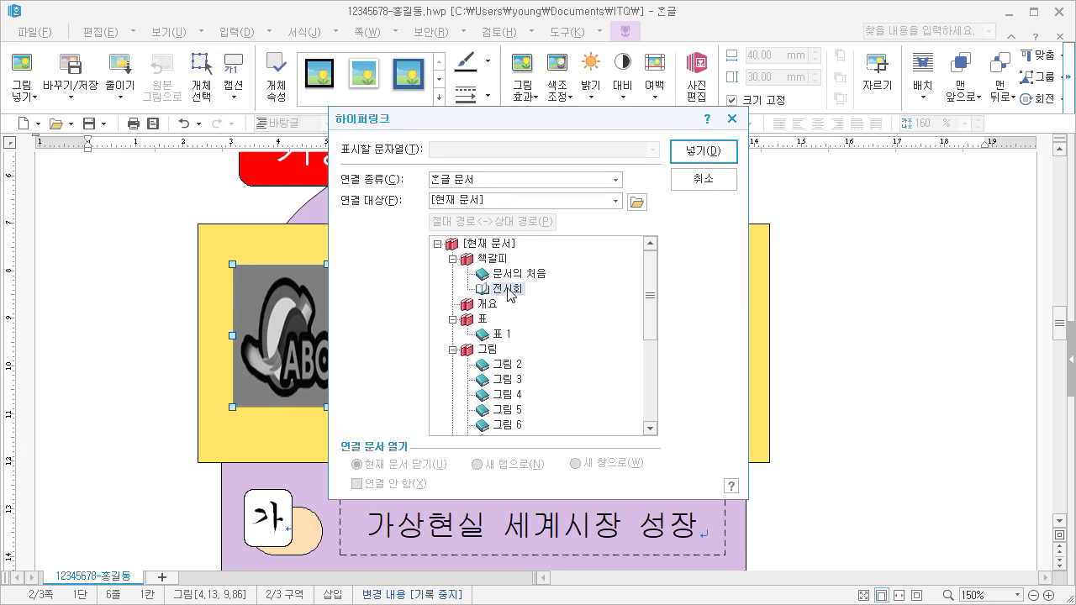
pyautogui.click(703, 151)
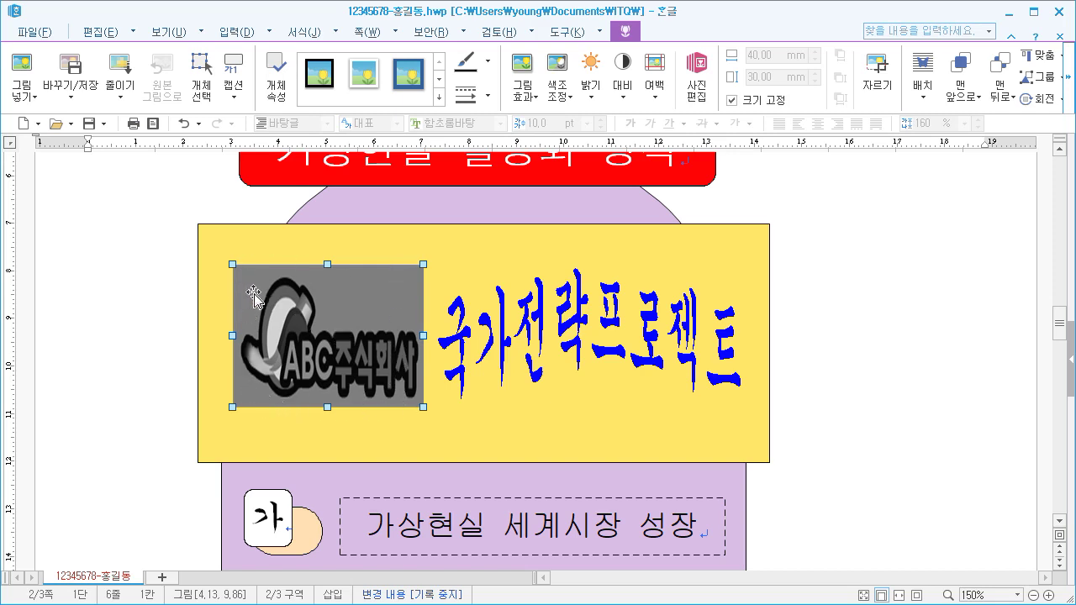
# Step: Deselect the logo picture and test its hyperlink by following it to the bookmark on page 3
pyautogui.click(468, 252)
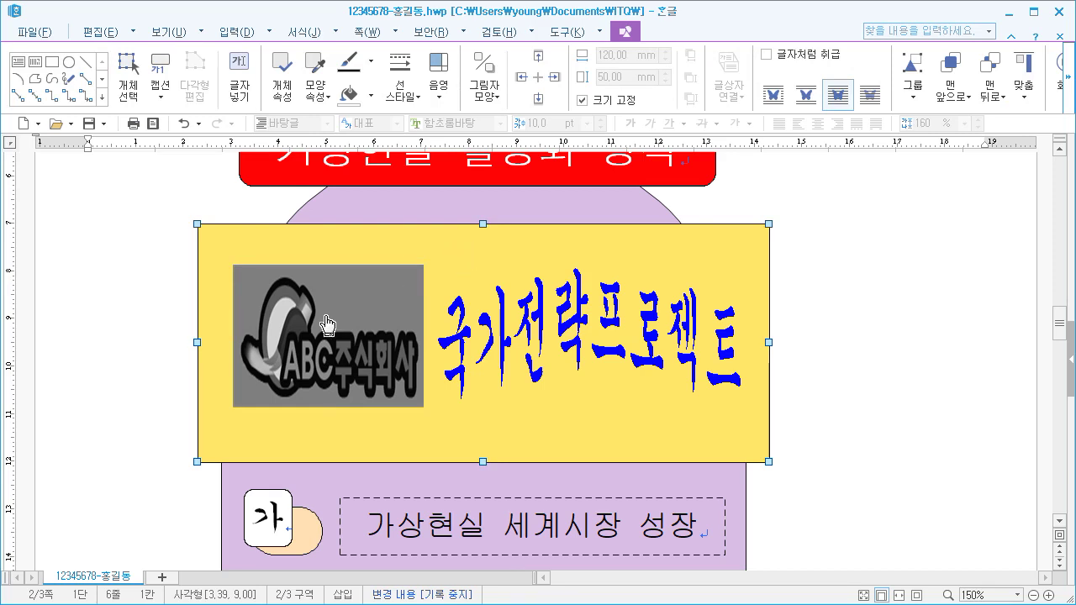
pyautogui.click(129, 286)
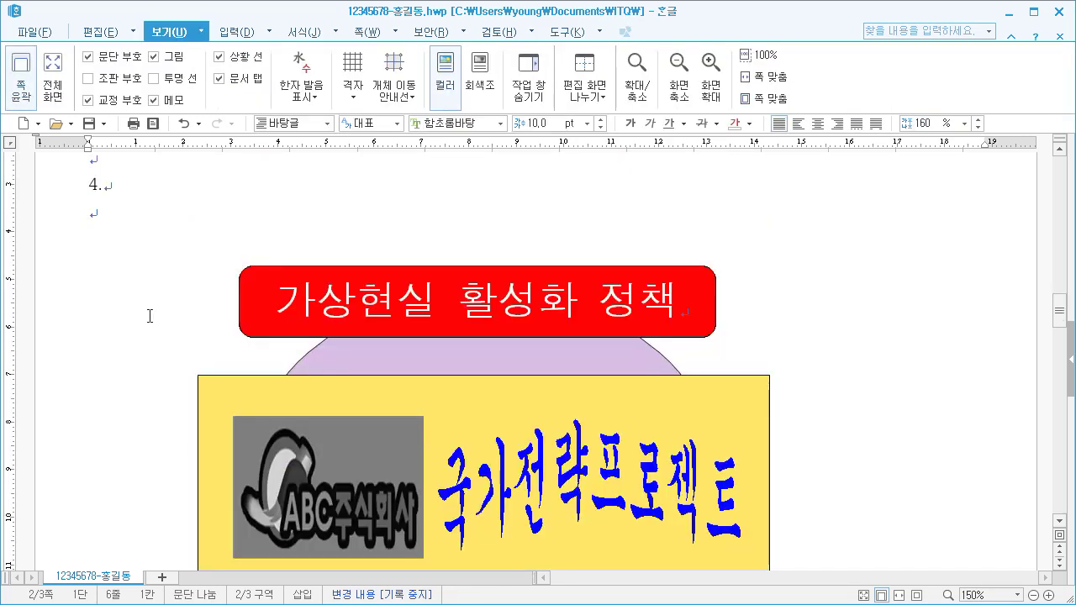
pyautogui.scroll(-2, 150, 316)
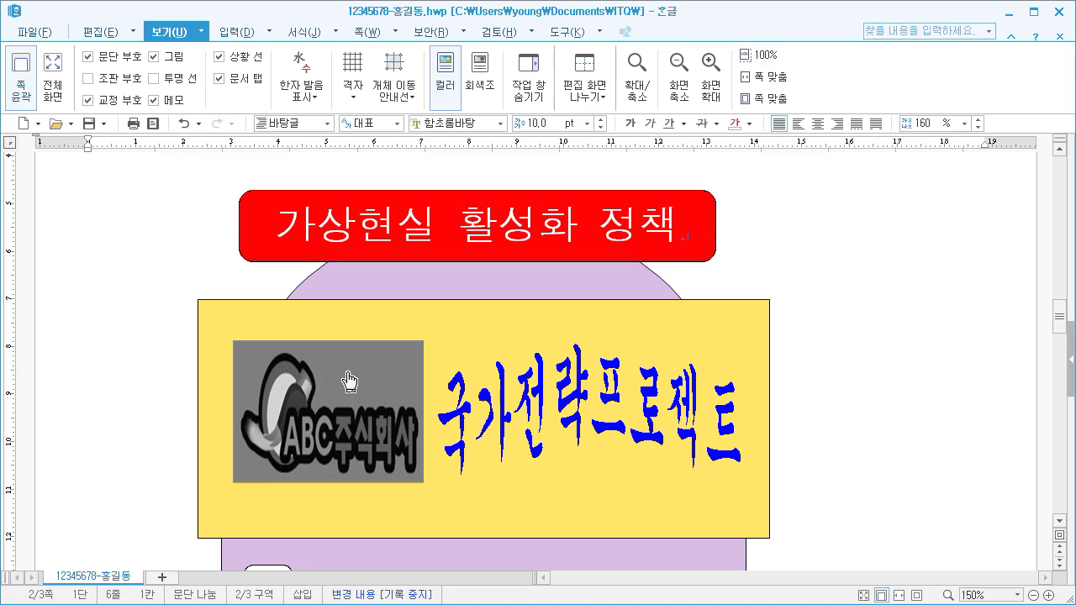
pyautogui.press('Down')
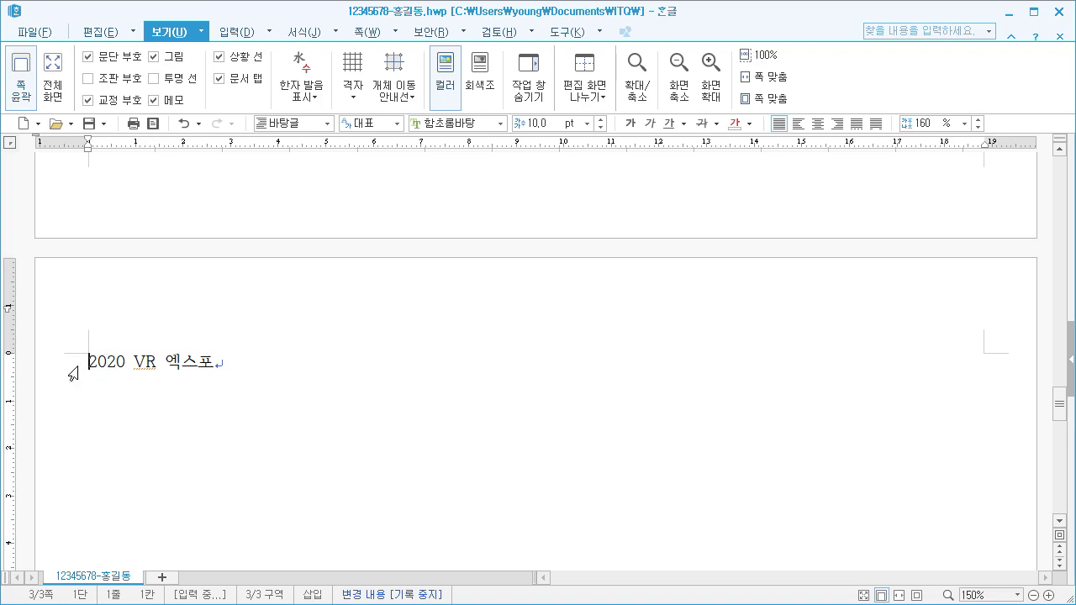